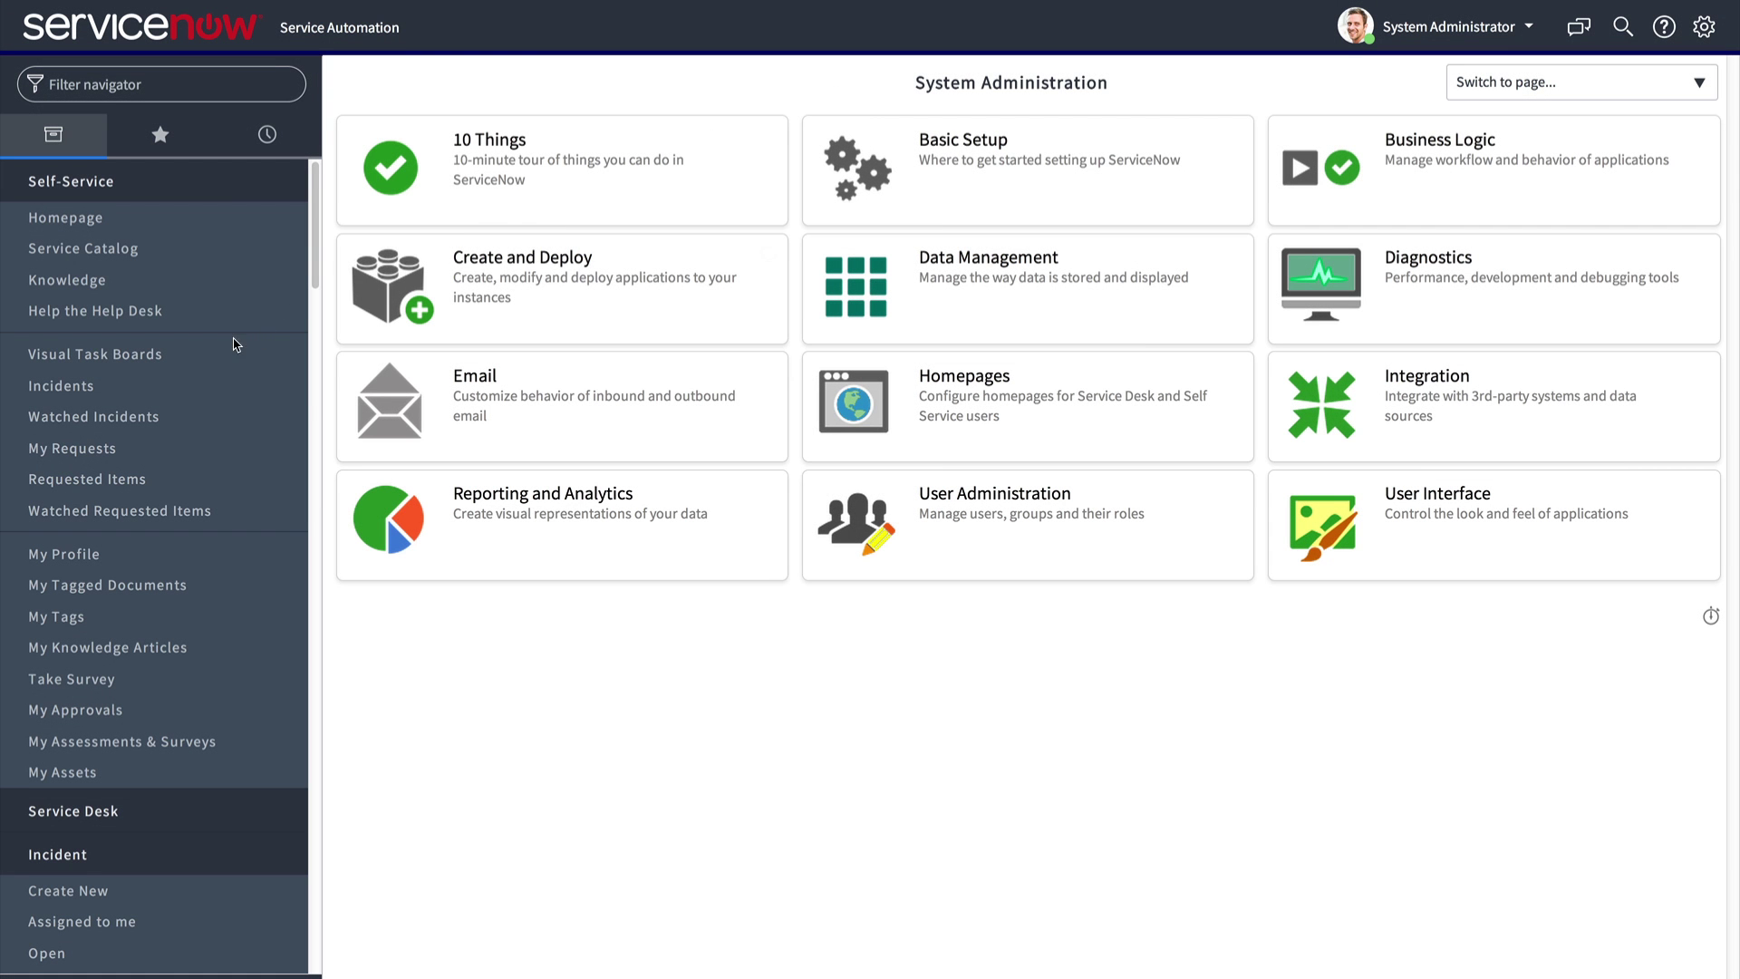
Step: Create a freeform task board titled 'New Ad Campaign'
{"action": "left_click", "coordinate": [210, 355]}
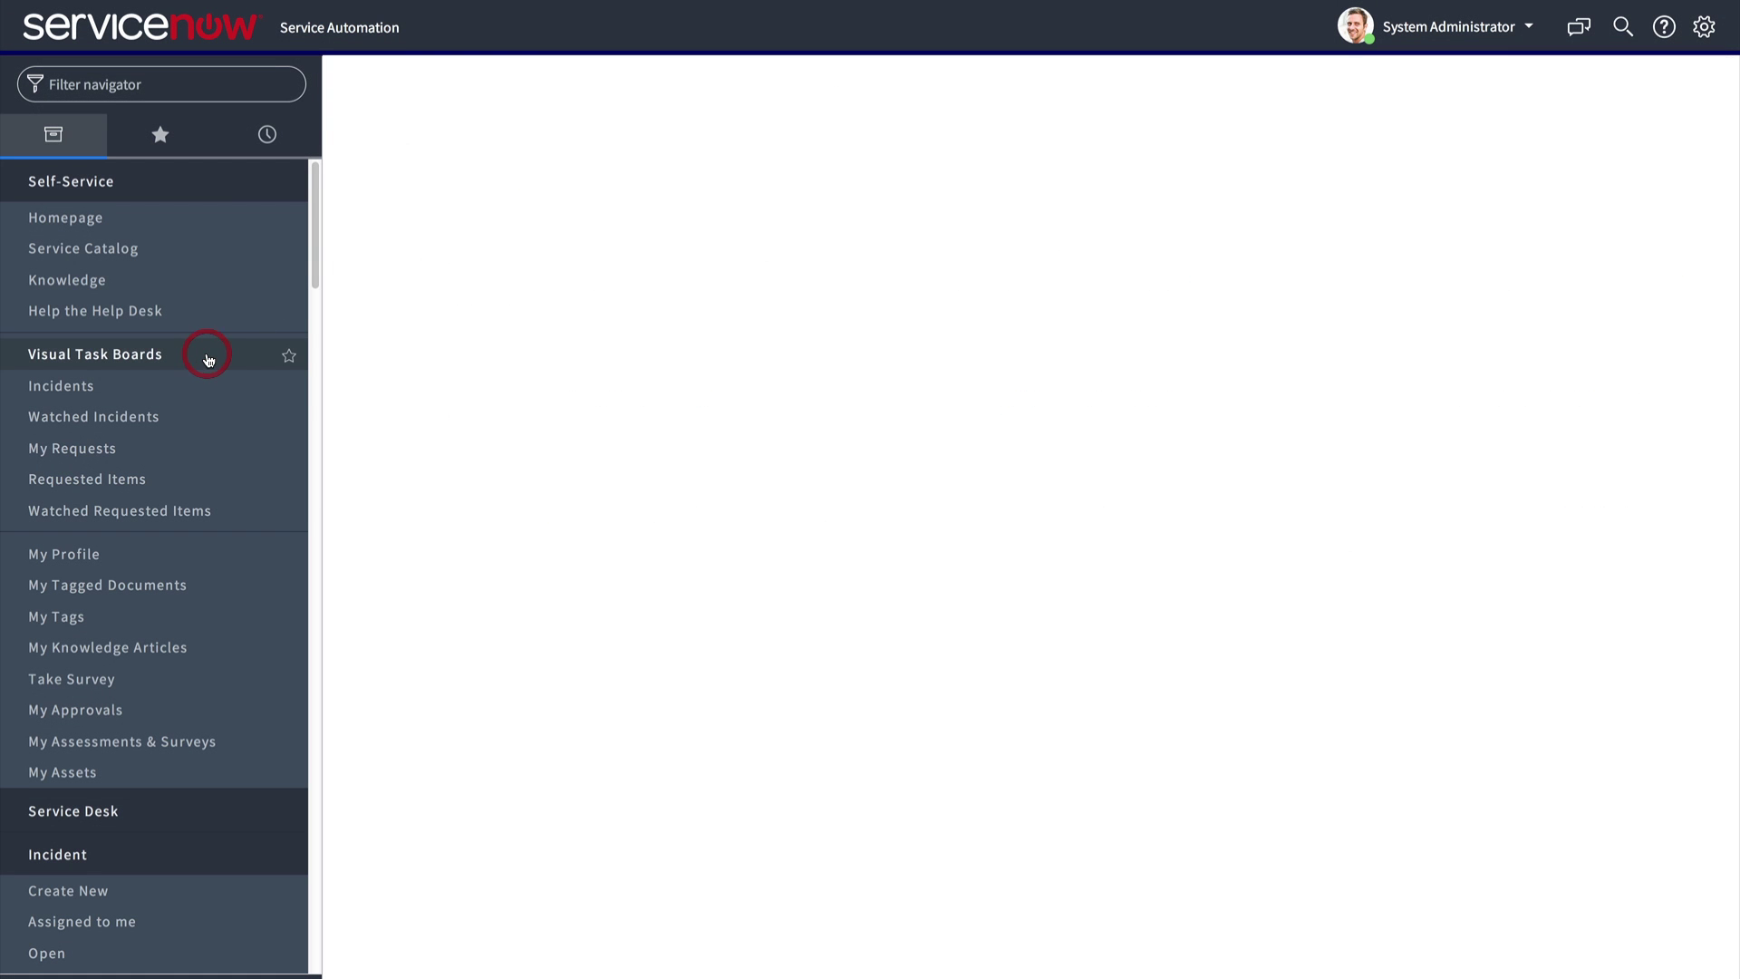
{"action": "left_click", "coordinate": [497, 198]}
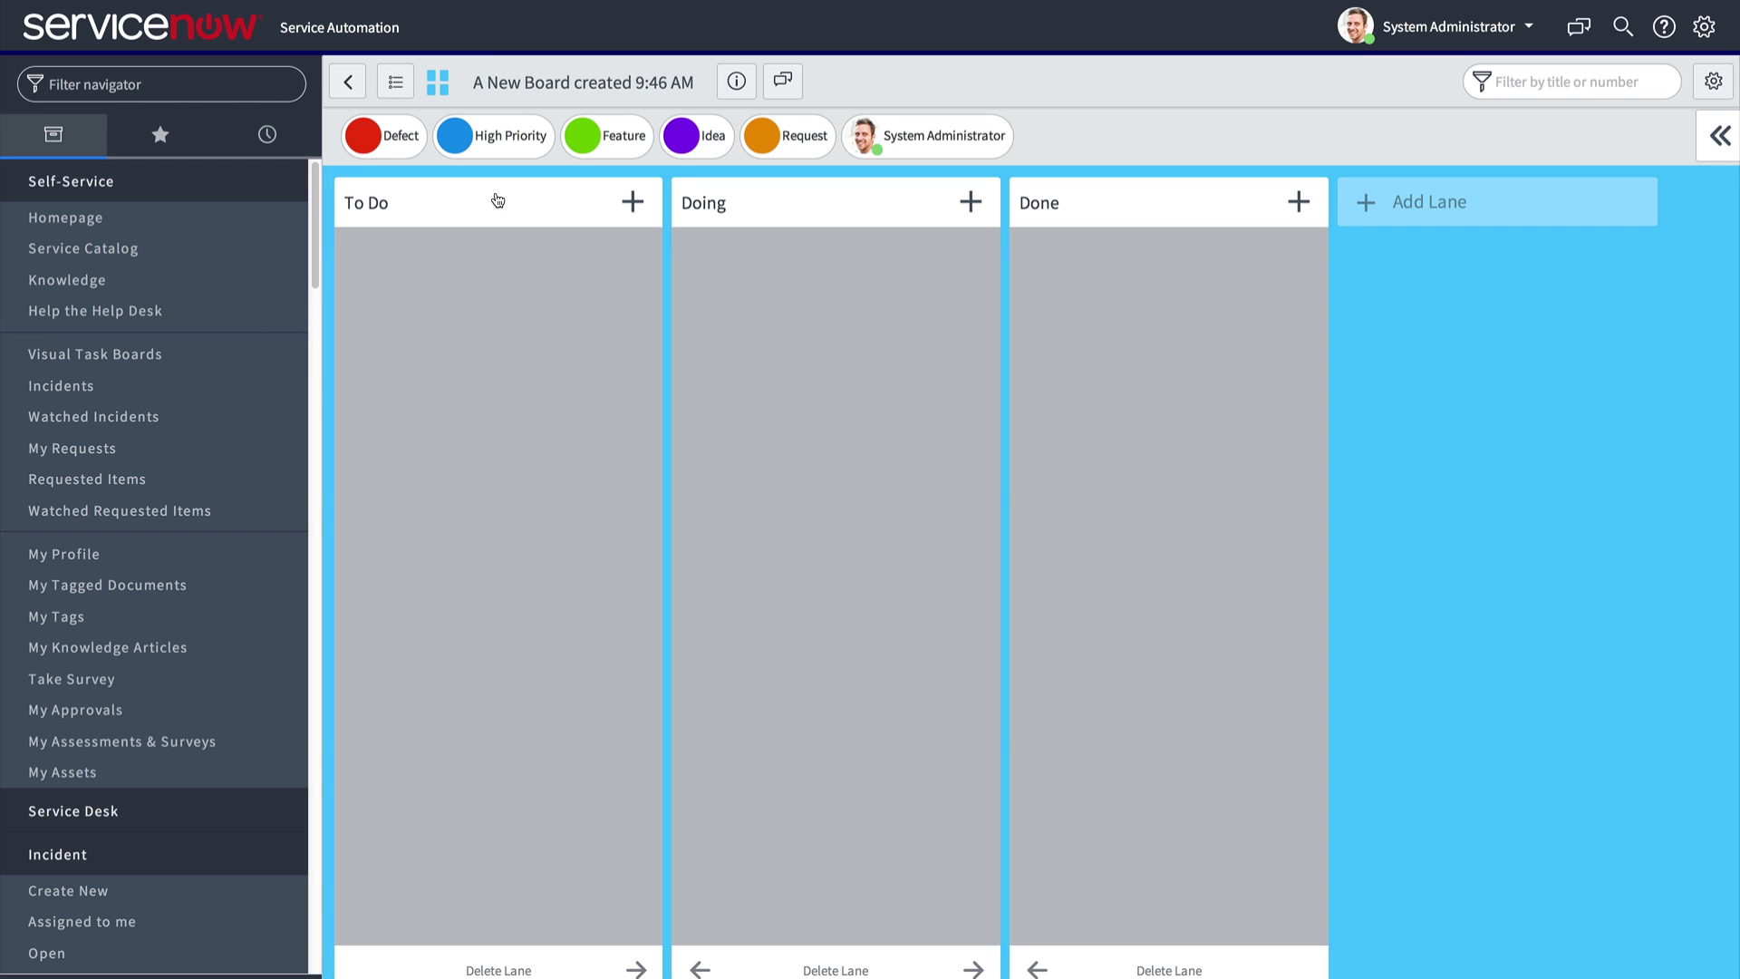
{"action": "left_click", "coordinate": [562, 81]}
{"action": "type", "text": "New Ad Campaign"}
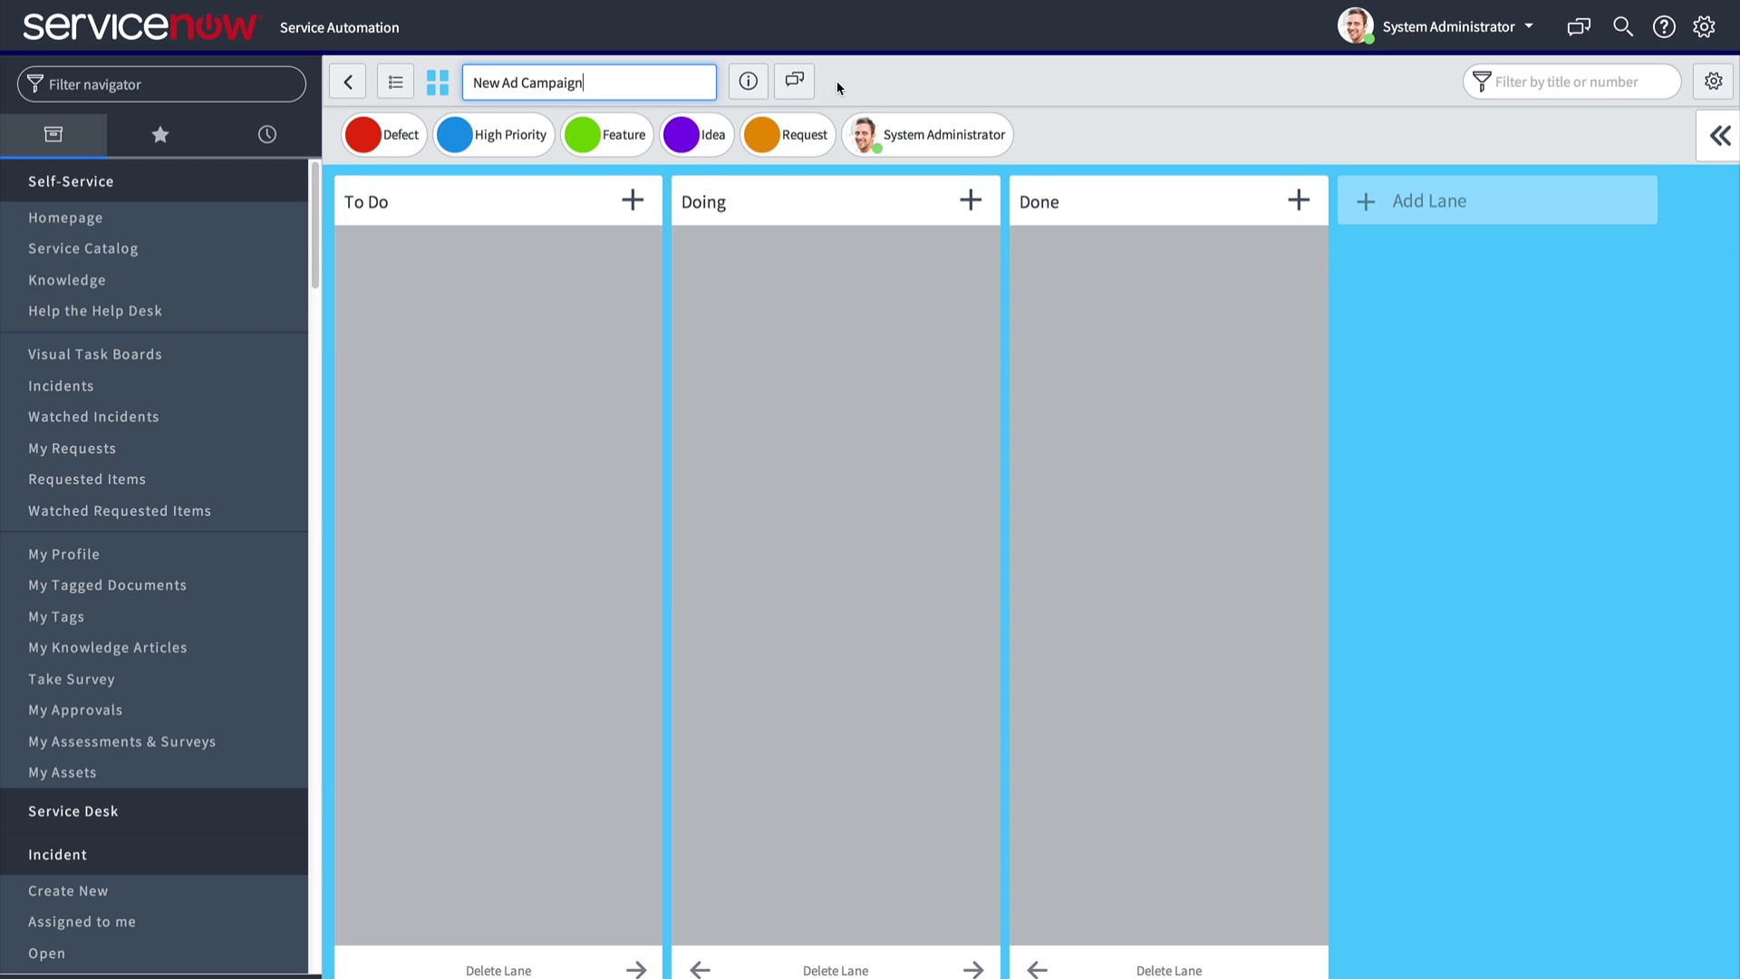
{"action": "left_click", "coordinate": [837, 84]}
Step: Rename the lanes New, Approved and Rejected, and add a Complete lane before Rejected
{"action": "left_click", "coordinate": [454, 204]}
{"action": "type", "text": "New"}
{"action": "key", "text": "Tab"}
{"action": "double_click", "coordinate": [719, 206]}
{"action": "type", "text": "Approved"}
{"action": "left_click", "coordinate": [1027, 204]}
{"action": "type", "text": "Rejected"}
{"action": "left_click", "coordinate": [1386, 216]}
{"action": "type", "text": "Complete"}
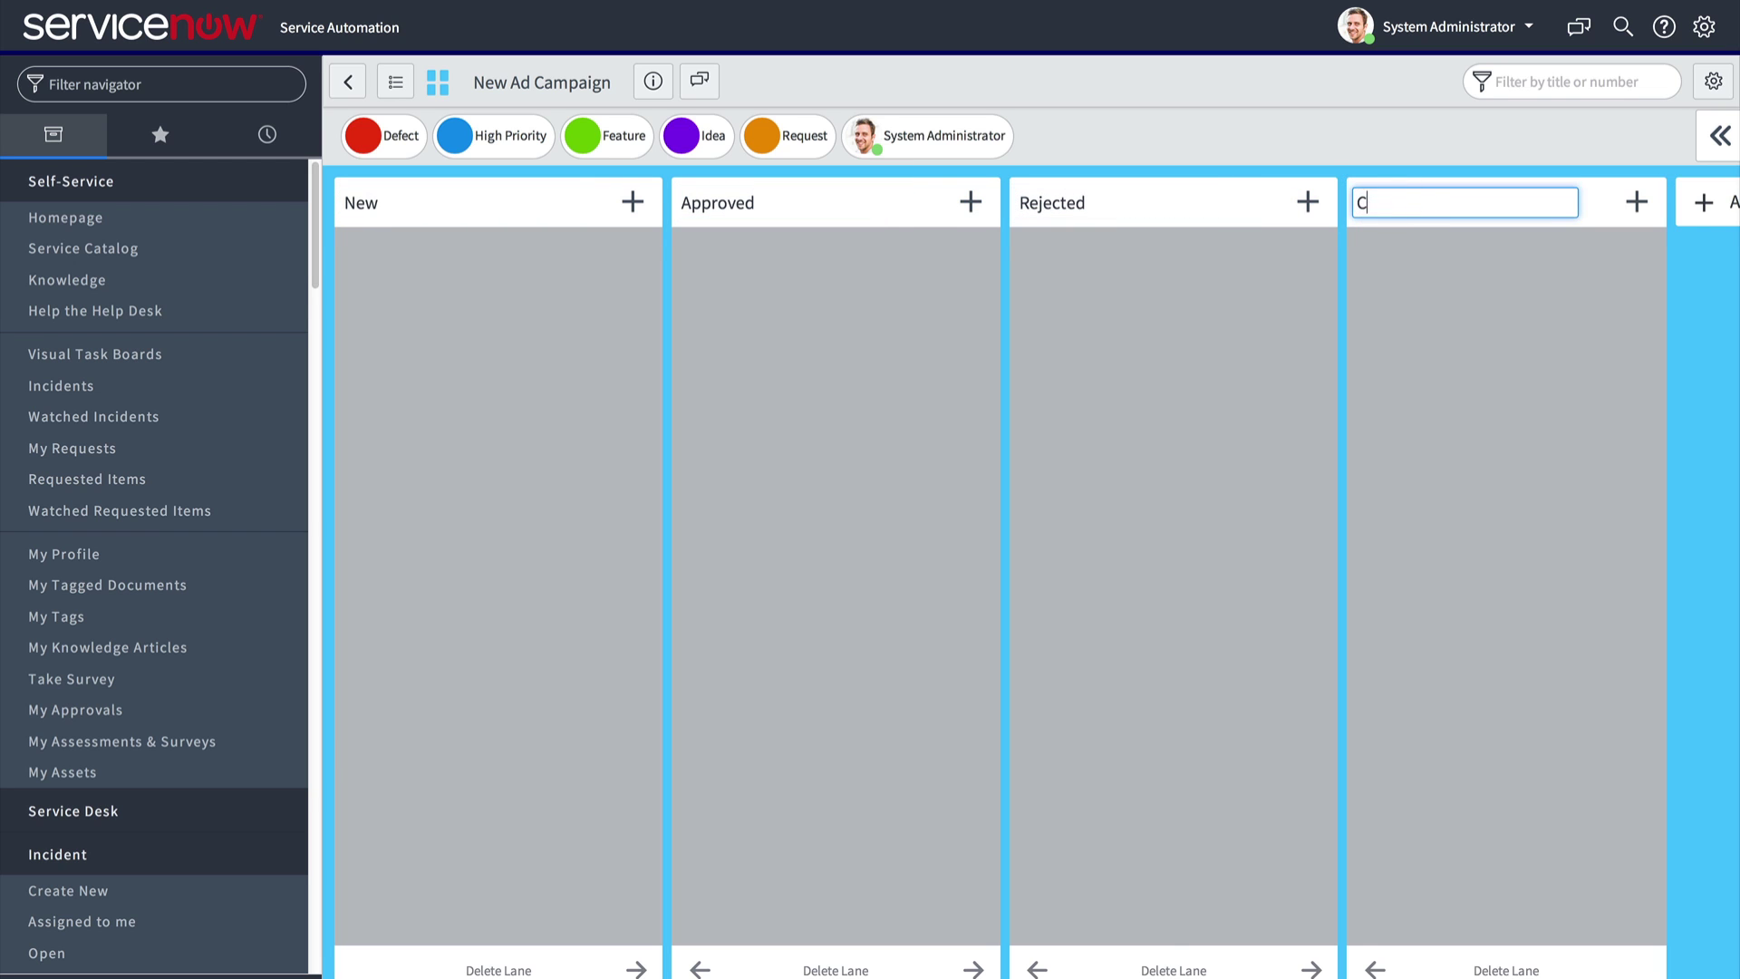
{"action": "left_click", "coordinate": [1375, 968]}
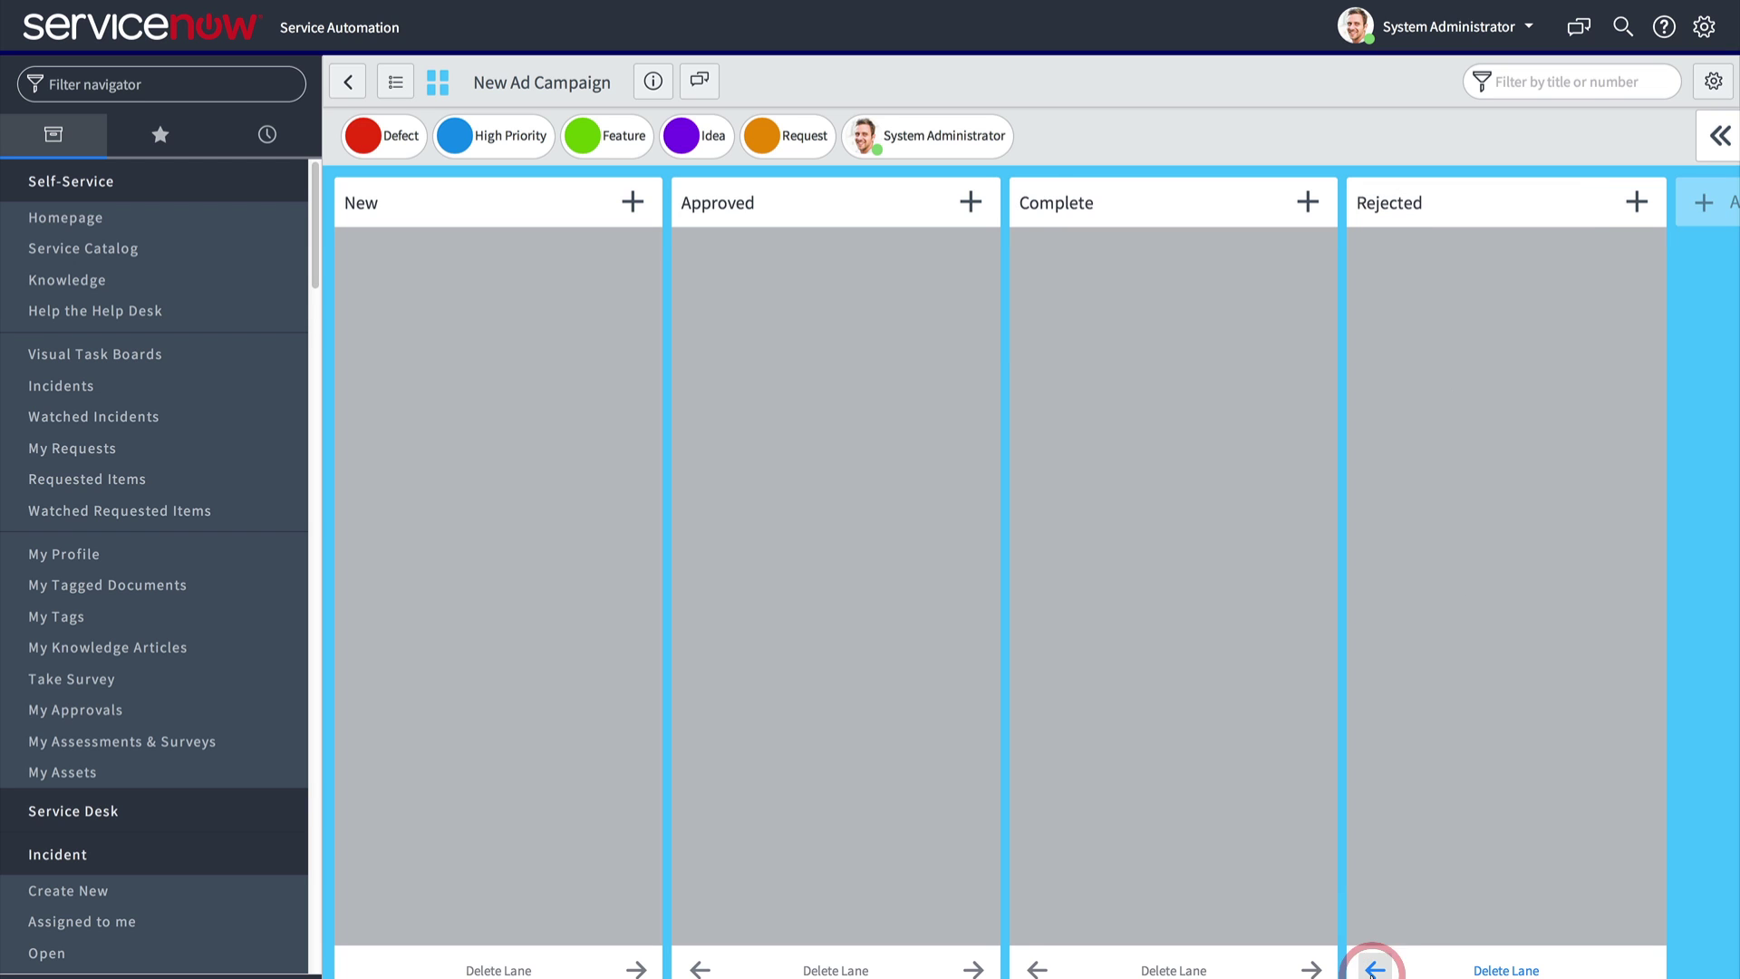
Step: Add a 'Video Series' task card to the New lane
{"action": "left_click", "coordinate": [633, 201]}
{"action": "type", "text": "Video Series"}
{"action": "key", "text": "Return"}
Step: Describe Video Series as 'Create video series to demo each product component' and comment 'Maybe a touchscreen demo? See attachment'
{"action": "left_click", "coordinate": [583, 257]}
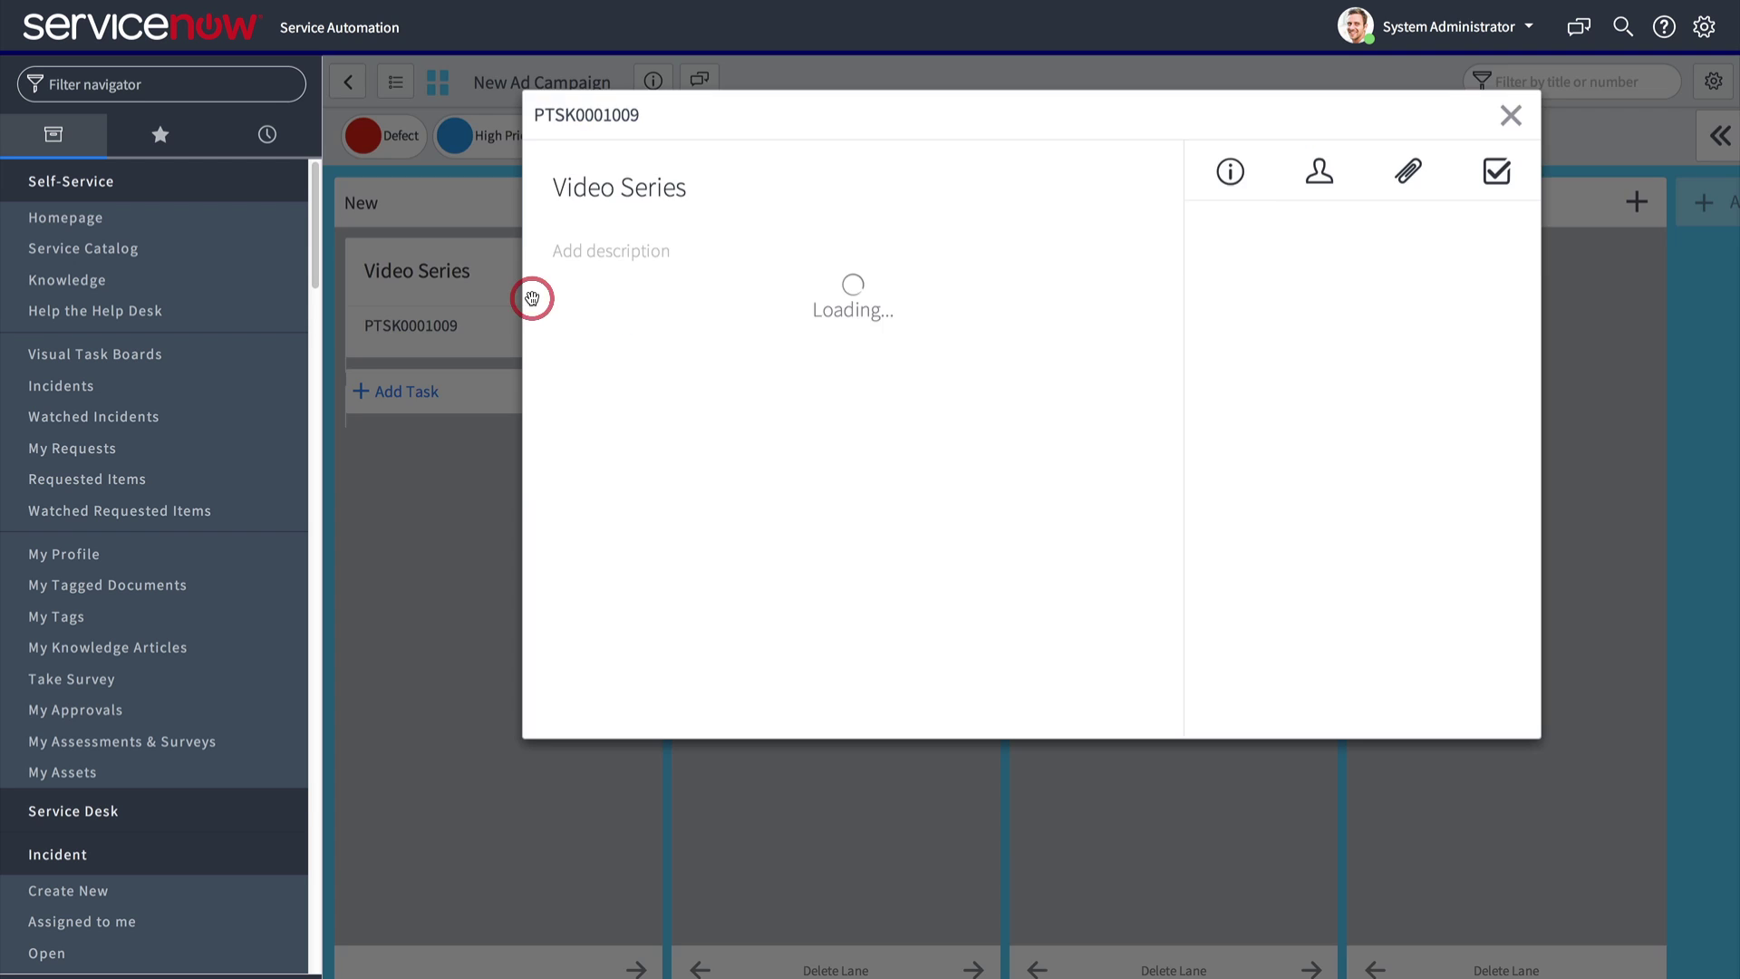
{"action": "left_click", "coordinate": [598, 249]}
{"action": "type", "text": "Create video series to demo each product component"}
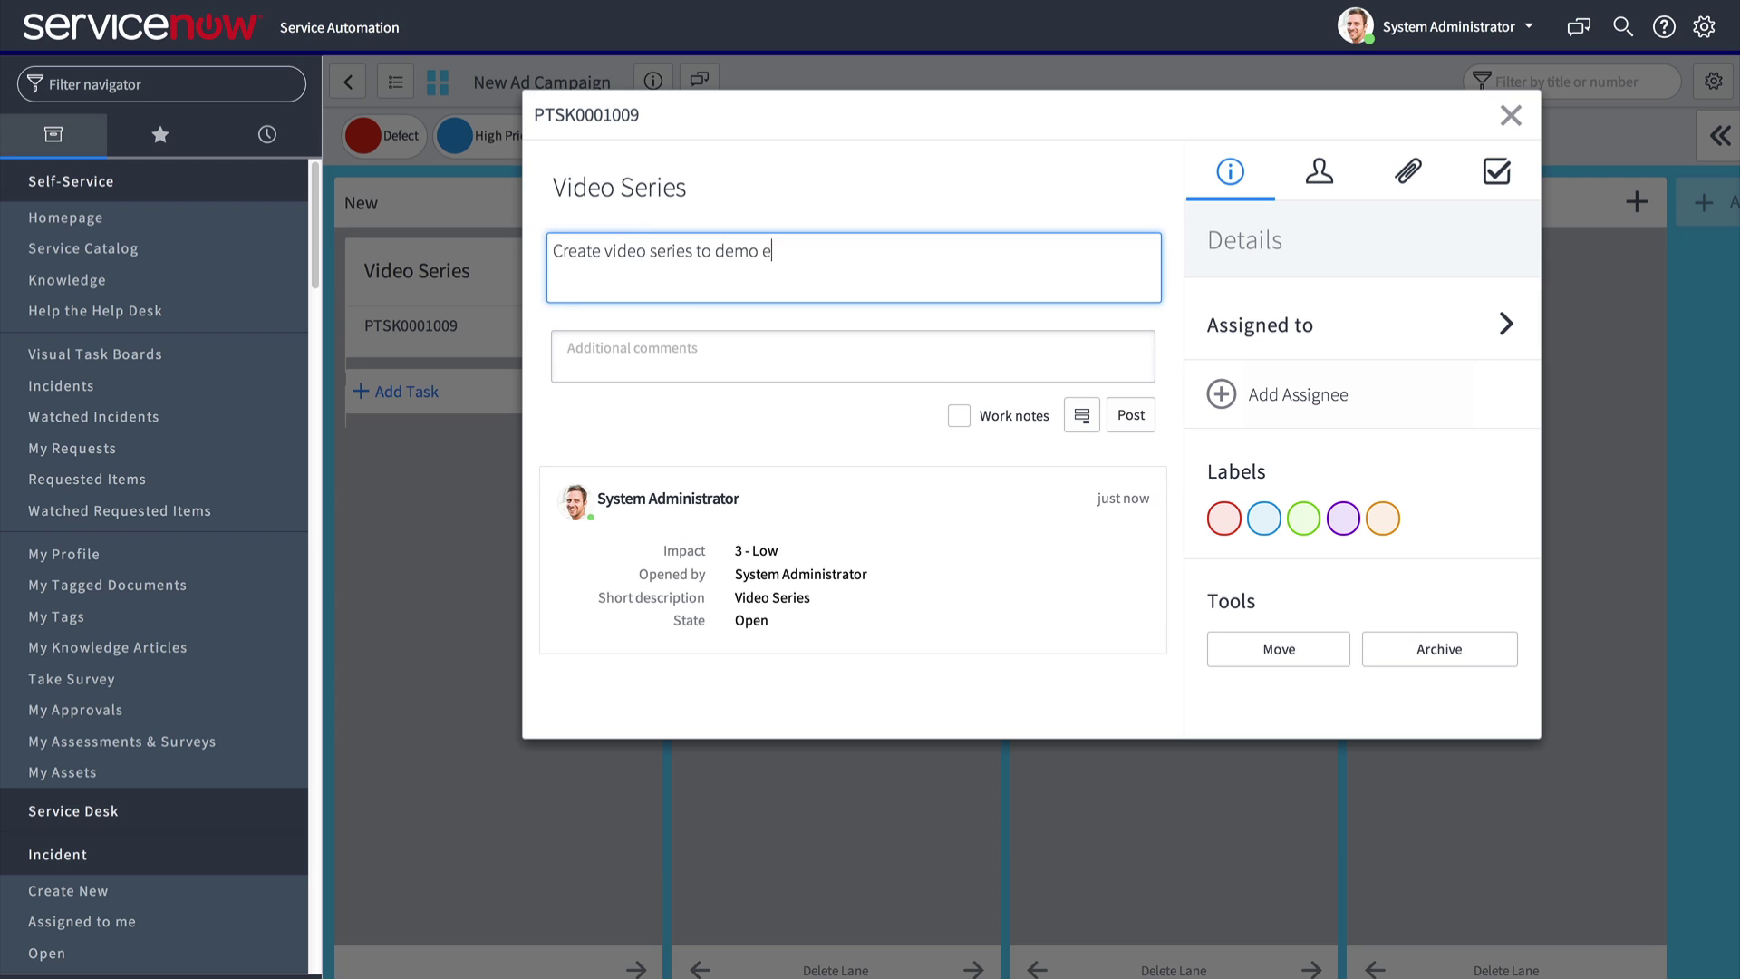
{"action": "left_click", "coordinate": [600, 349]}
{"action": "type", "text": "Maybe a touchscreen demo? See attachment"}
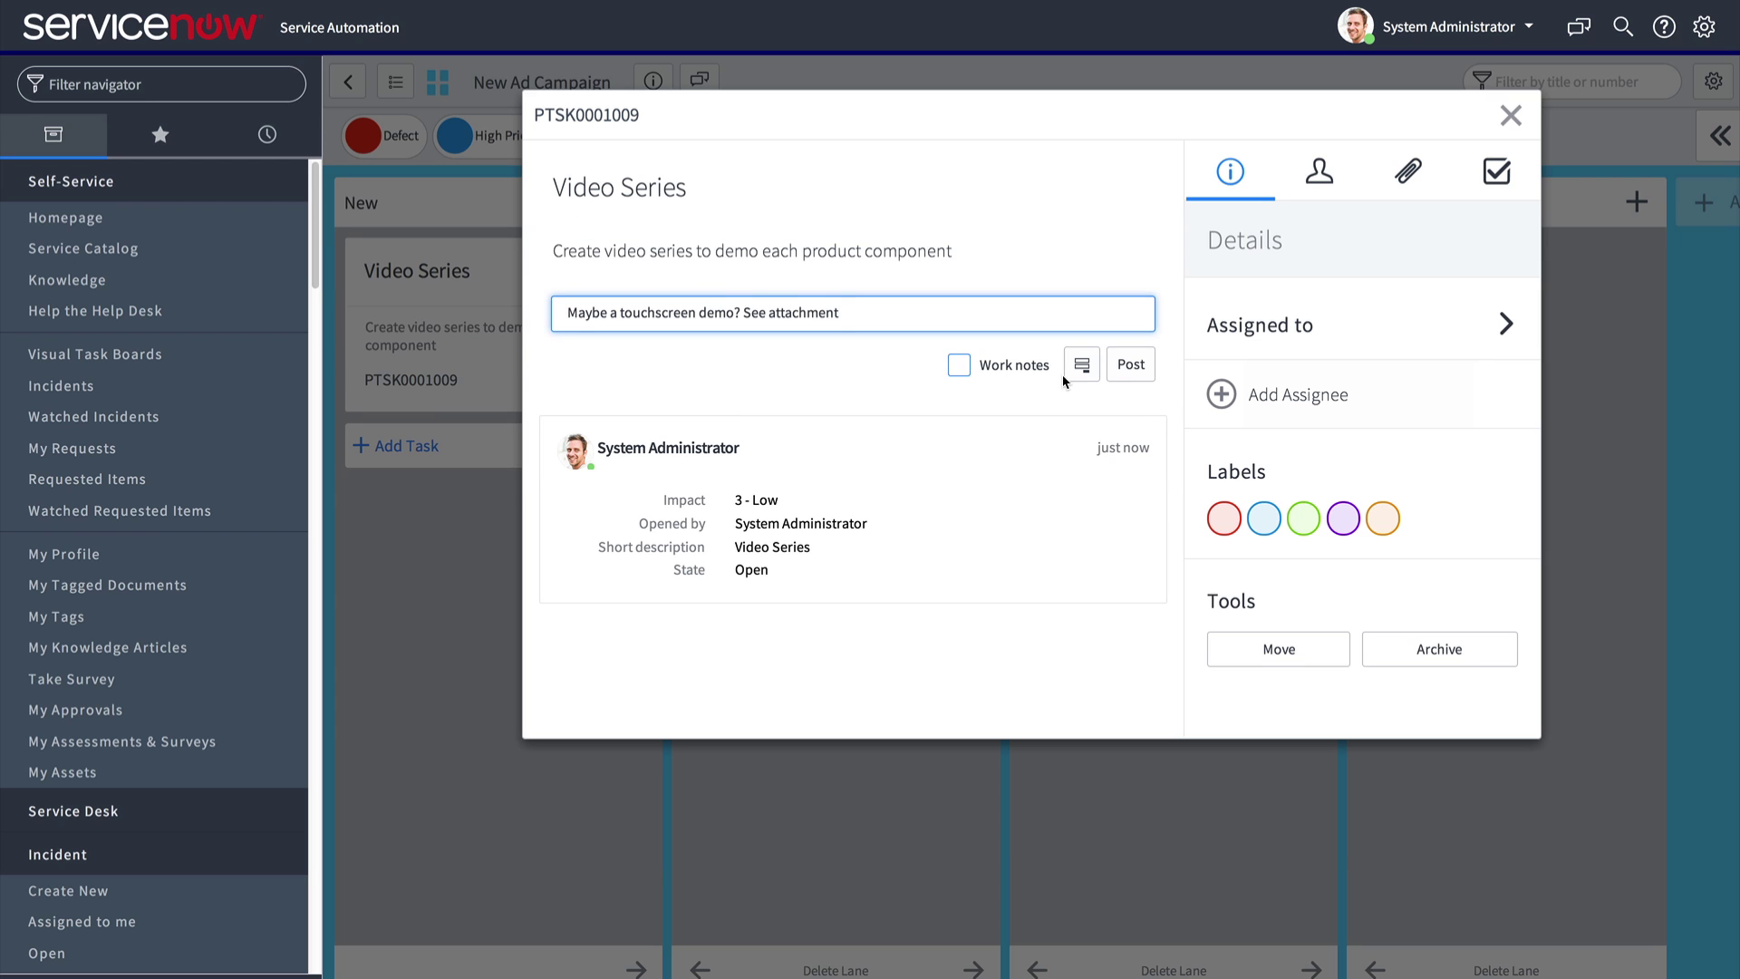
{"action": "left_click", "coordinate": [1131, 363]}
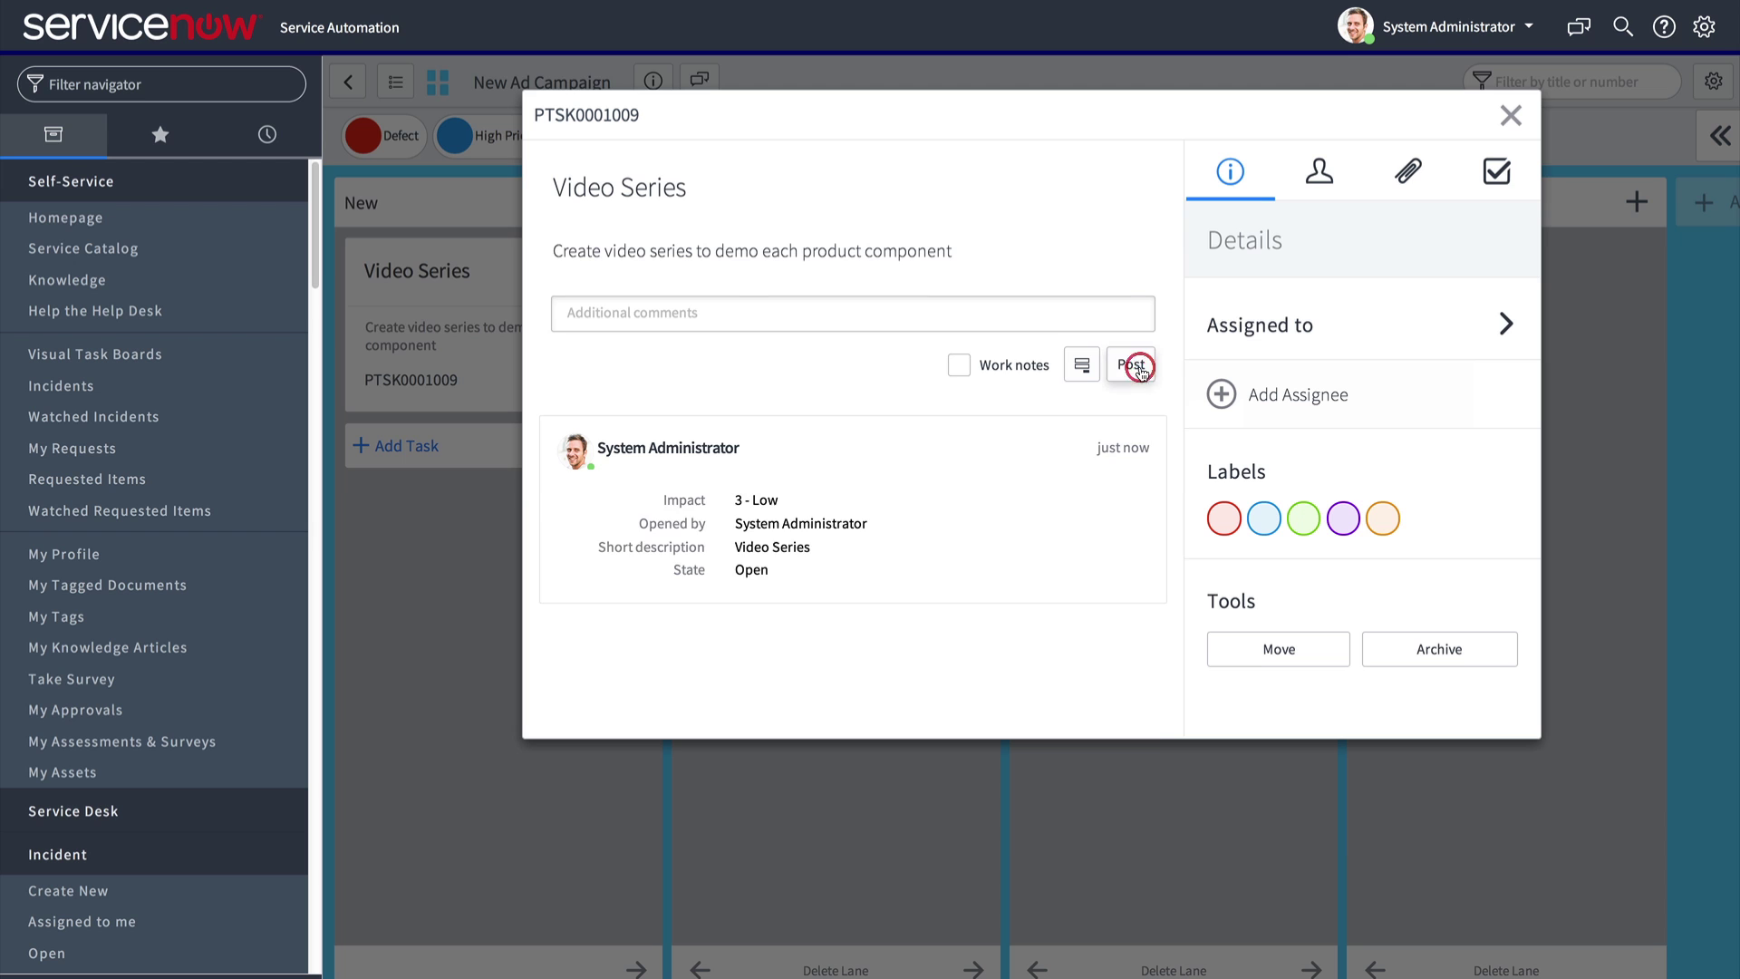
Step: Attach touchscreen_video_example_1.mov to the task and close its details
{"action": "left_click", "coordinate": [1416, 165]}
{"action": "left_click", "coordinate": [1337, 310]}
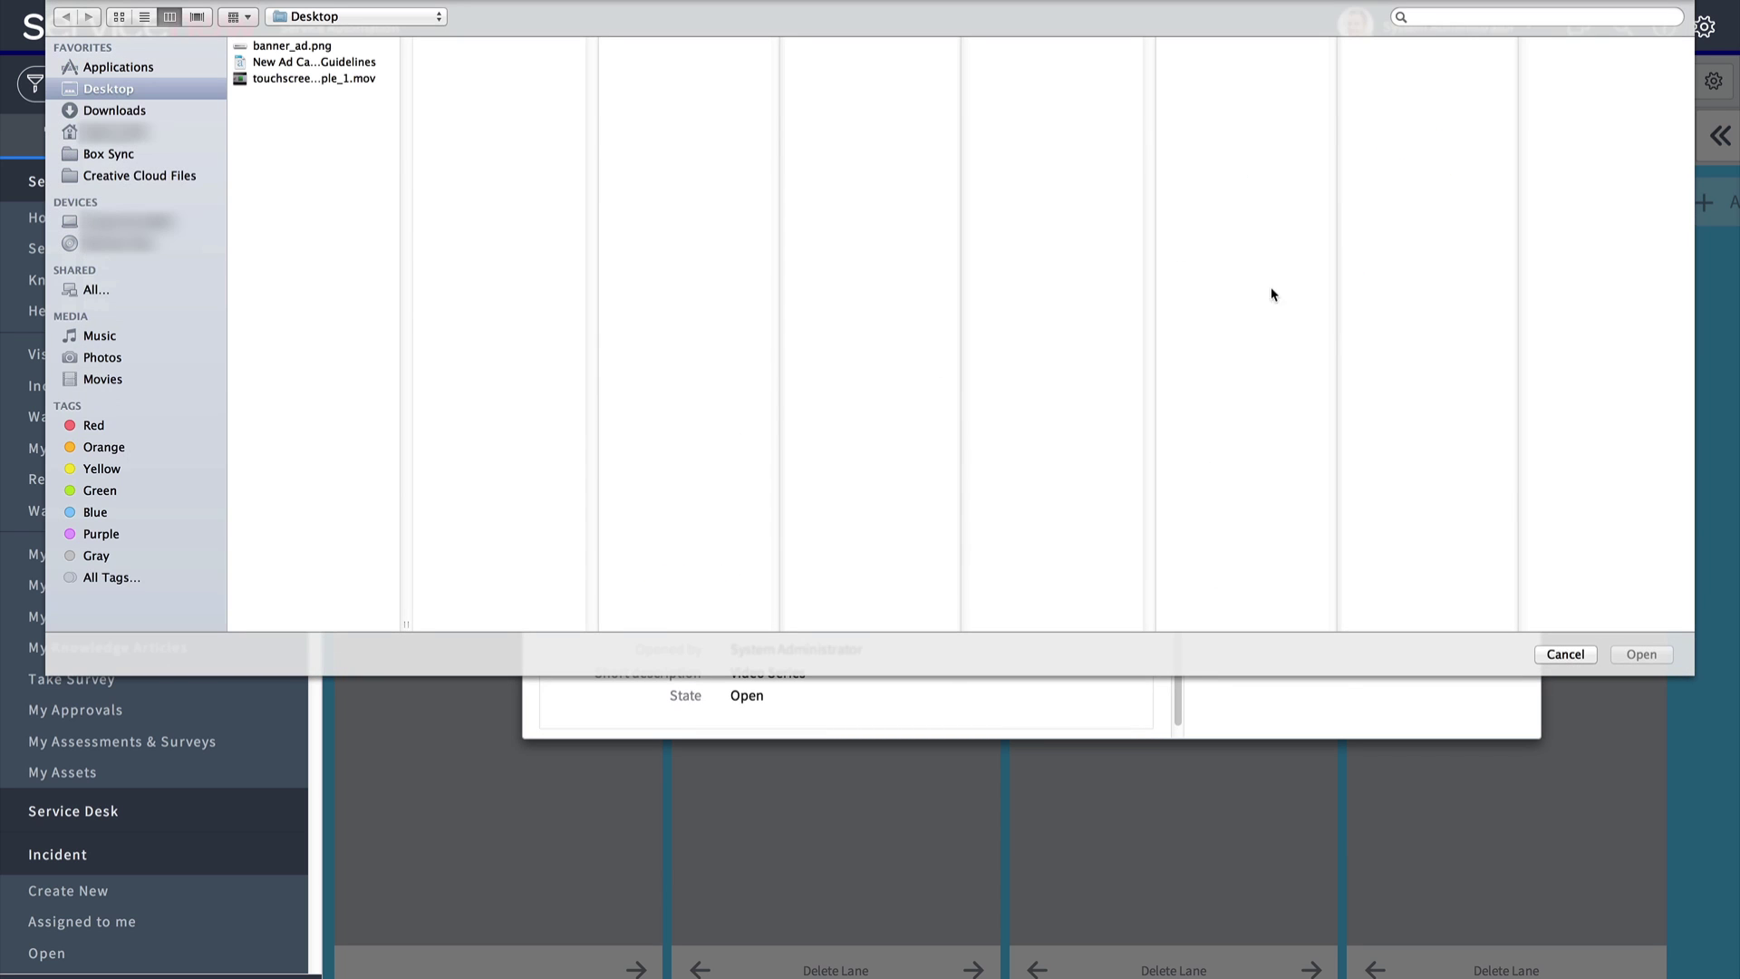
{"action": "left_click", "coordinate": [340, 78]}
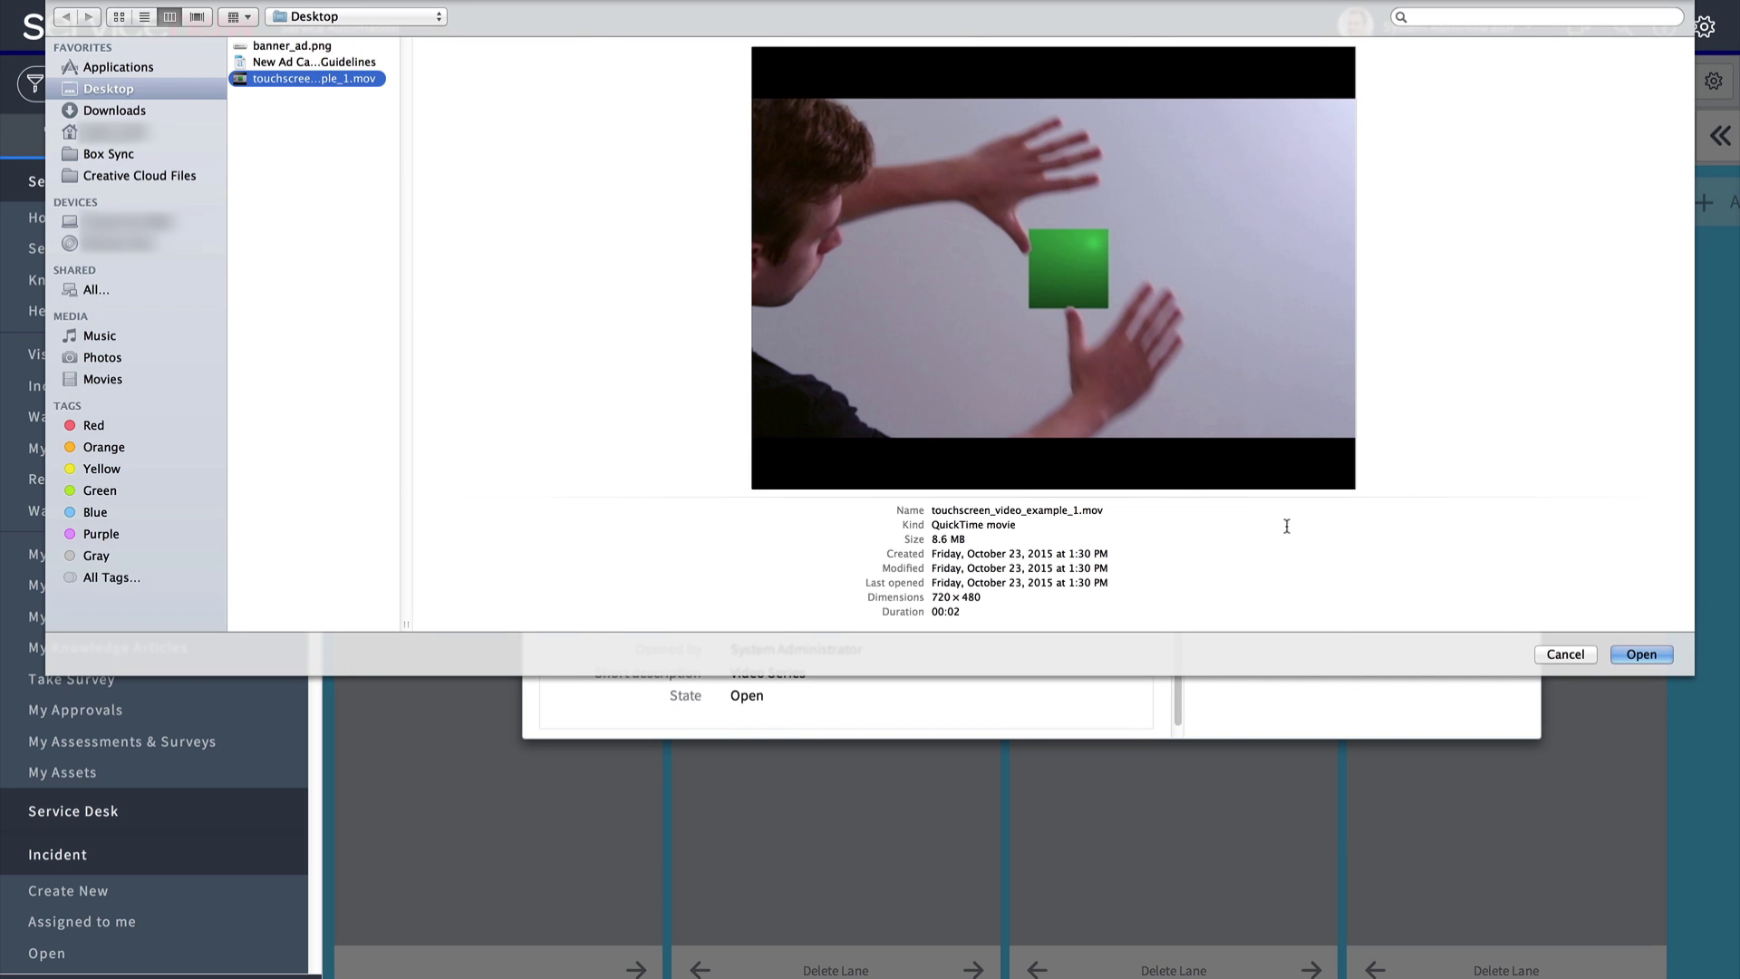
{"action": "left_click", "coordinate": [1641, 654]}
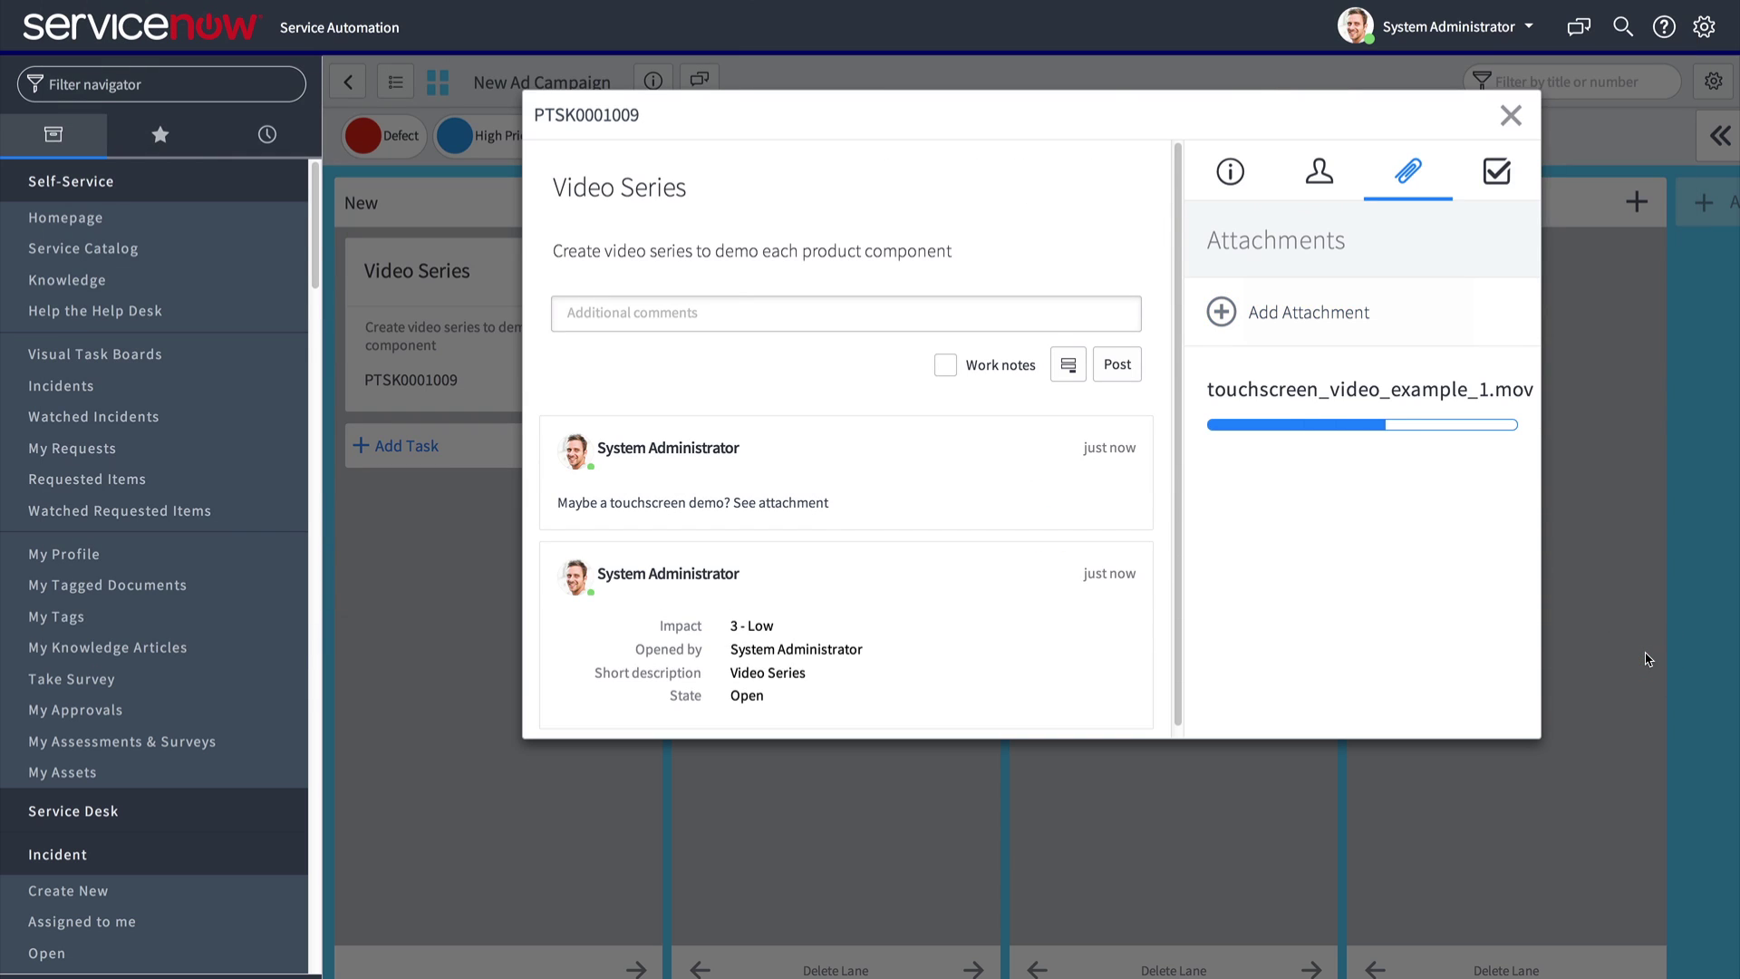
{"action": "left_click", "coordinate": [1510, 115]}
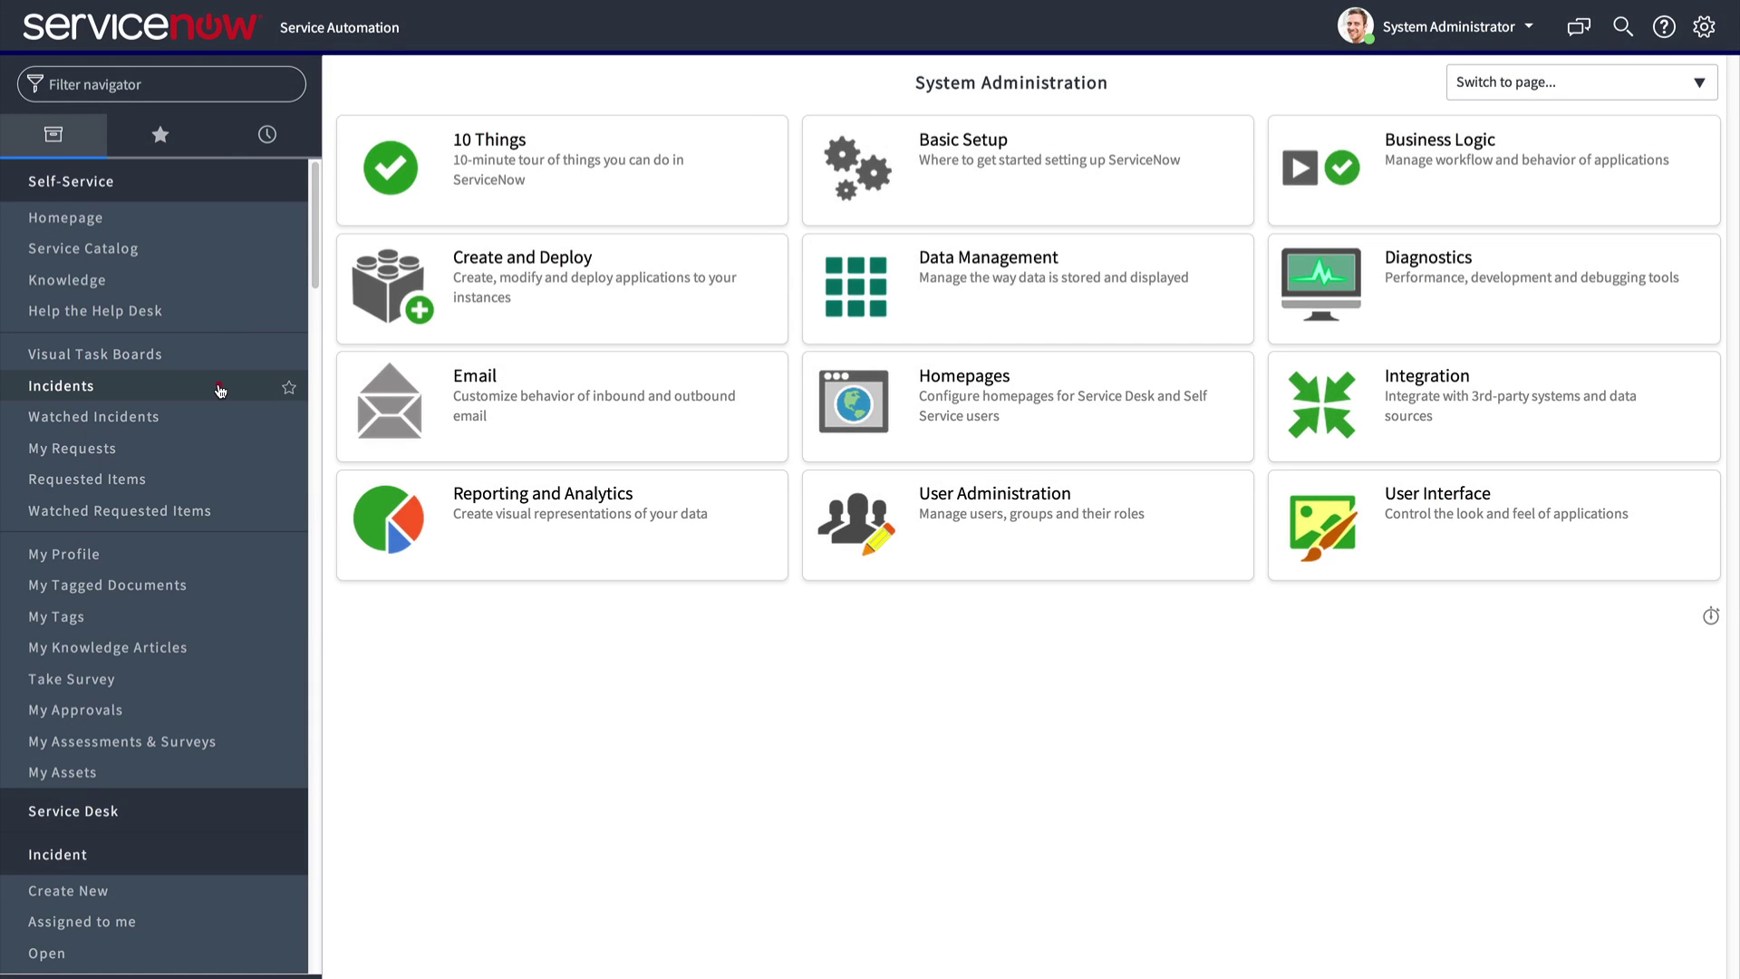
Step: Open the Self-Service Incidents list from the navigator
{"action": "left_click", "coordinate": [221, 387]}
Step: Replace the Caller condition with 'Assigned to is ITIL User', run it, and show a Visual Task Board
{"action": "left_click", "coordinate": [350, 132]}
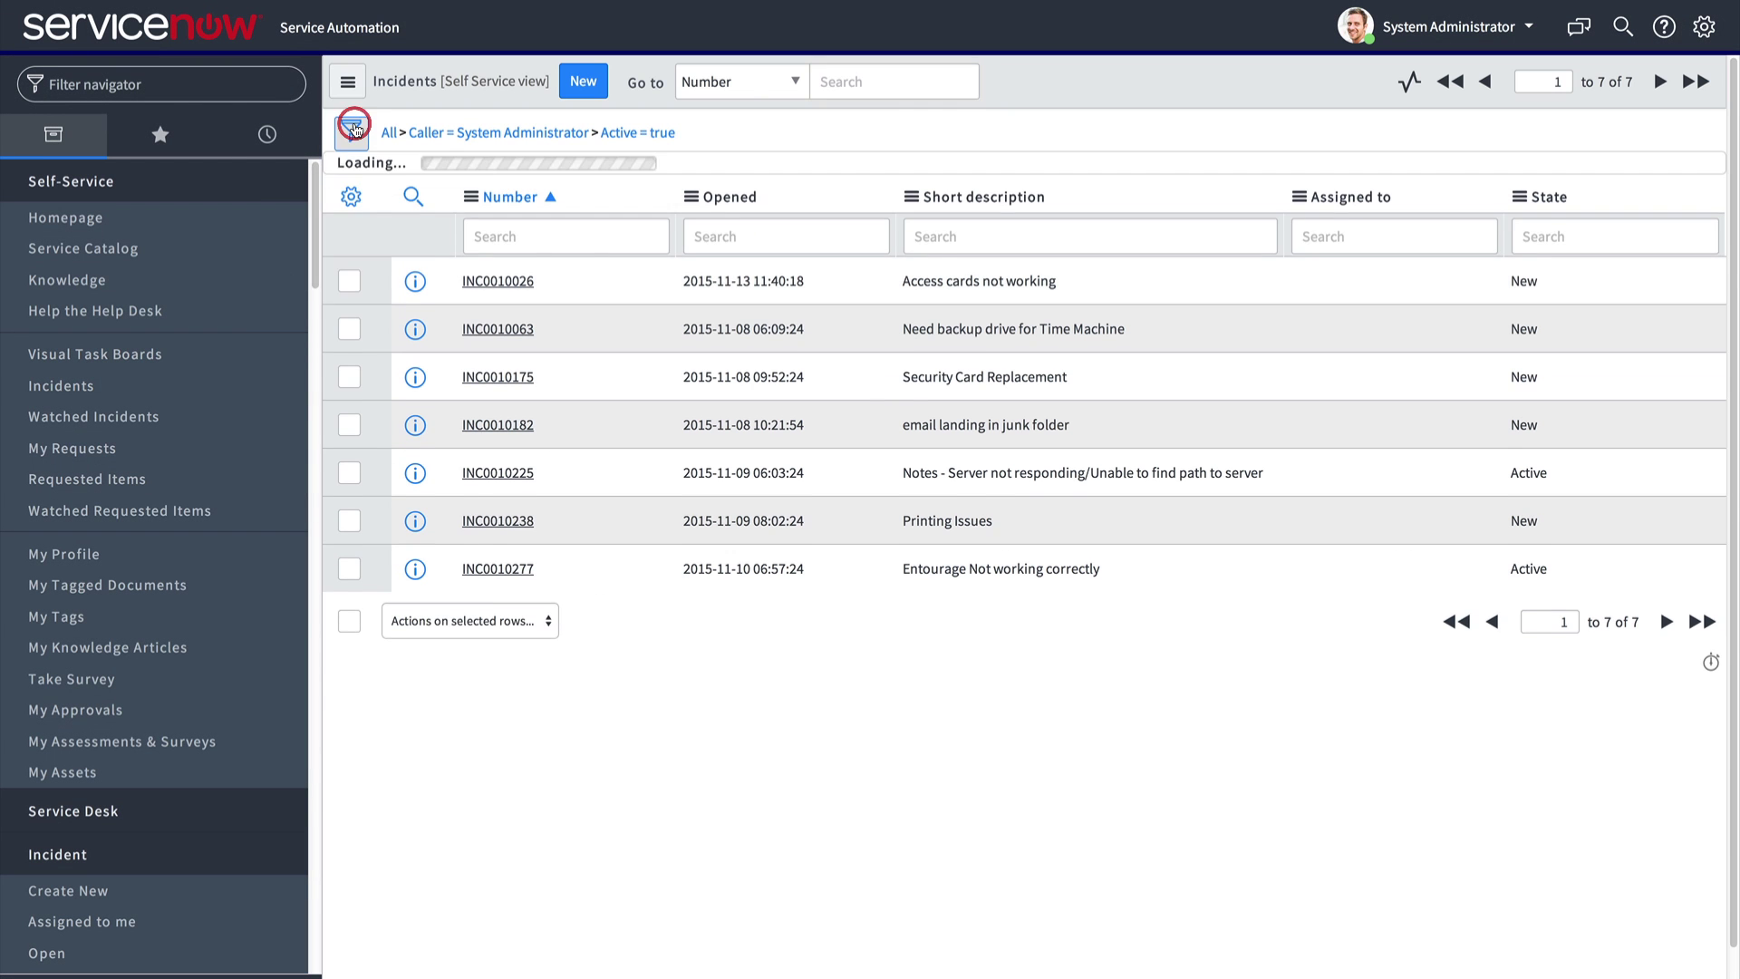
{"action": "left_click", "coordinate": [1135, 259]}
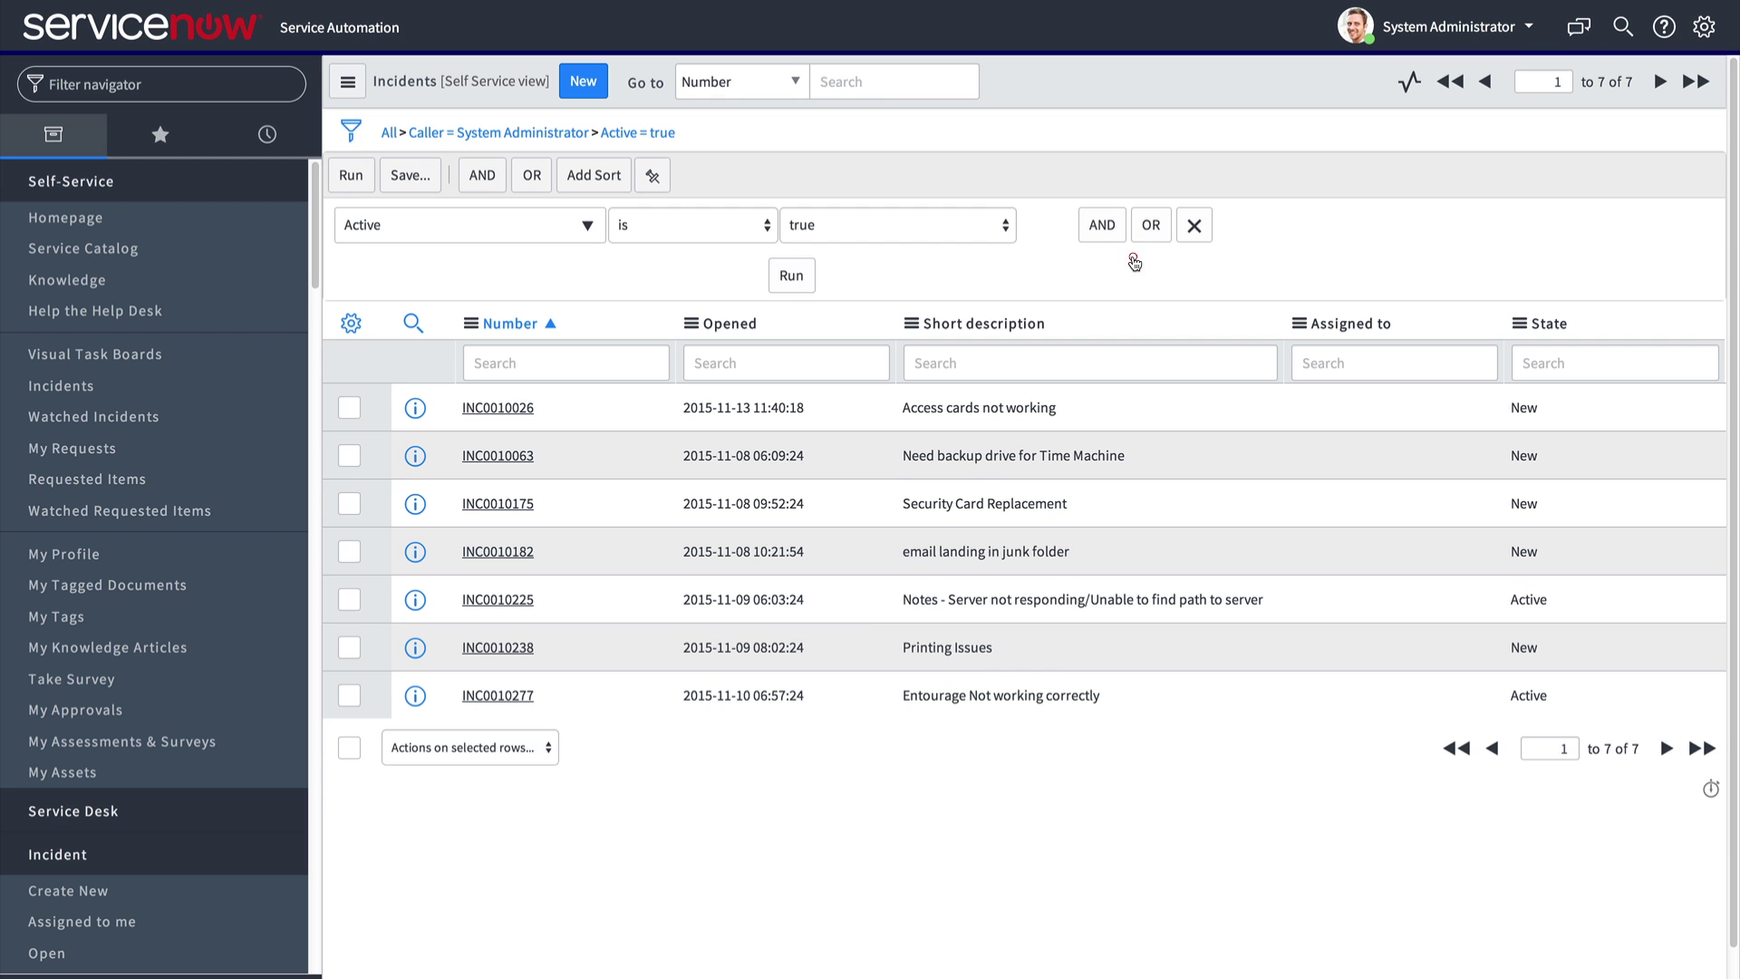
{"action": "left_click", "coordinate": [1097, 227]}
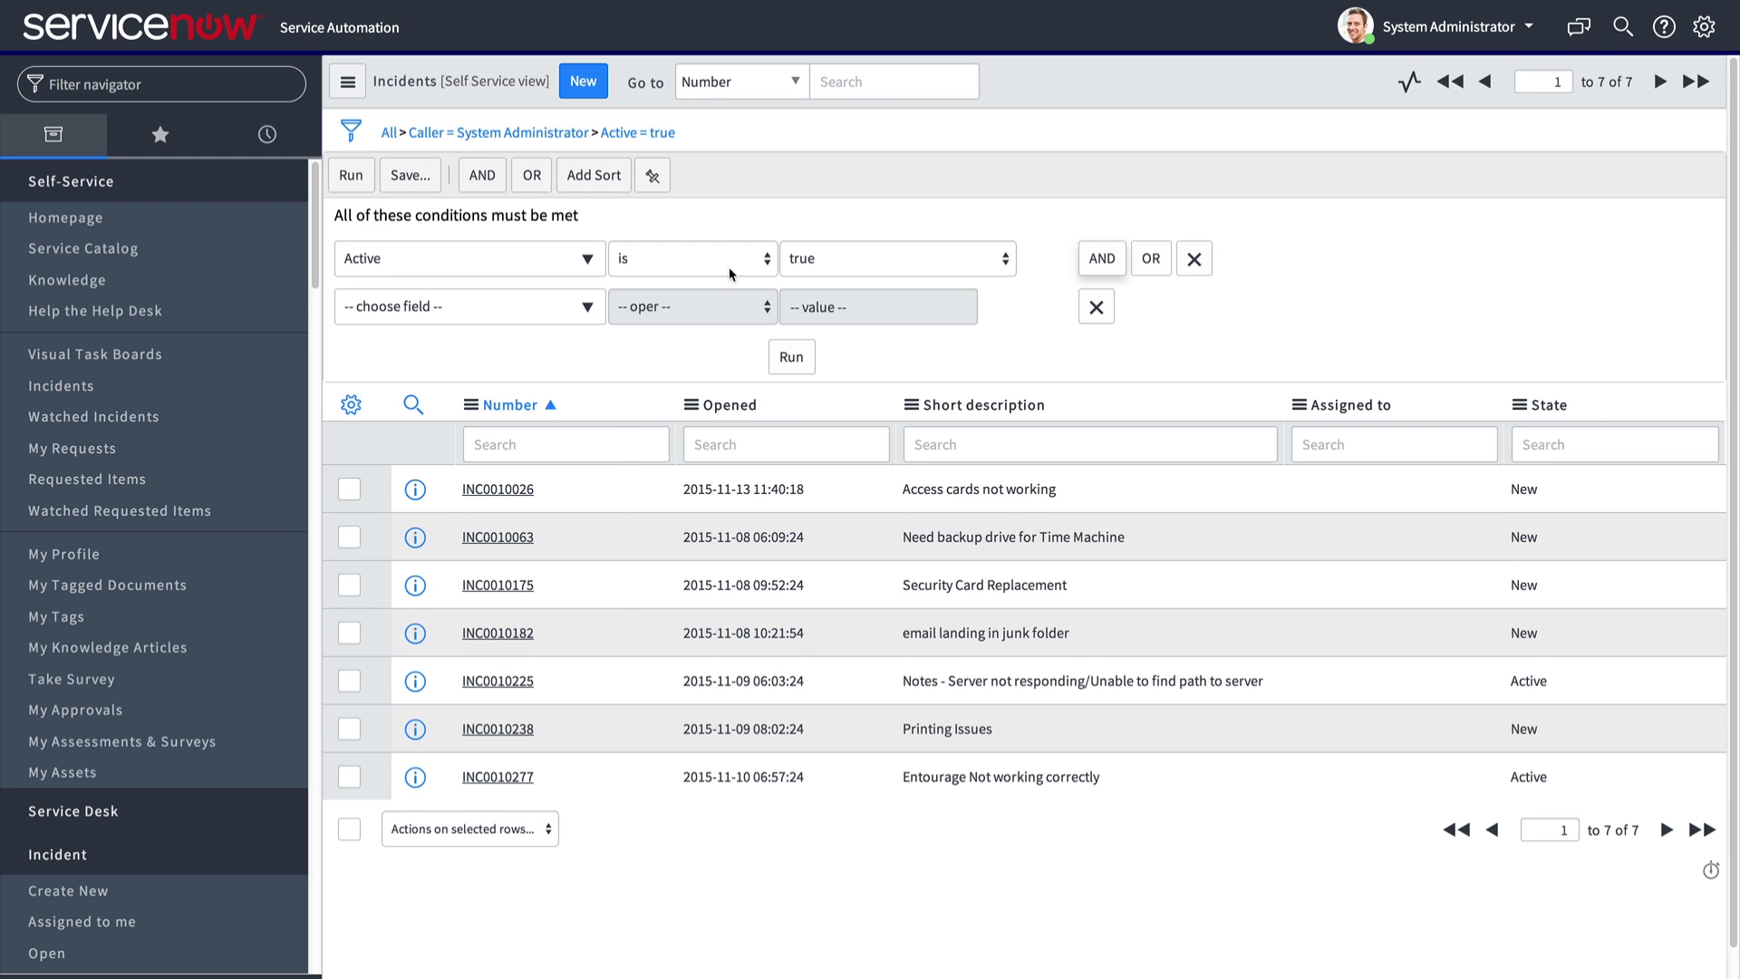
{"action": "left_click", "coordinate": [584, 308]}
{"action": "type", "text": "ass"}
{"action": "left_click", "coordinate": [564, 417]}
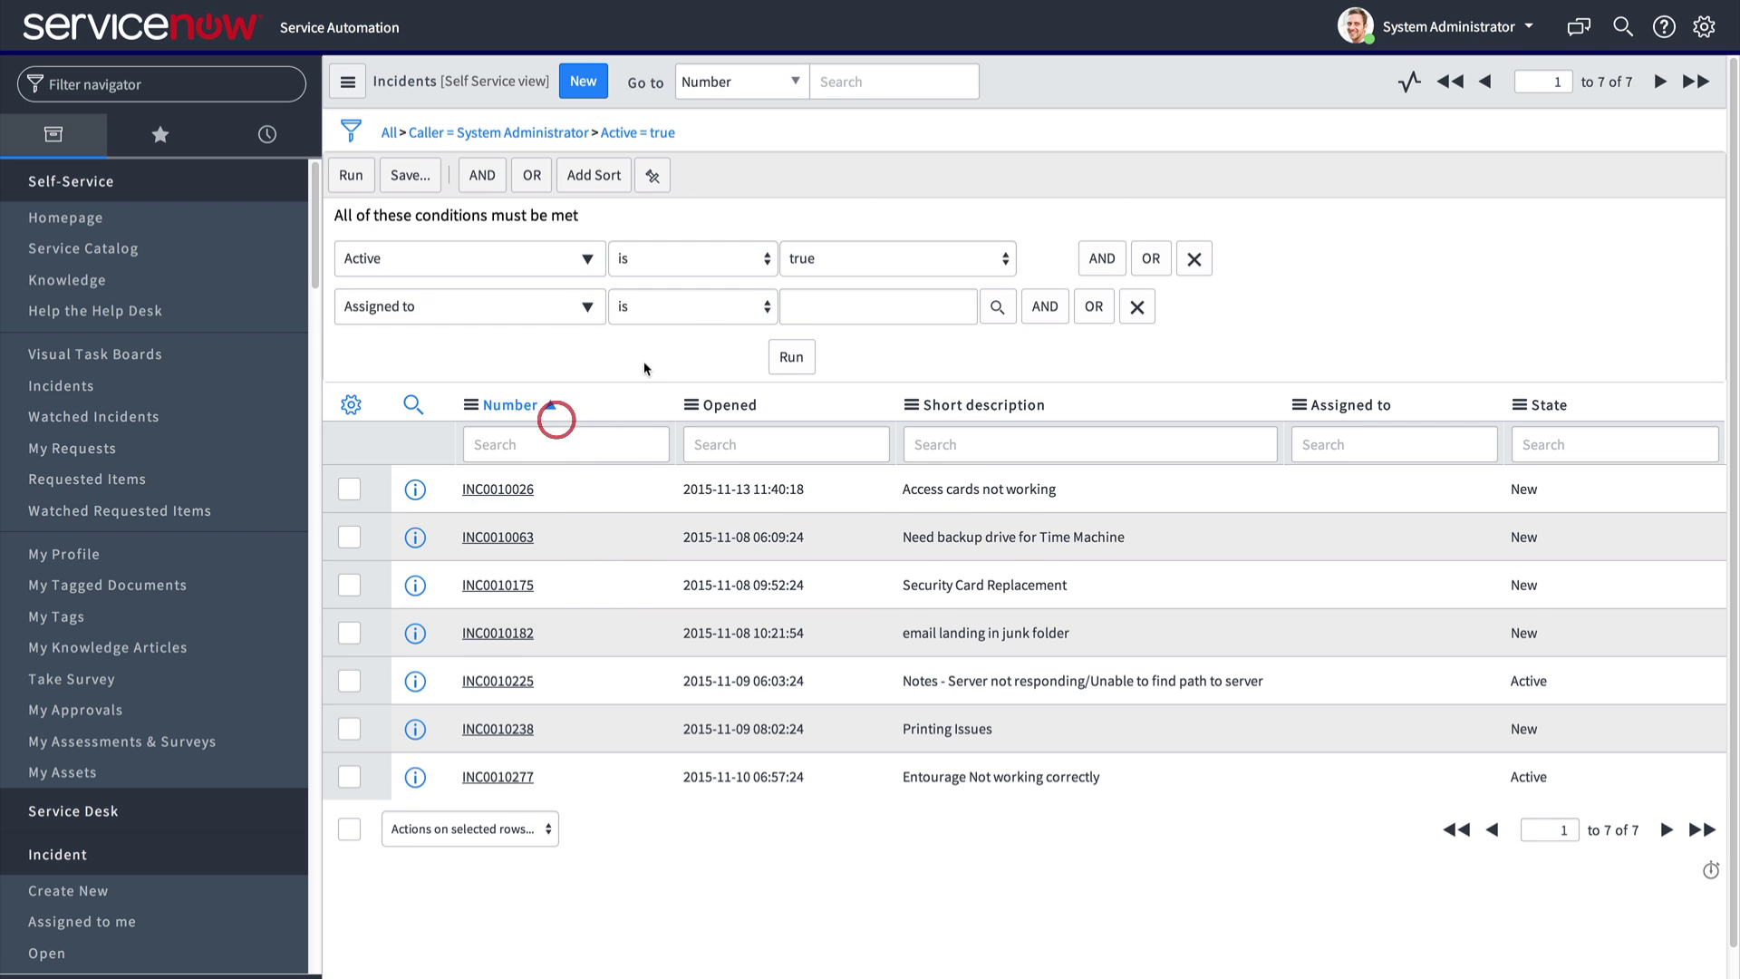
{"action": "left_click", "coordinate": [813, 299]}
{"action": "type", "text": "itil"}
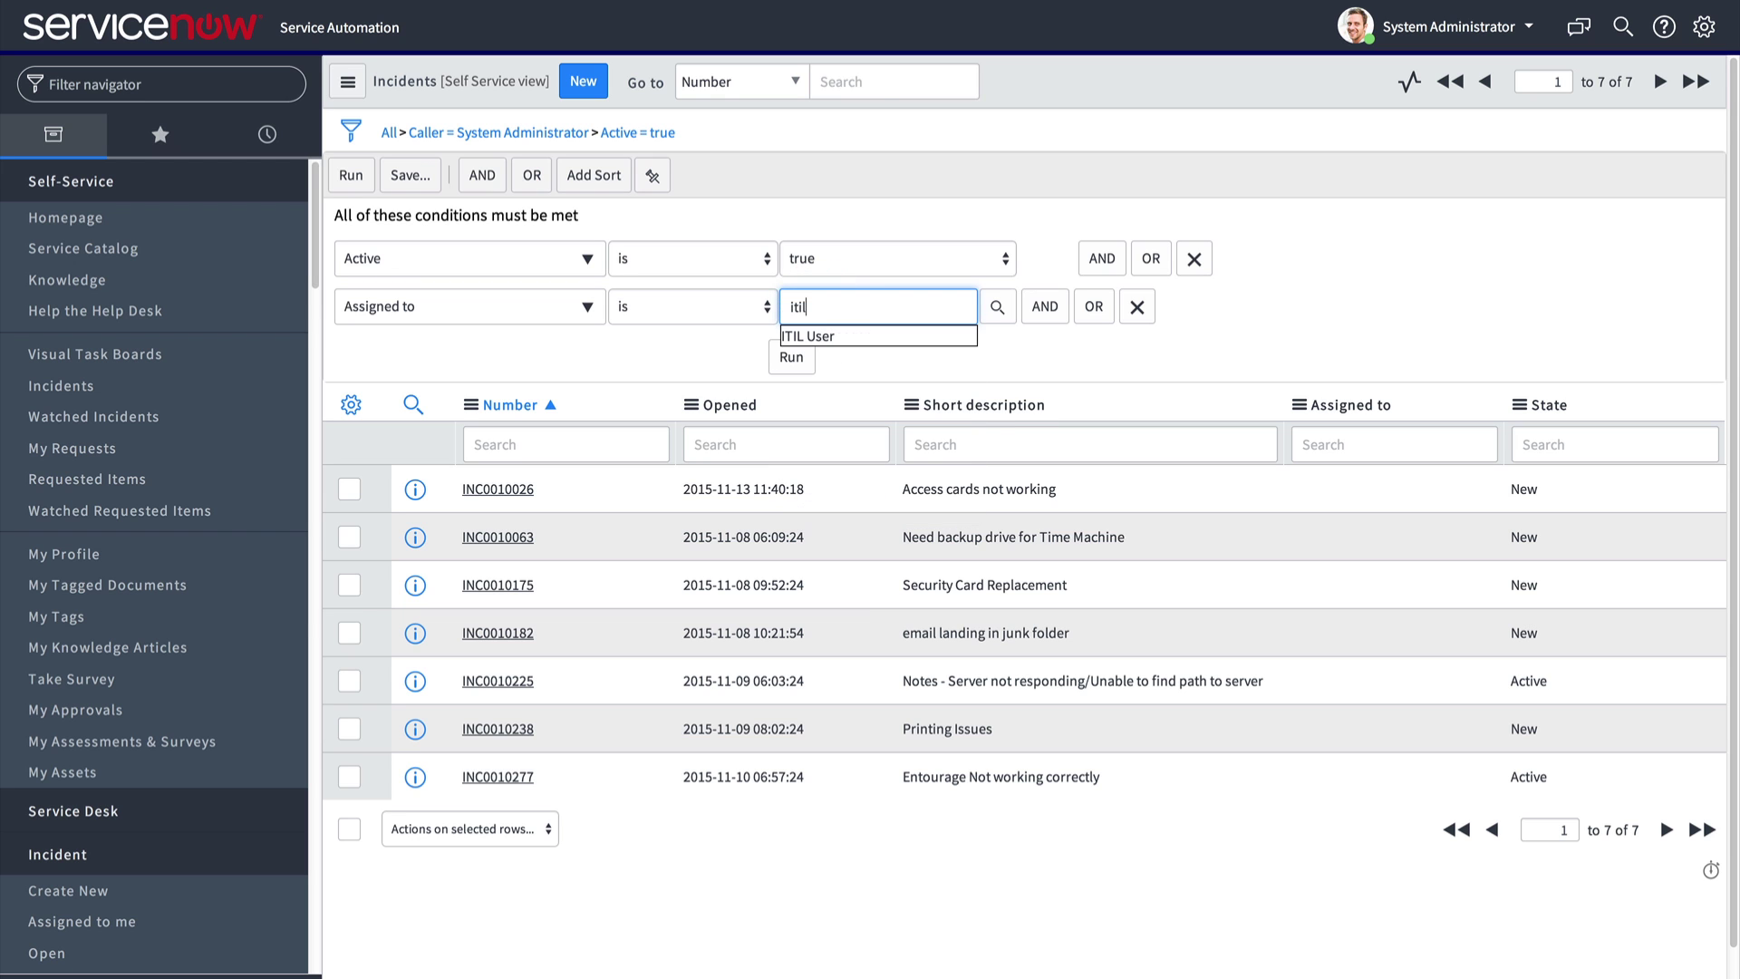
{"action": "left_click", "coordinate": [814, 337]}
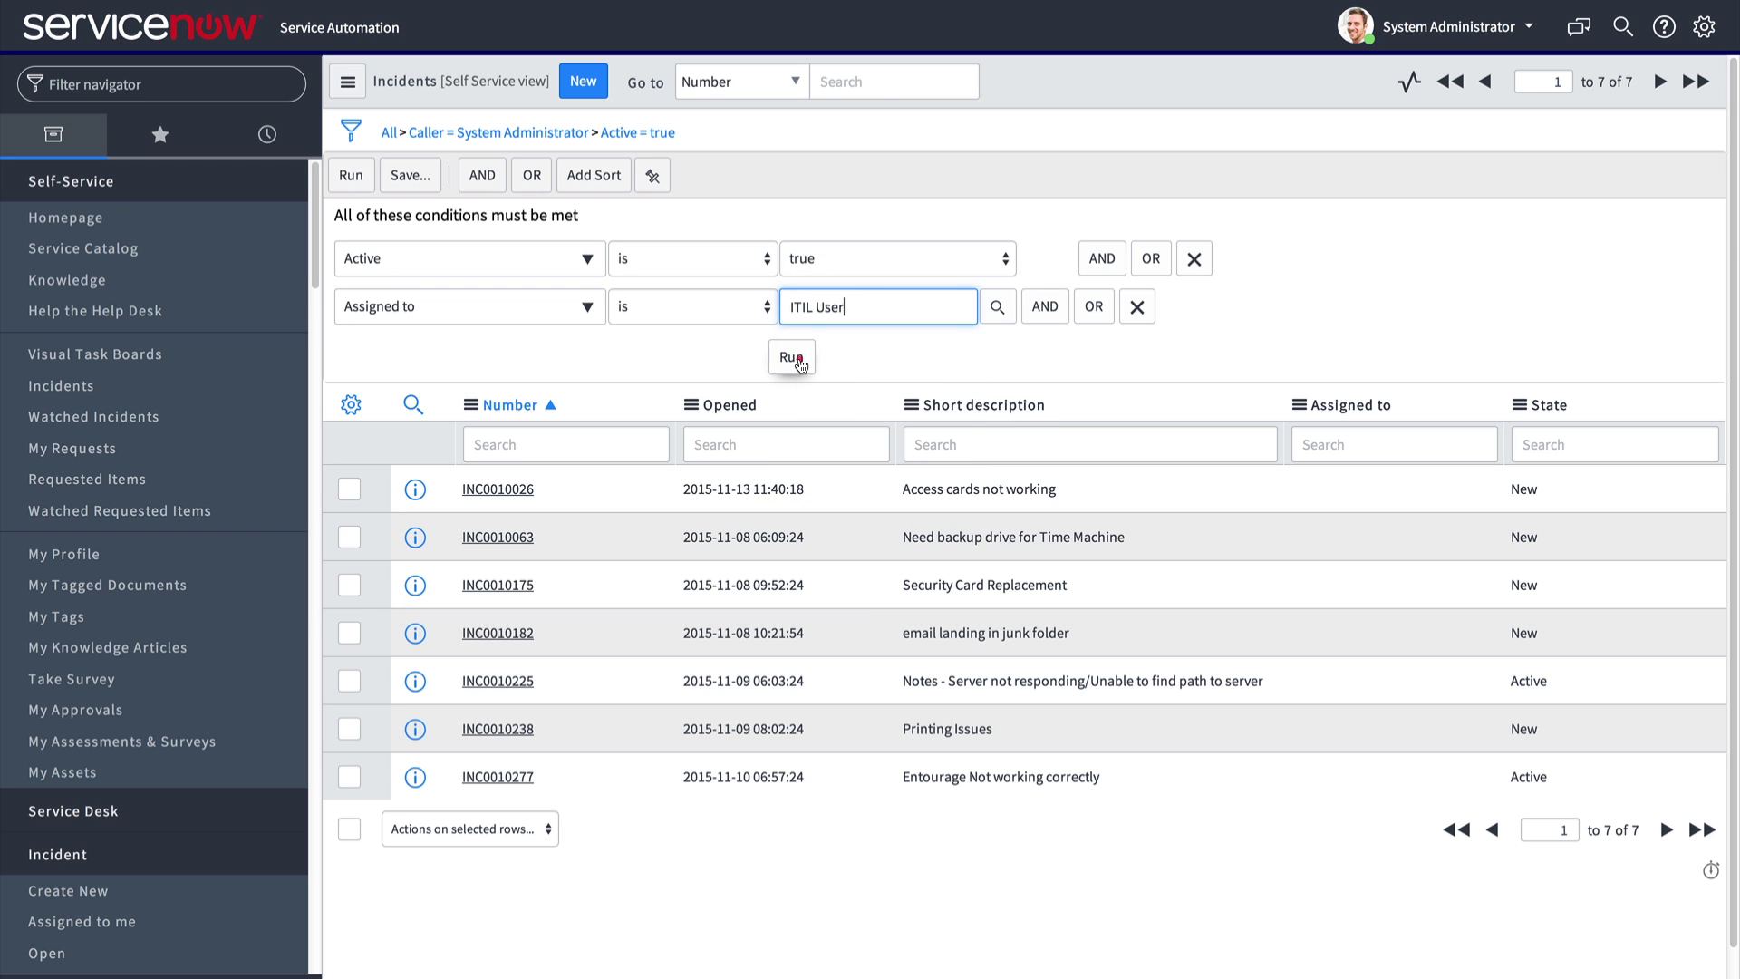
{"action": "left_click", "coordinate": [799, 361]}
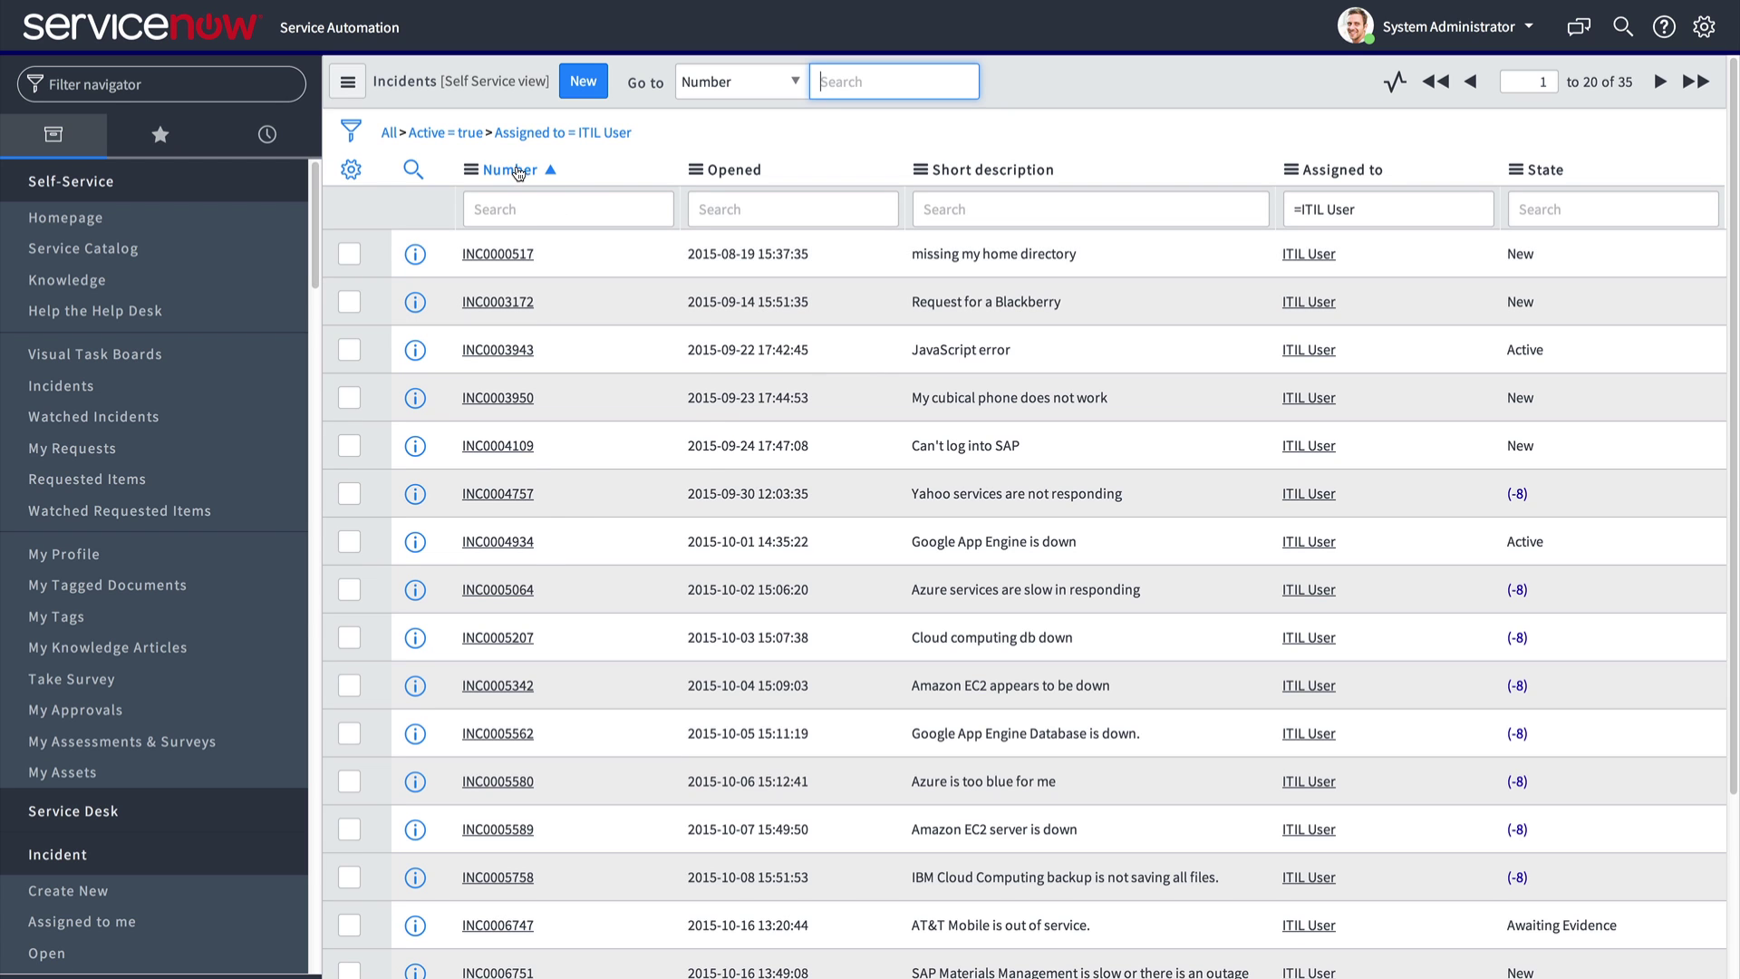
{"action": "right_click", "coordinate": [519, 173]}
{"action": "left_click", "coordinate": [582, 240]}
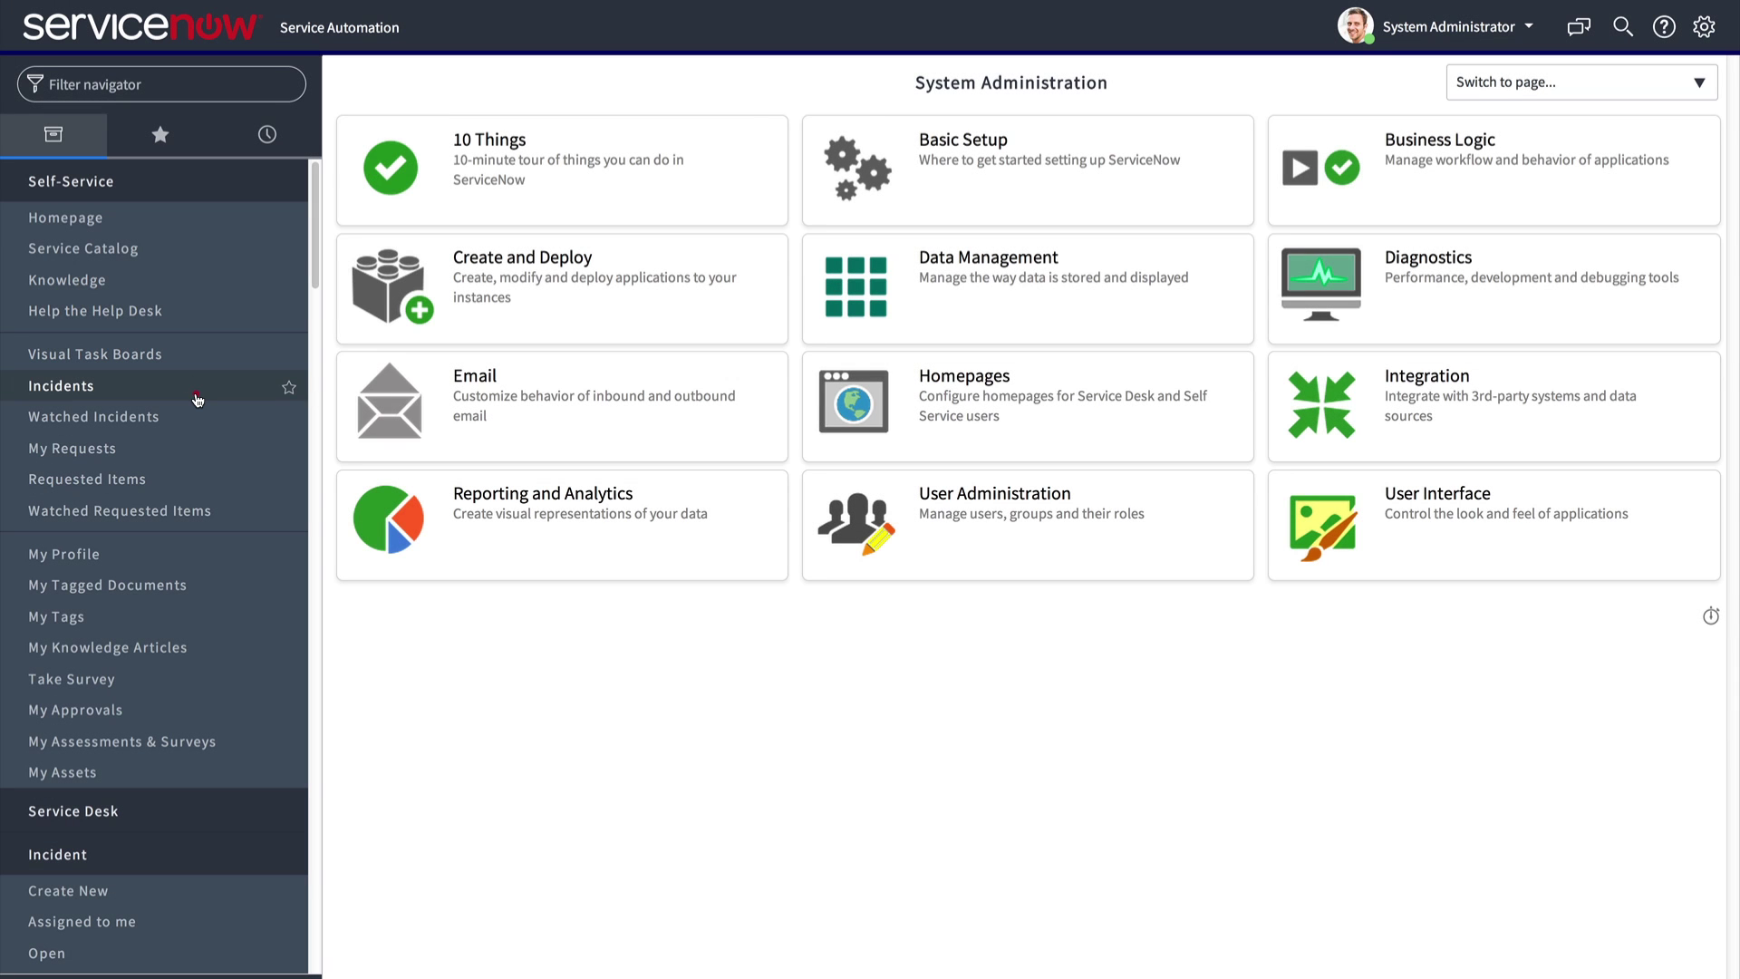
Step: Replace the Caller condition on Incidents with Keywords 'server' and run the filter
{"action": "left_click", "coordinate": [196, 395]}
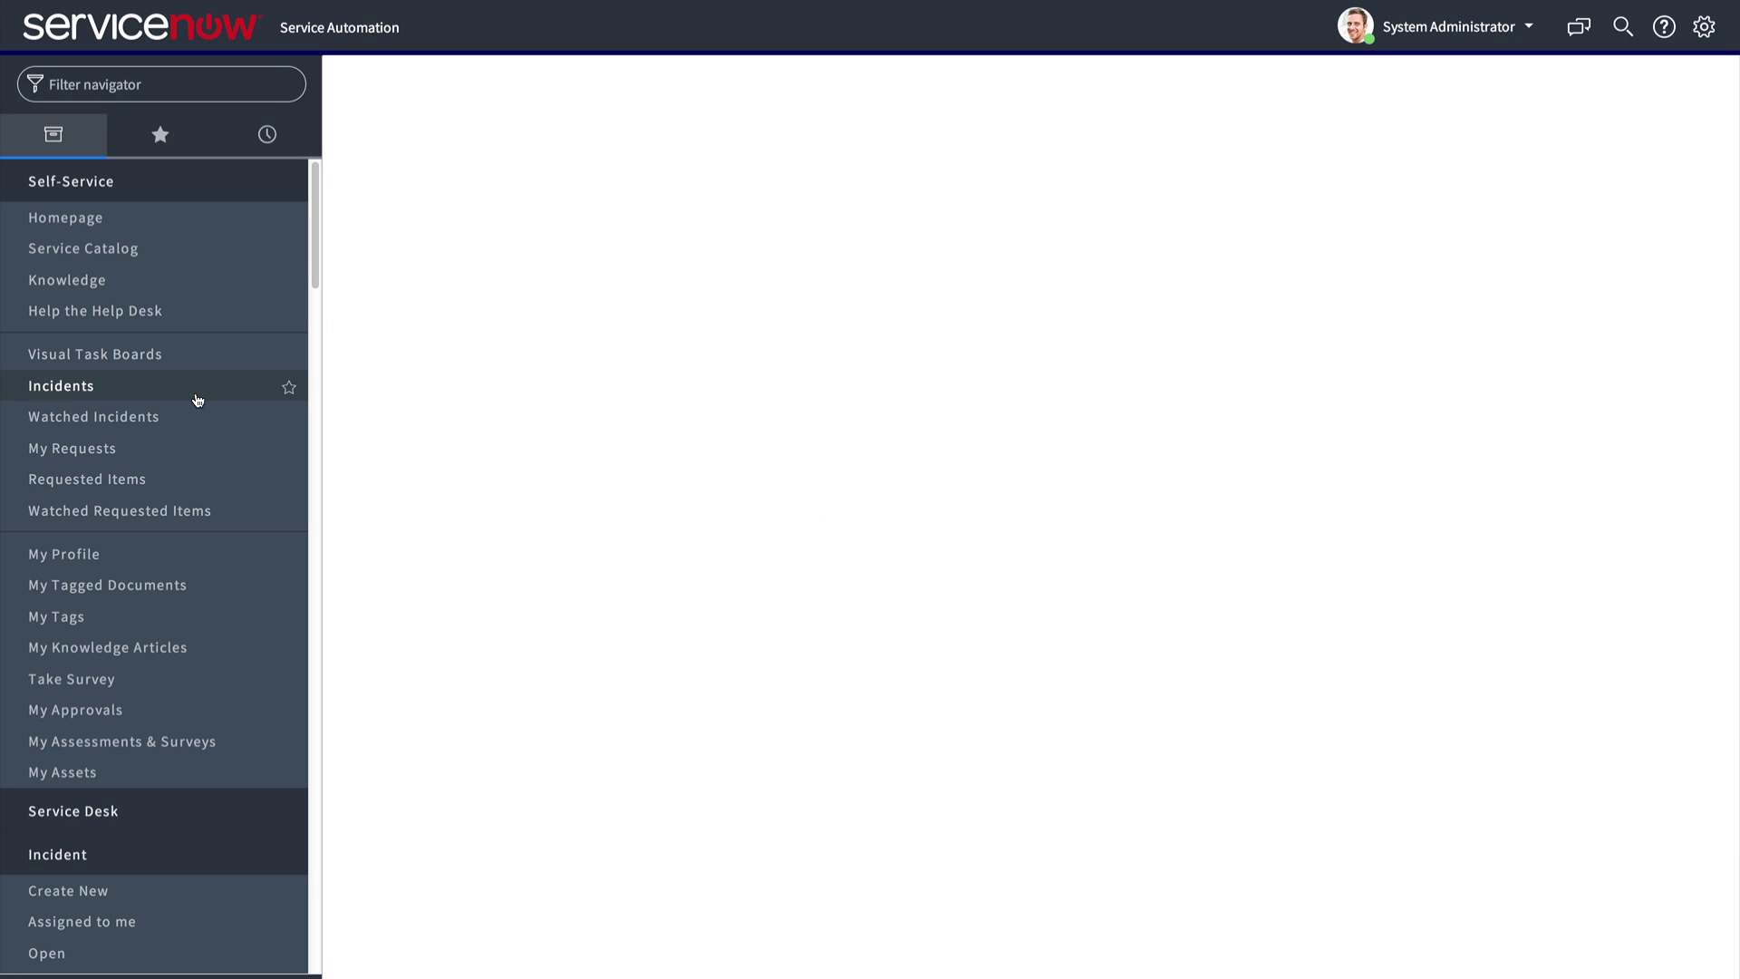
{"action": "left_click", "coordinate": [350, 133]}
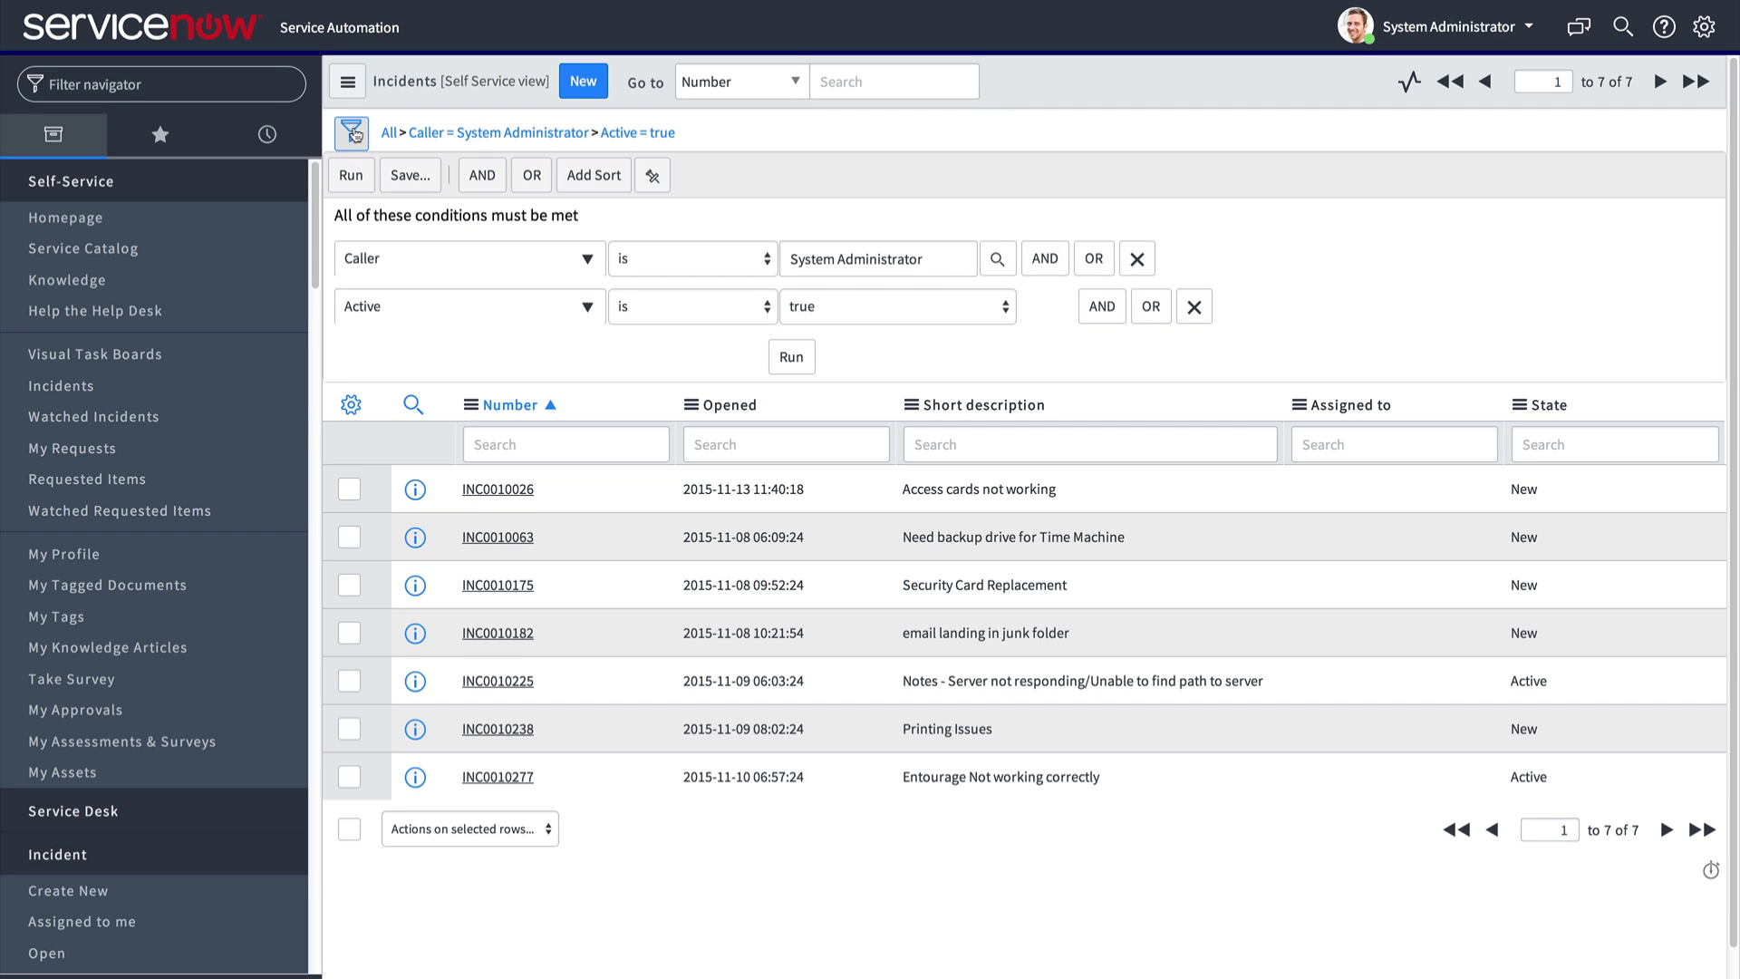
{"action": "left_click", "coordinate": [1138, 258]}
{"action": "left_click", "coordinate": [1102, 258]}
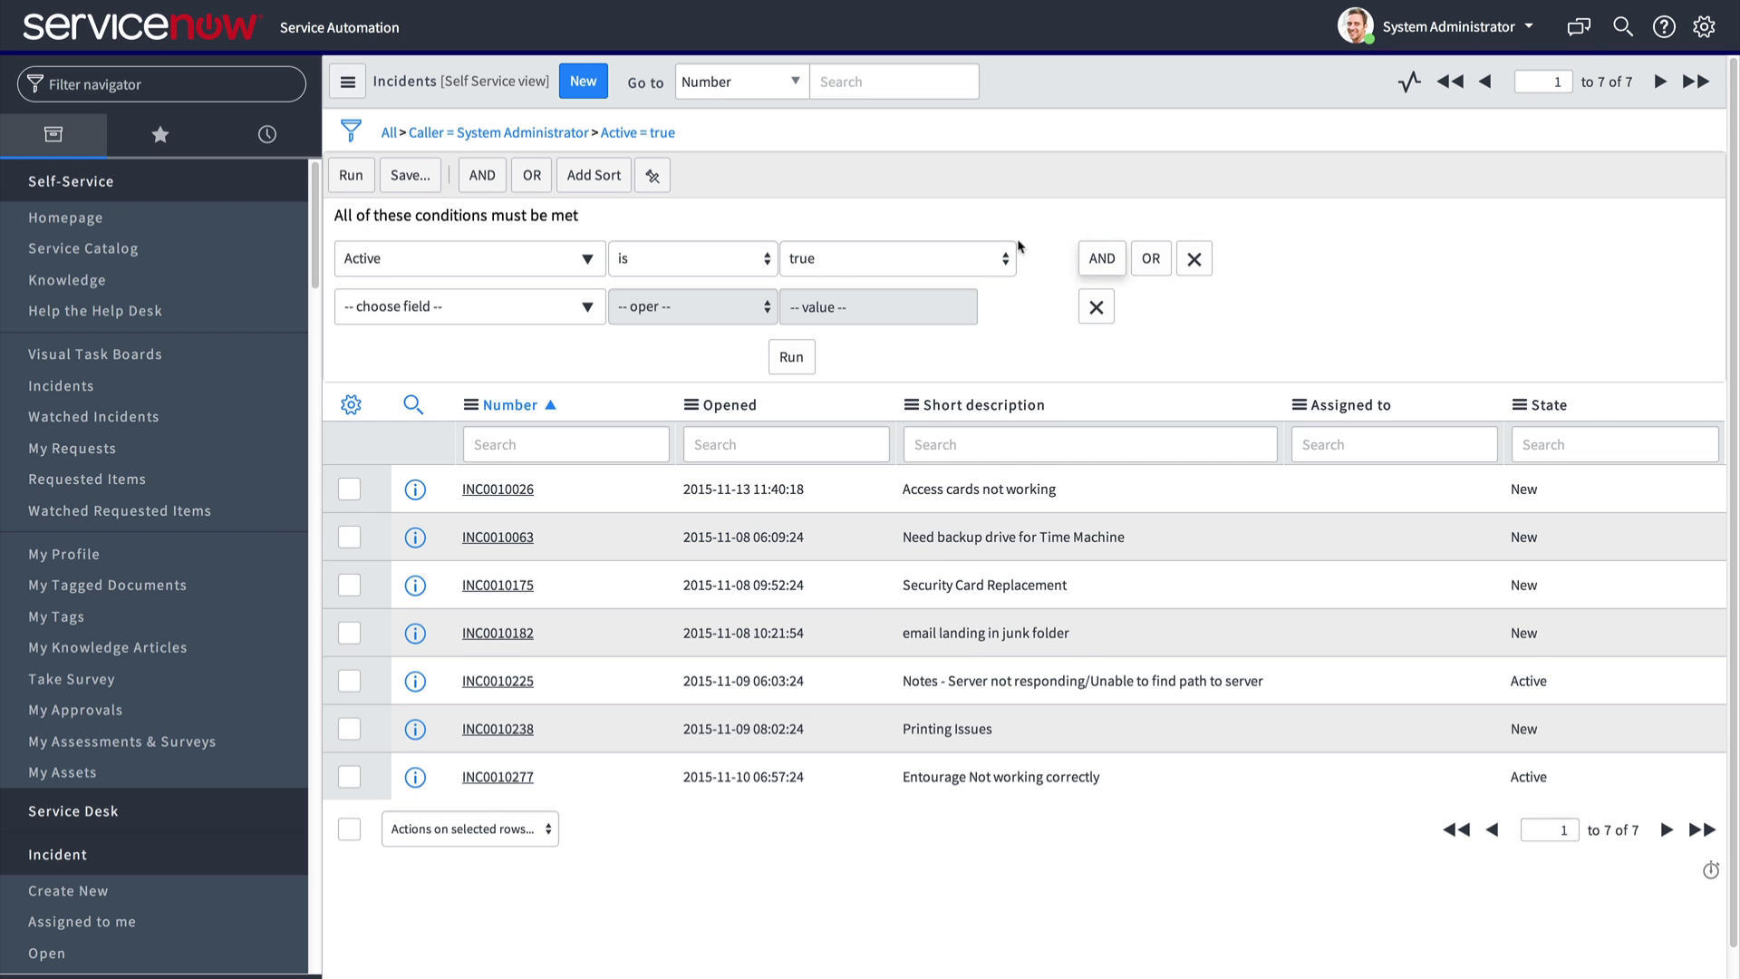
{"action": "left_click", "coordinate": [587, 308]}
{"action": "type", "text": "key"}
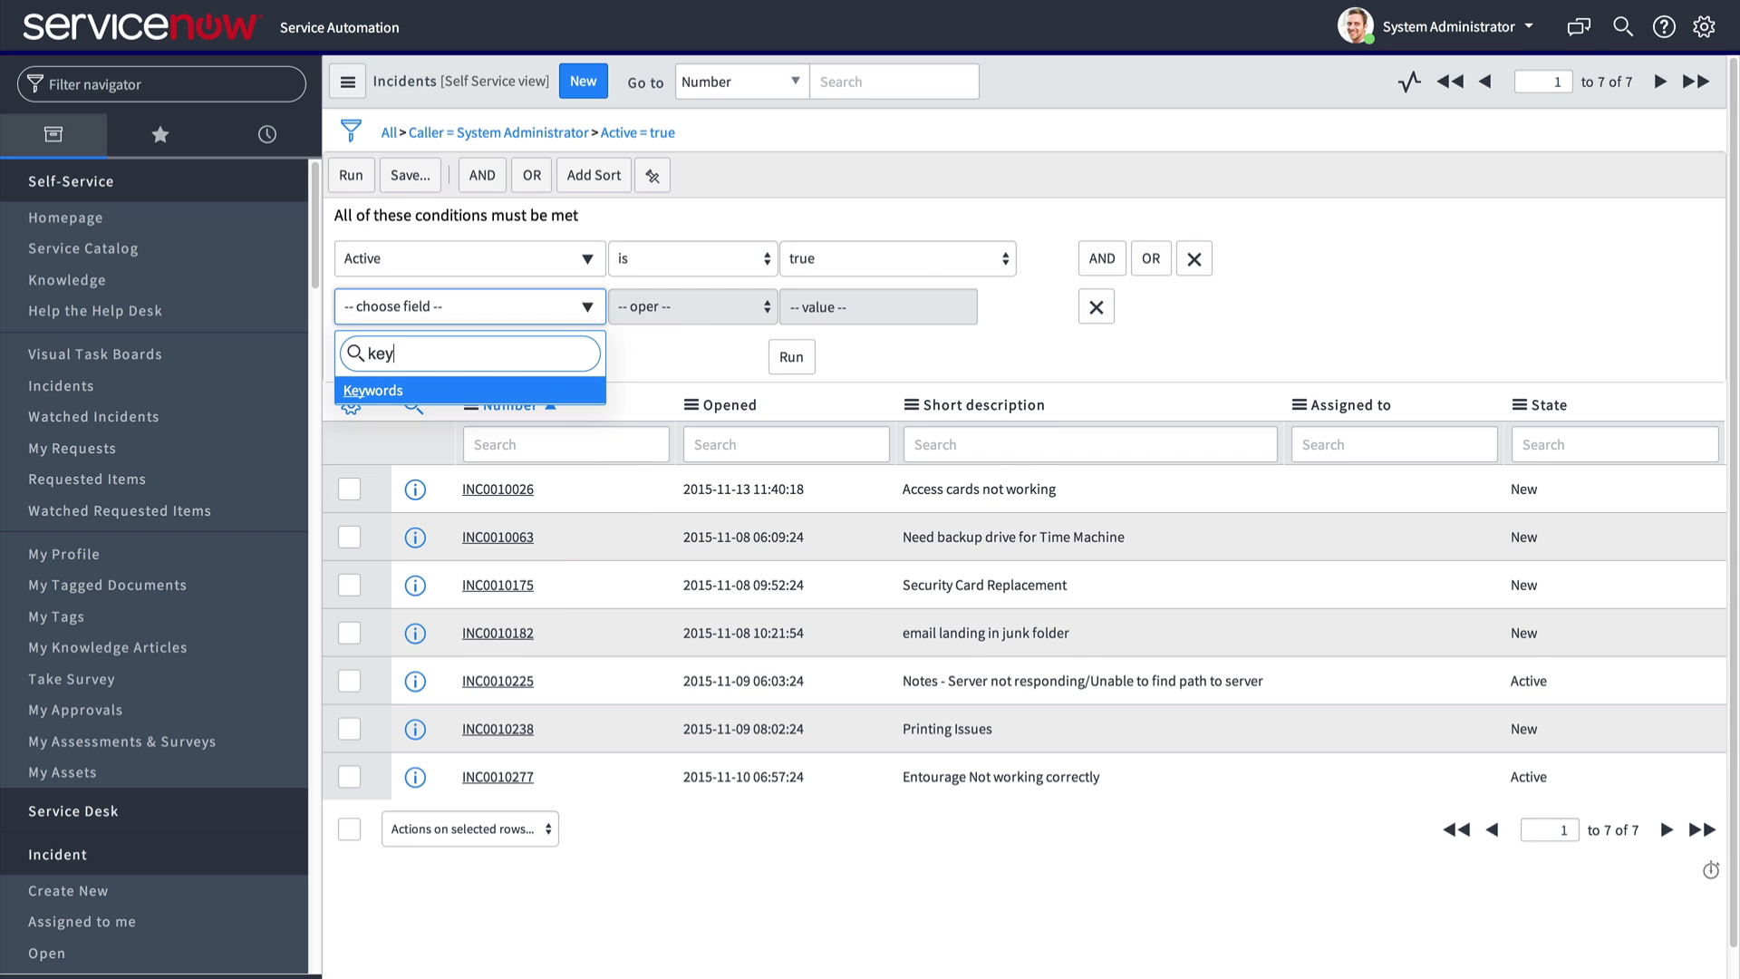
{"action": "left_click", "coordinate": [485, 396]}
{"action": "left_click", "coordinate": [825, 309]}
{"action": "type", "text": "ser"}
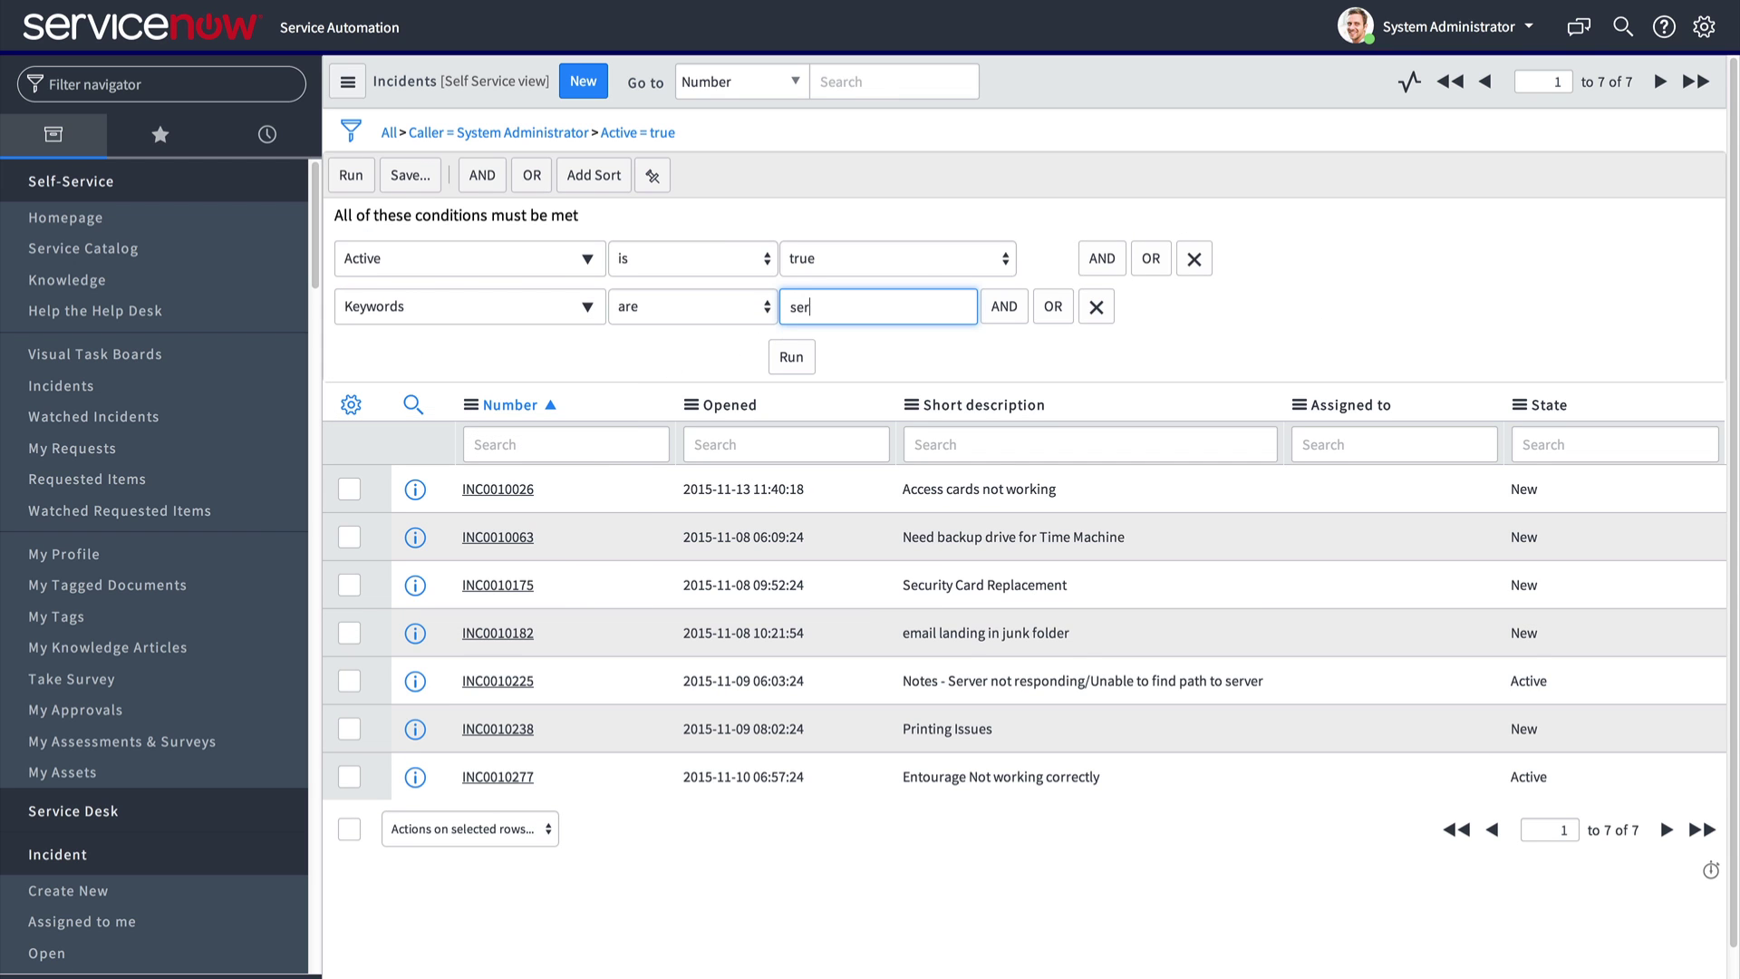
{"action": "type", "text": "ver"}
{"action": "left_click", "coordinate": [791, 356]}
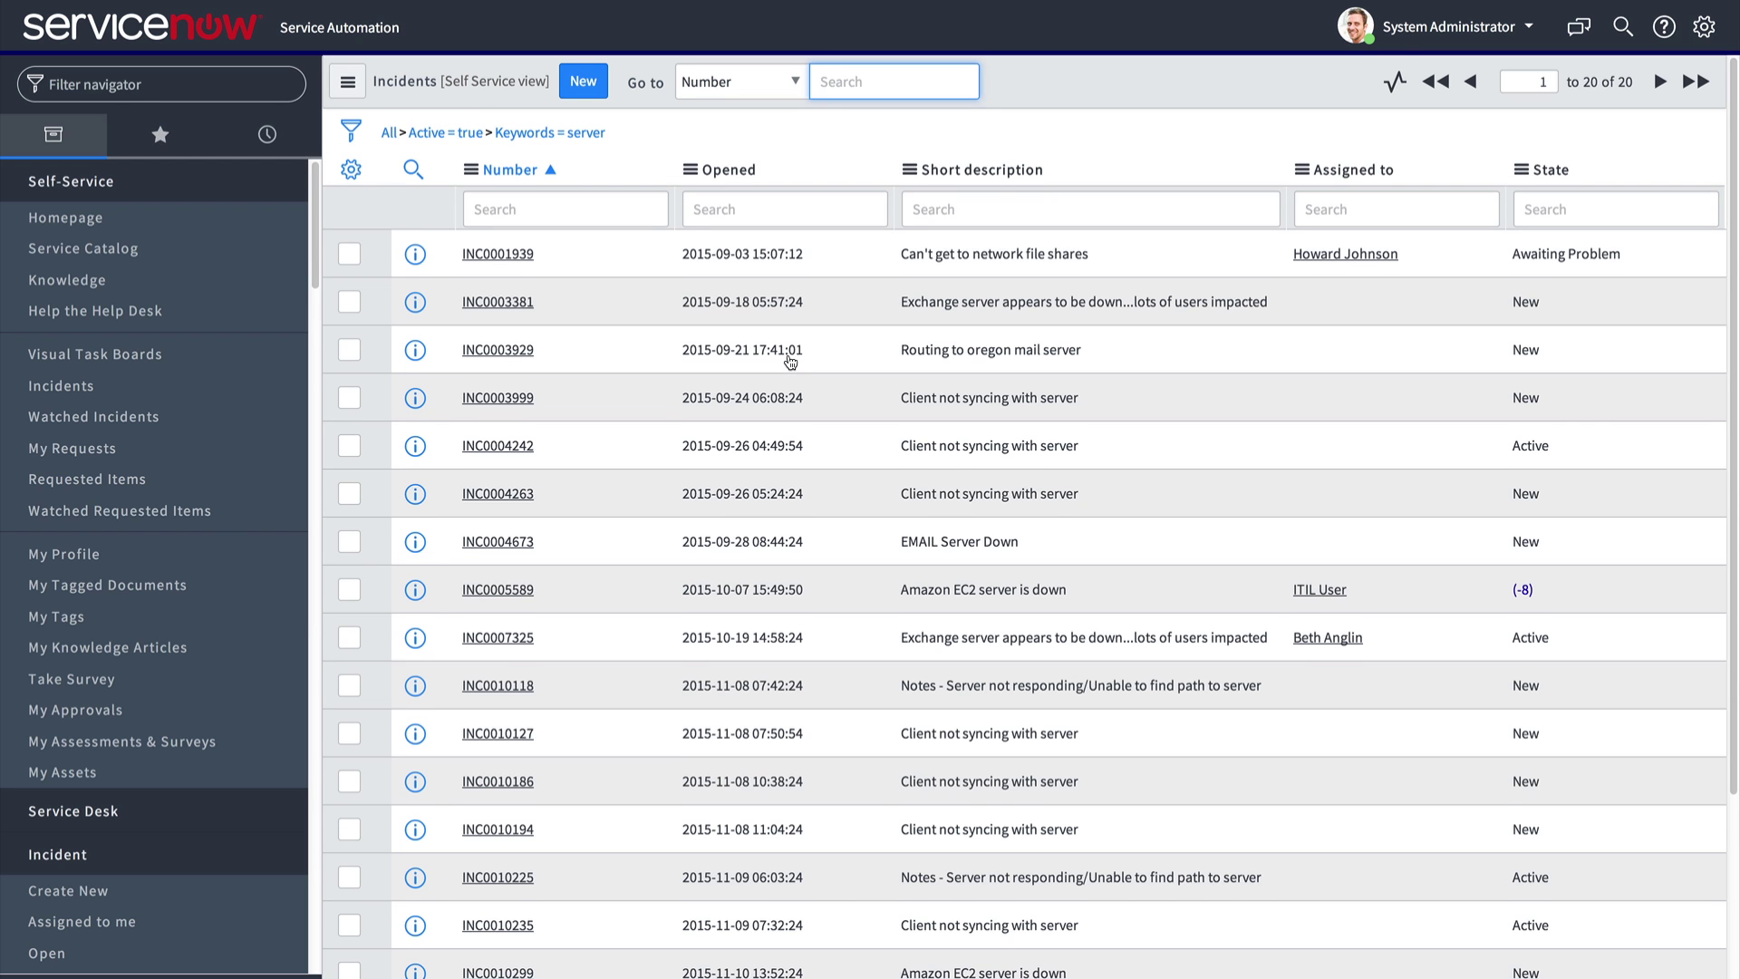
Step: Show the incidents as a task board from the State column with a light-blue background
{"action": "left_click", "coordinate": [1531, 171]}
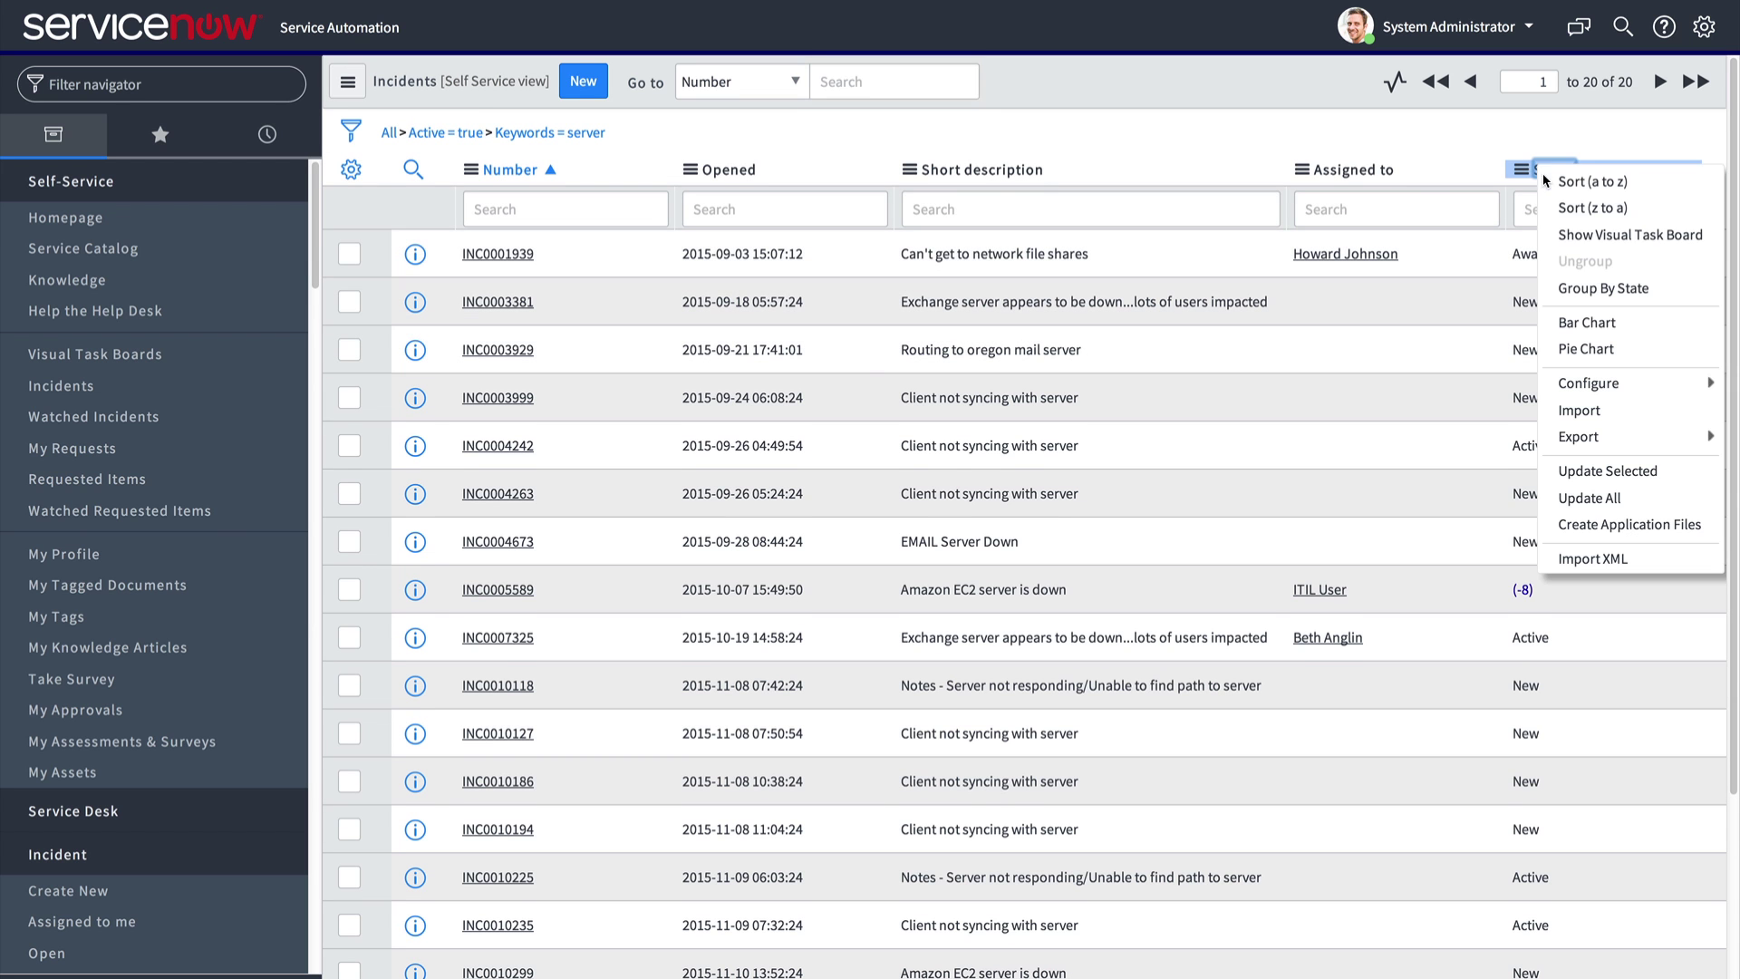
{"action": "left_click", "coordinate": [1578, 237]}
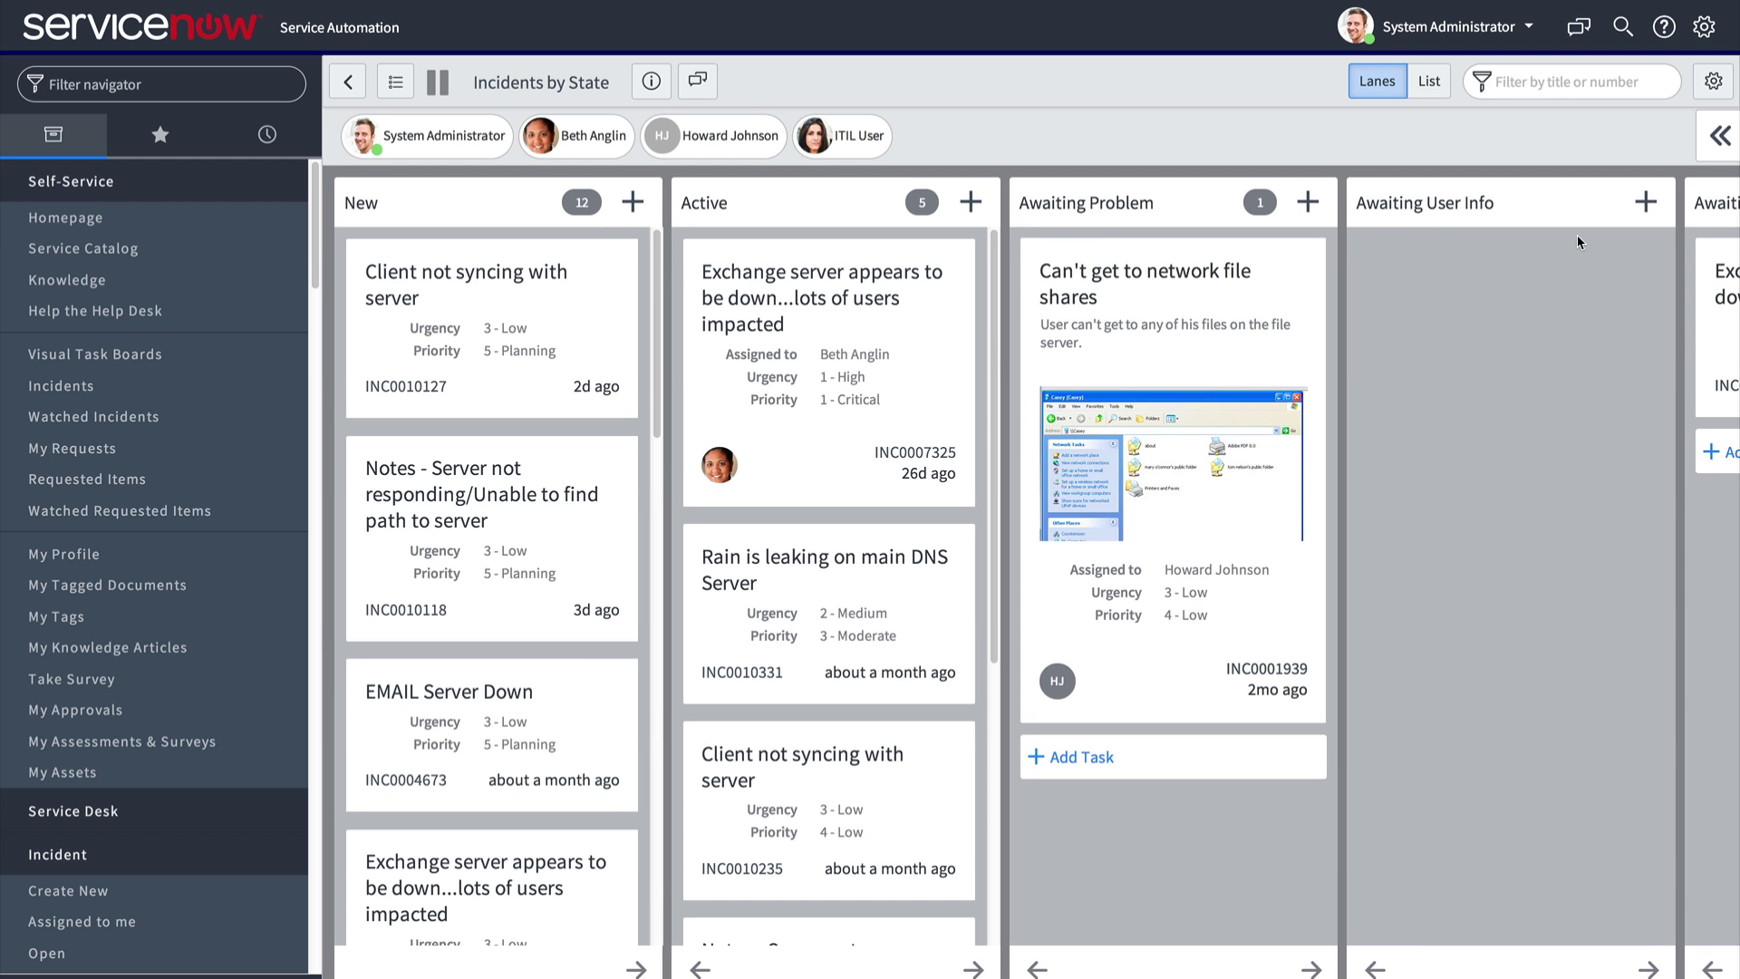
{"action": "left_click", "coordinate": [1714, 81]}
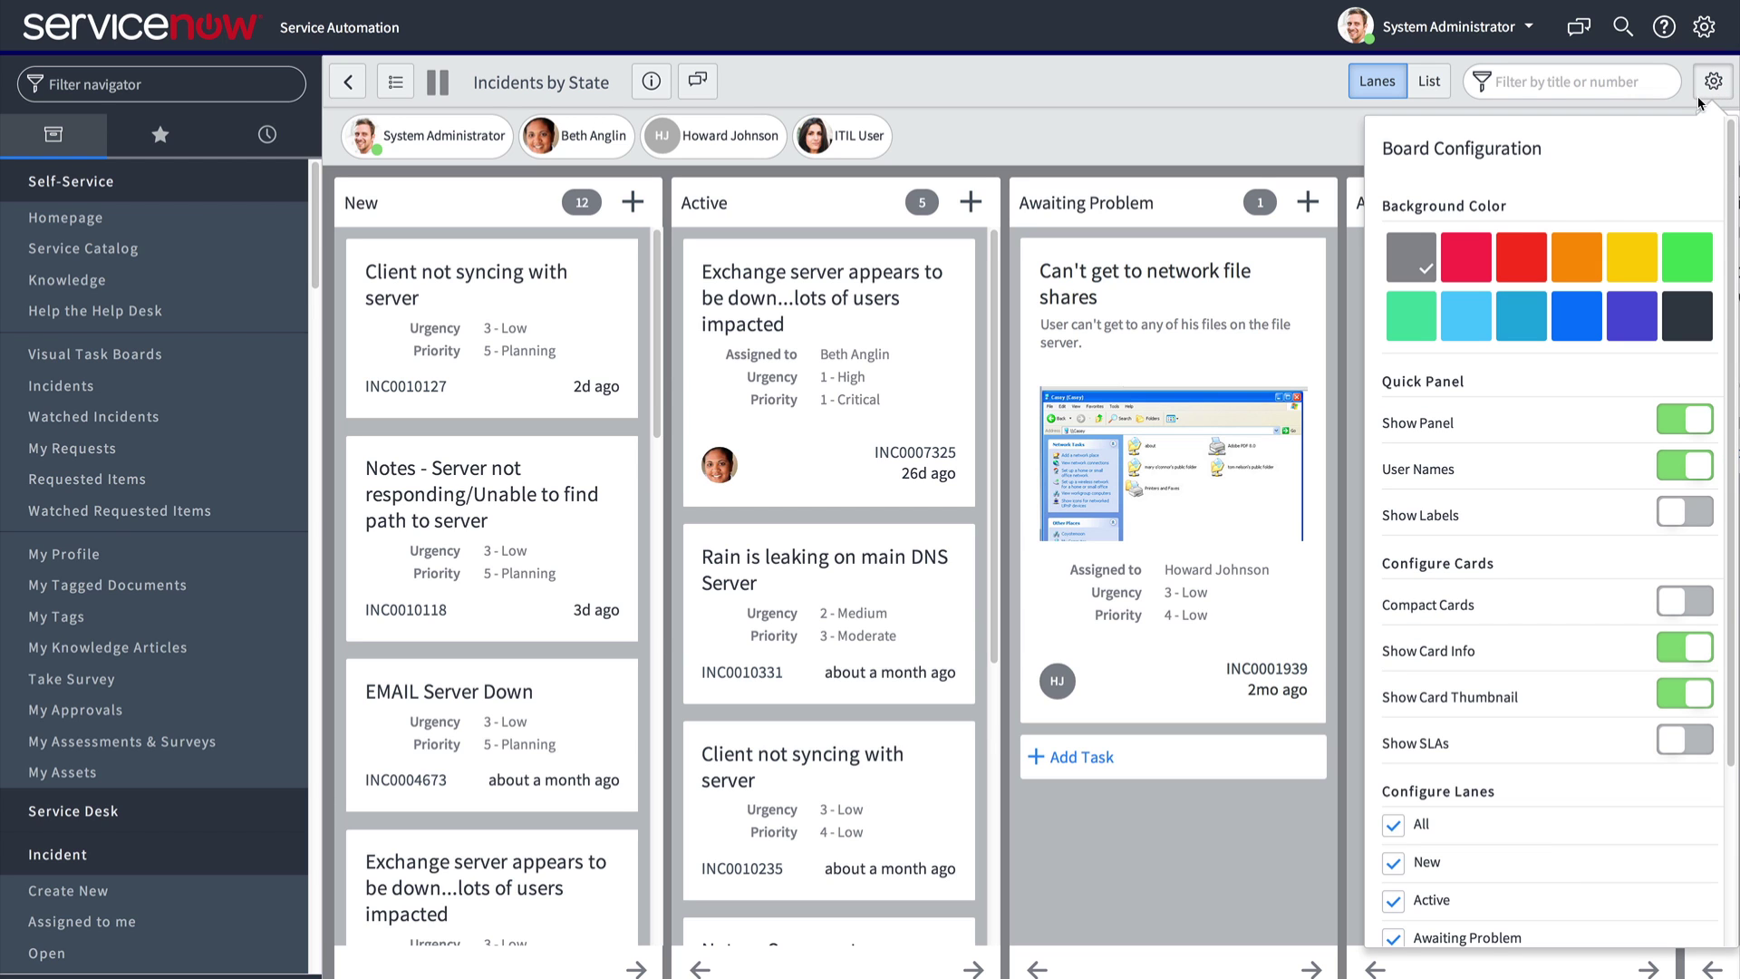
{"action": "left_click", "coordinate": [1511, 246]}
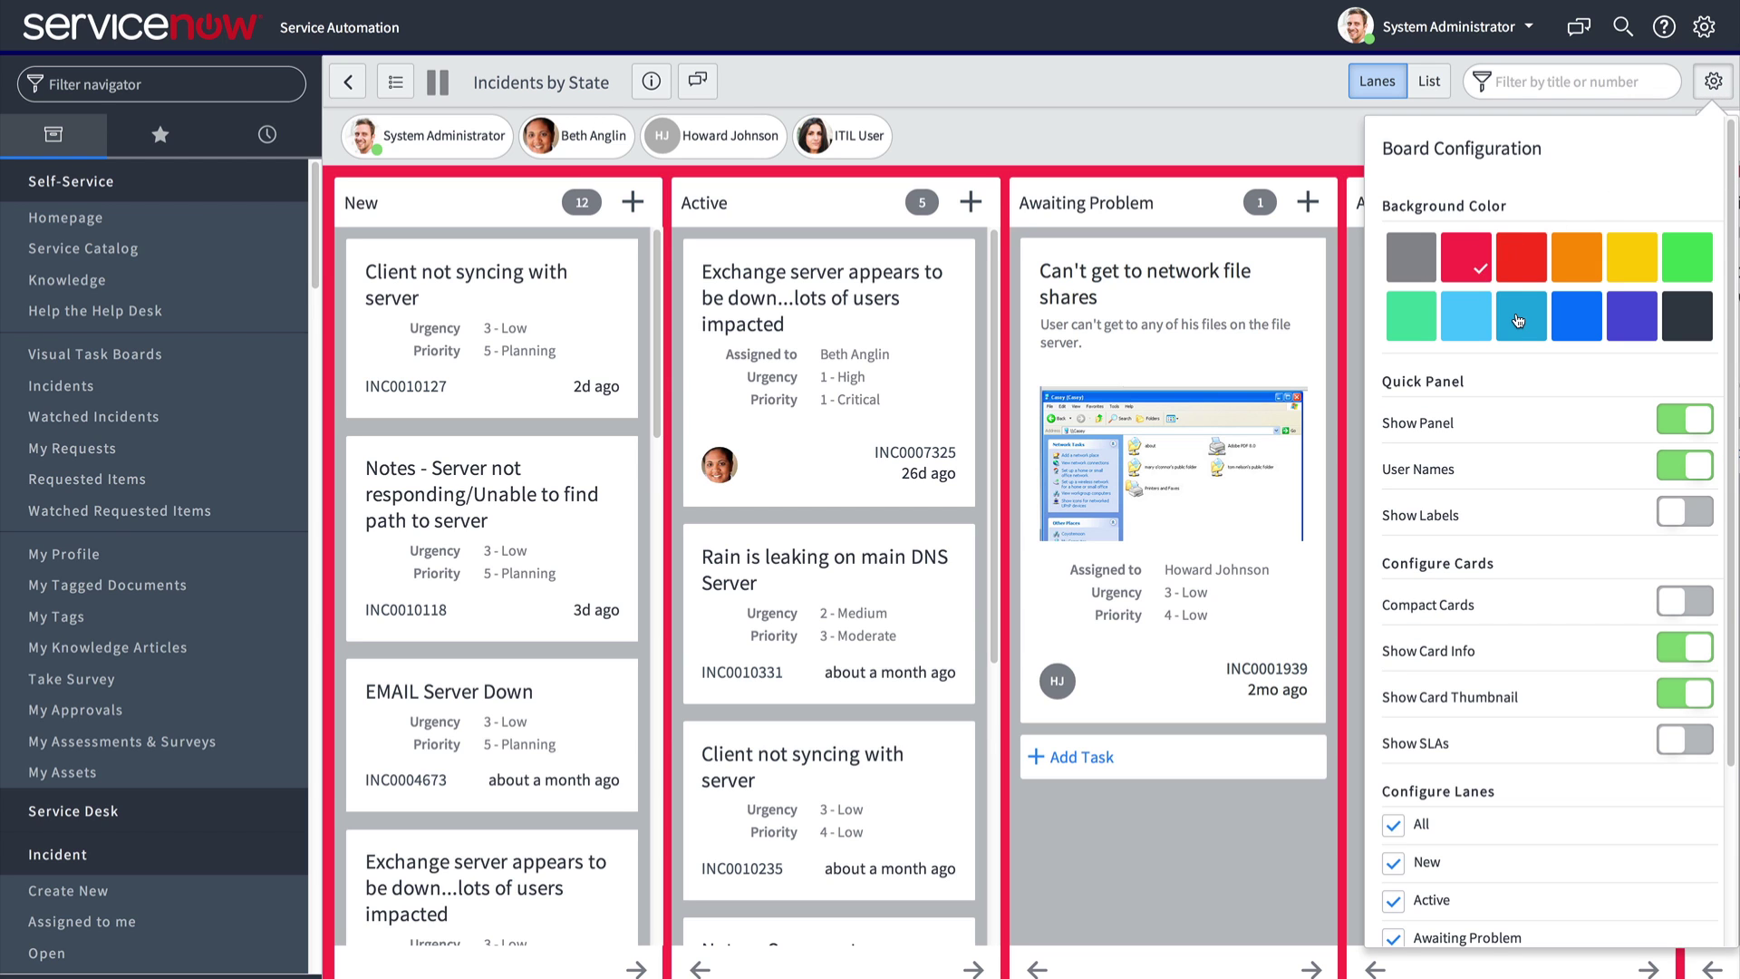
{"action": "left_click", "coordinate": [1519, 319]}
{"action": "left_click", "coordinate": [1475, 325]}
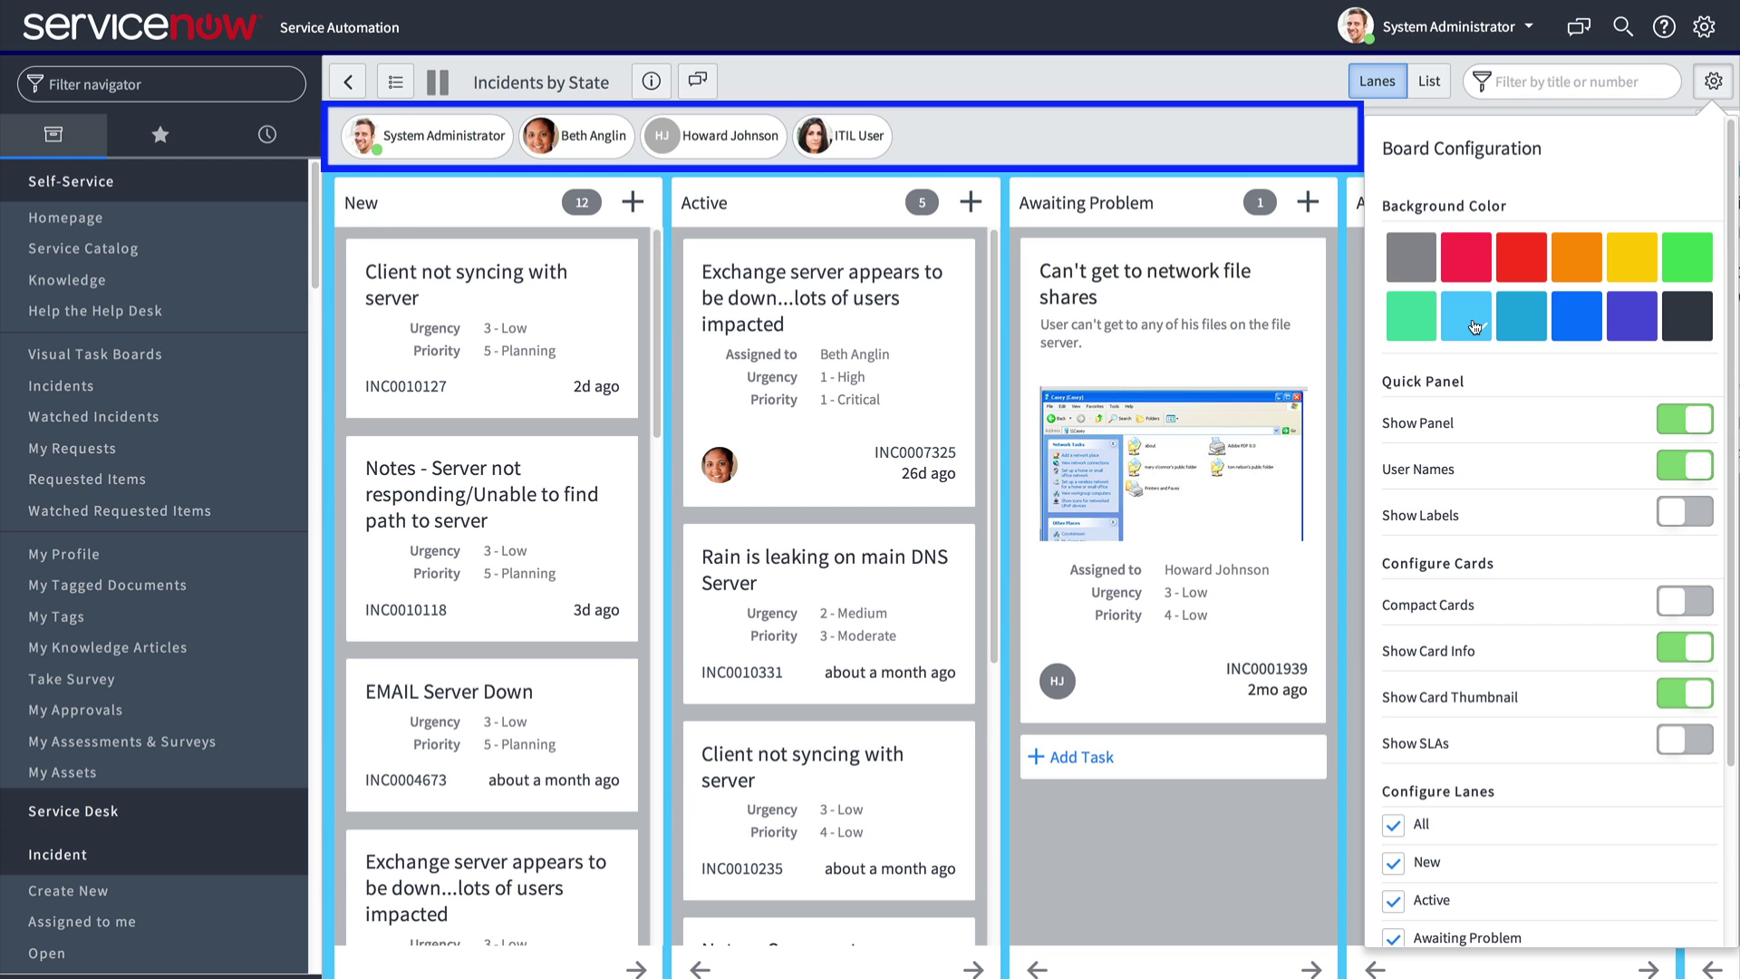
Step: Keep user names, the quick panel, and board labels with their names shown
{"action": "left_click", "coordinate": [1693, 465]}
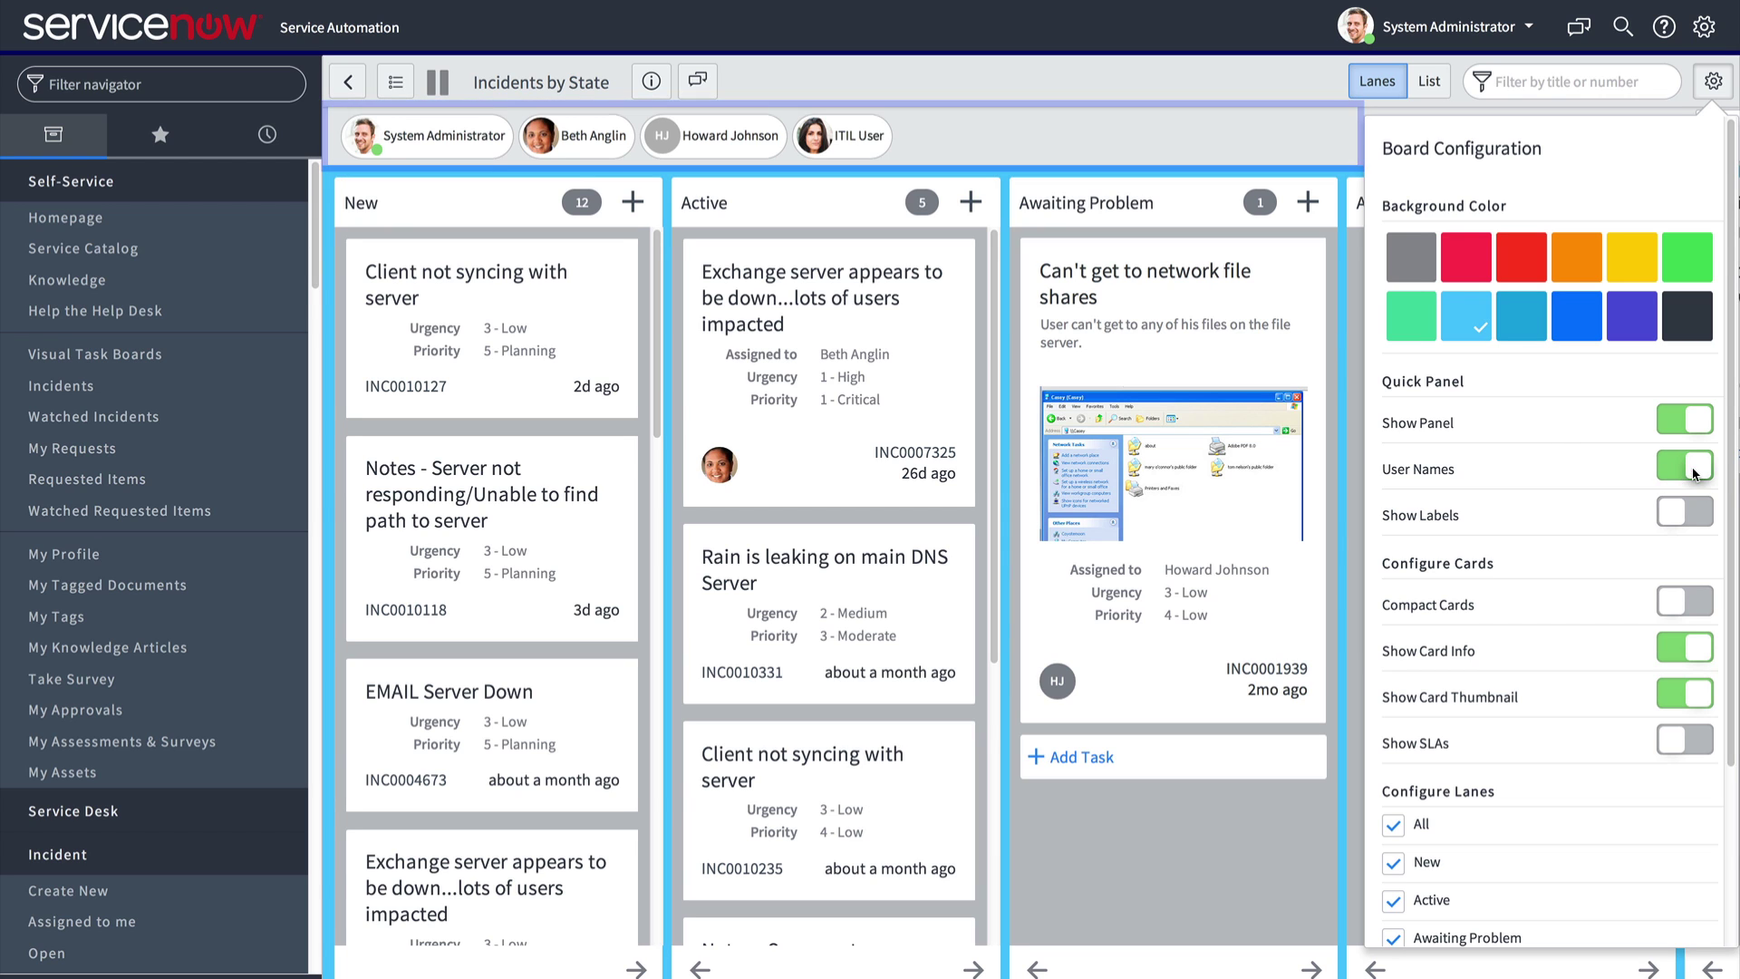
{"action": "left_click", "coordinate": [1693, 466]}
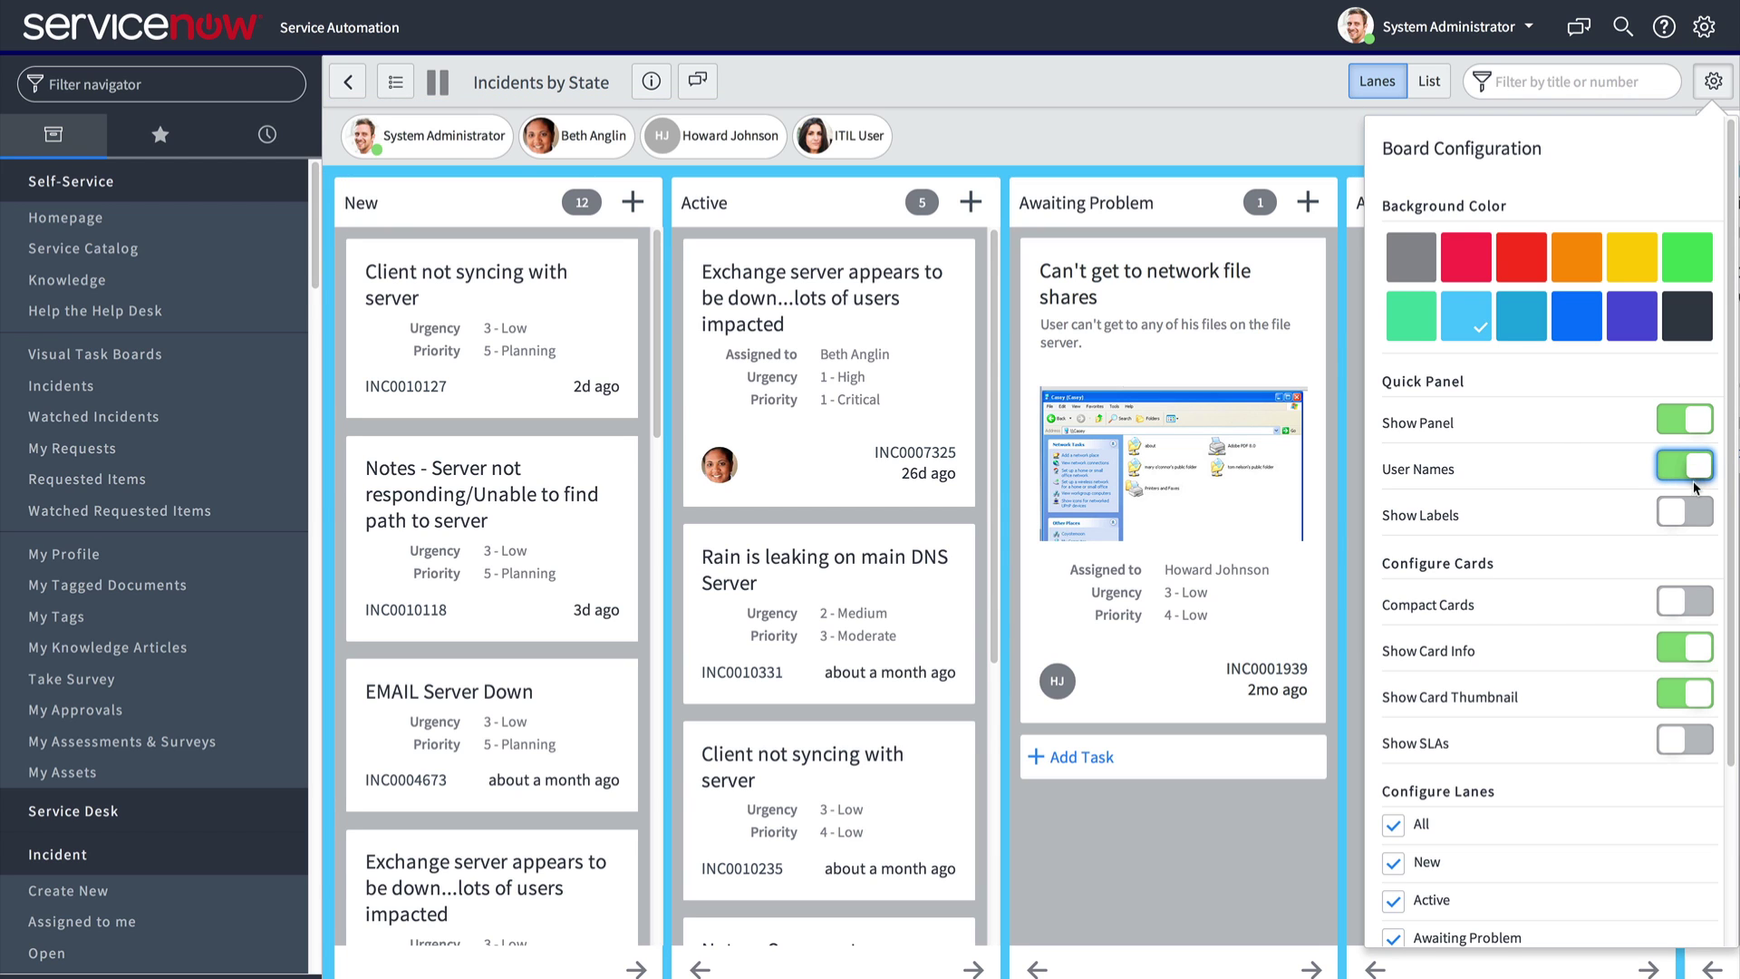
{"action": "left_click", "coordinate": [1700, 519]}
{"action": "left_click", "coordinate": [1697, 510]}
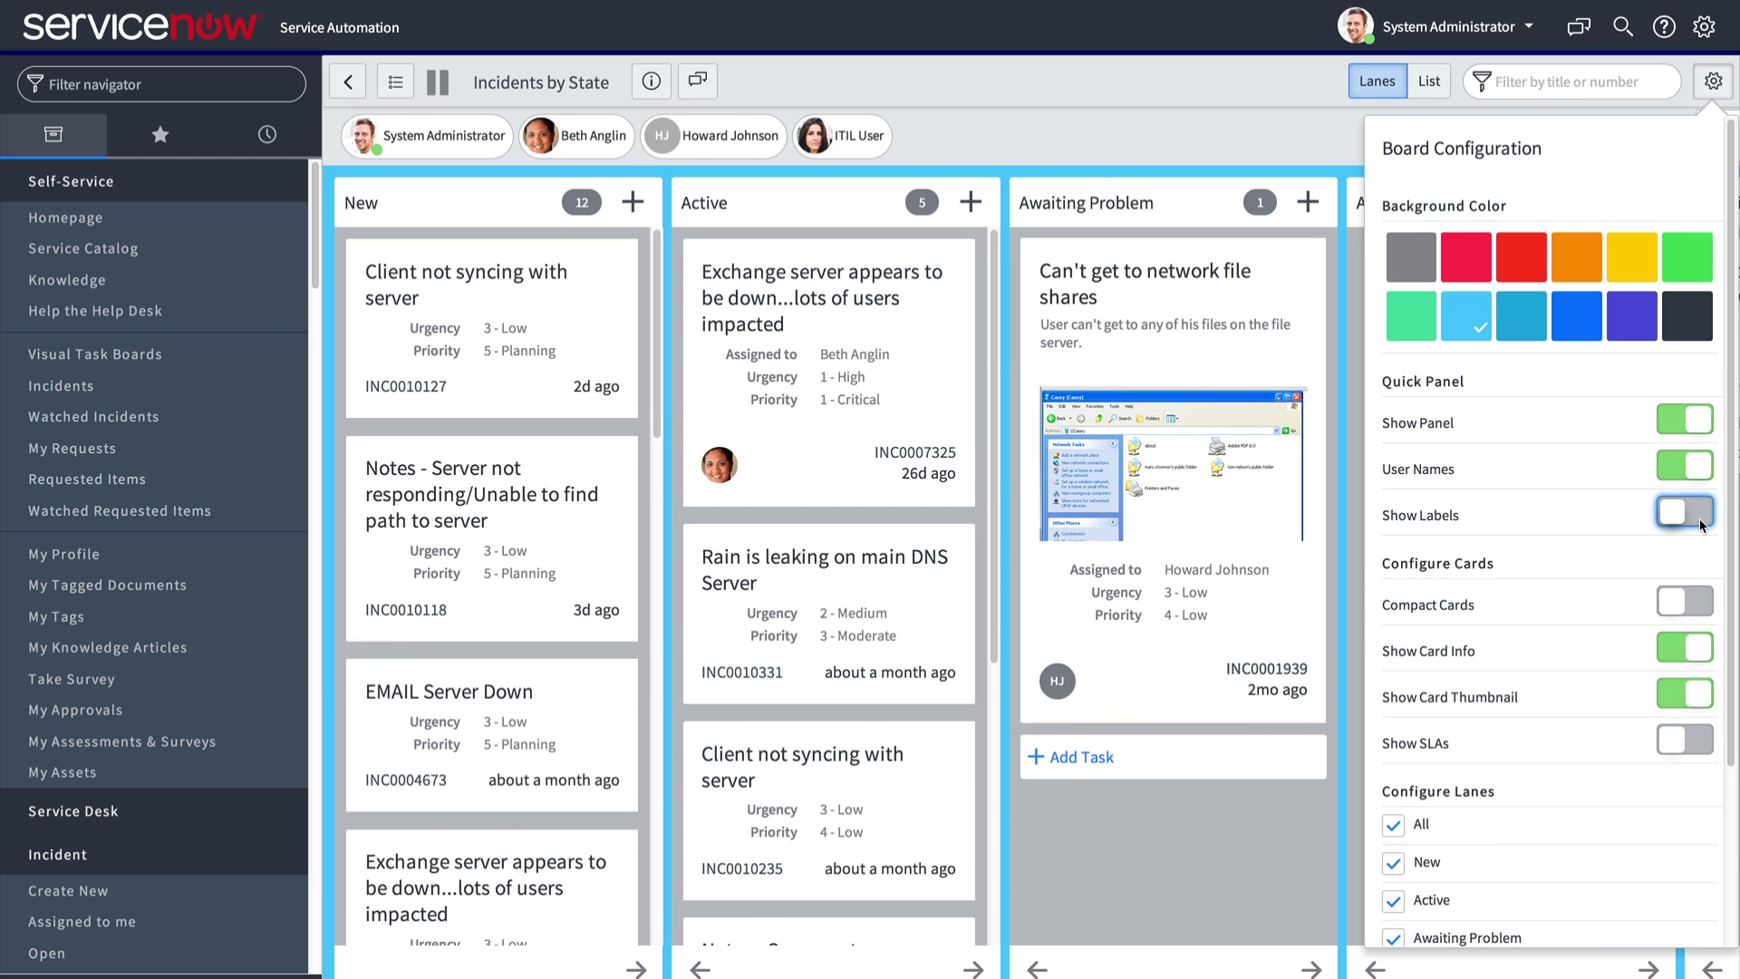
{"action": "left_click", "coordinate": [1698, 509]}
{"action": "left_click", "coordinate": [1699, 564]}
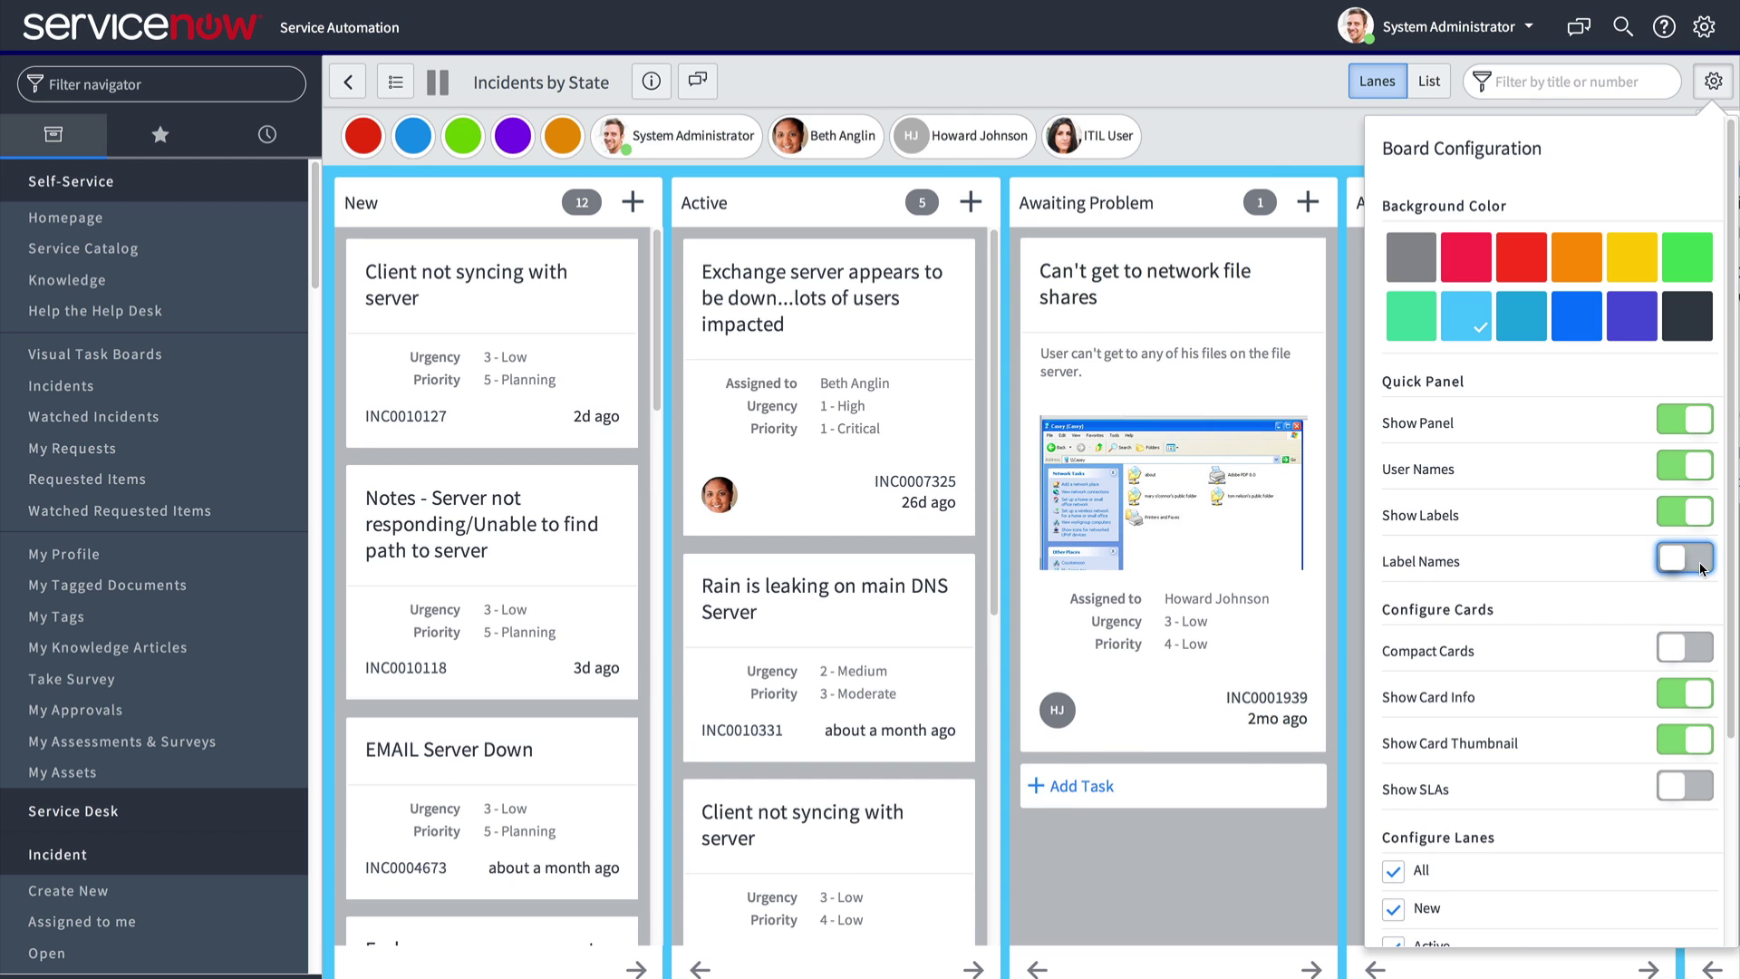
{"action": "left_click", "coordinate": [1700, 565]}
{"action": "left_click", "coordinate": [1695, 419]}
{"action": "left_click", "coordinate": [1694, 419]}
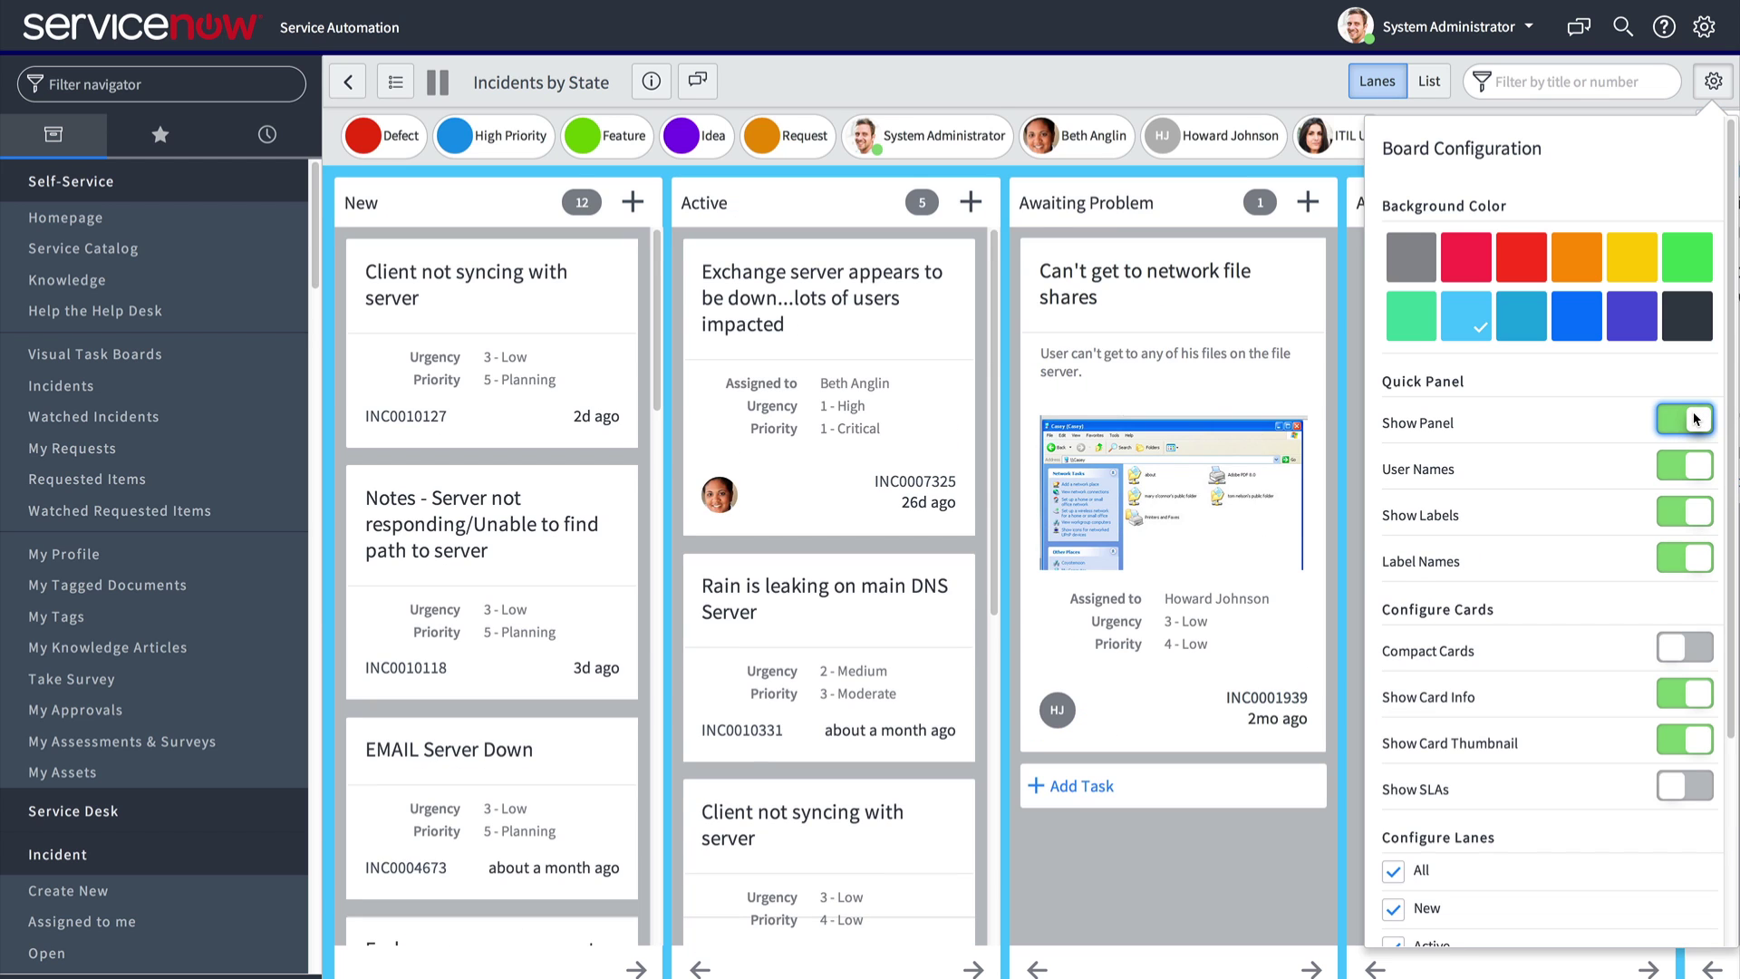
Step: Keep full-size cards with thumbnails, but hide urgency and priority details
{"action": "left_click", "coordinate": [1688, 649]}
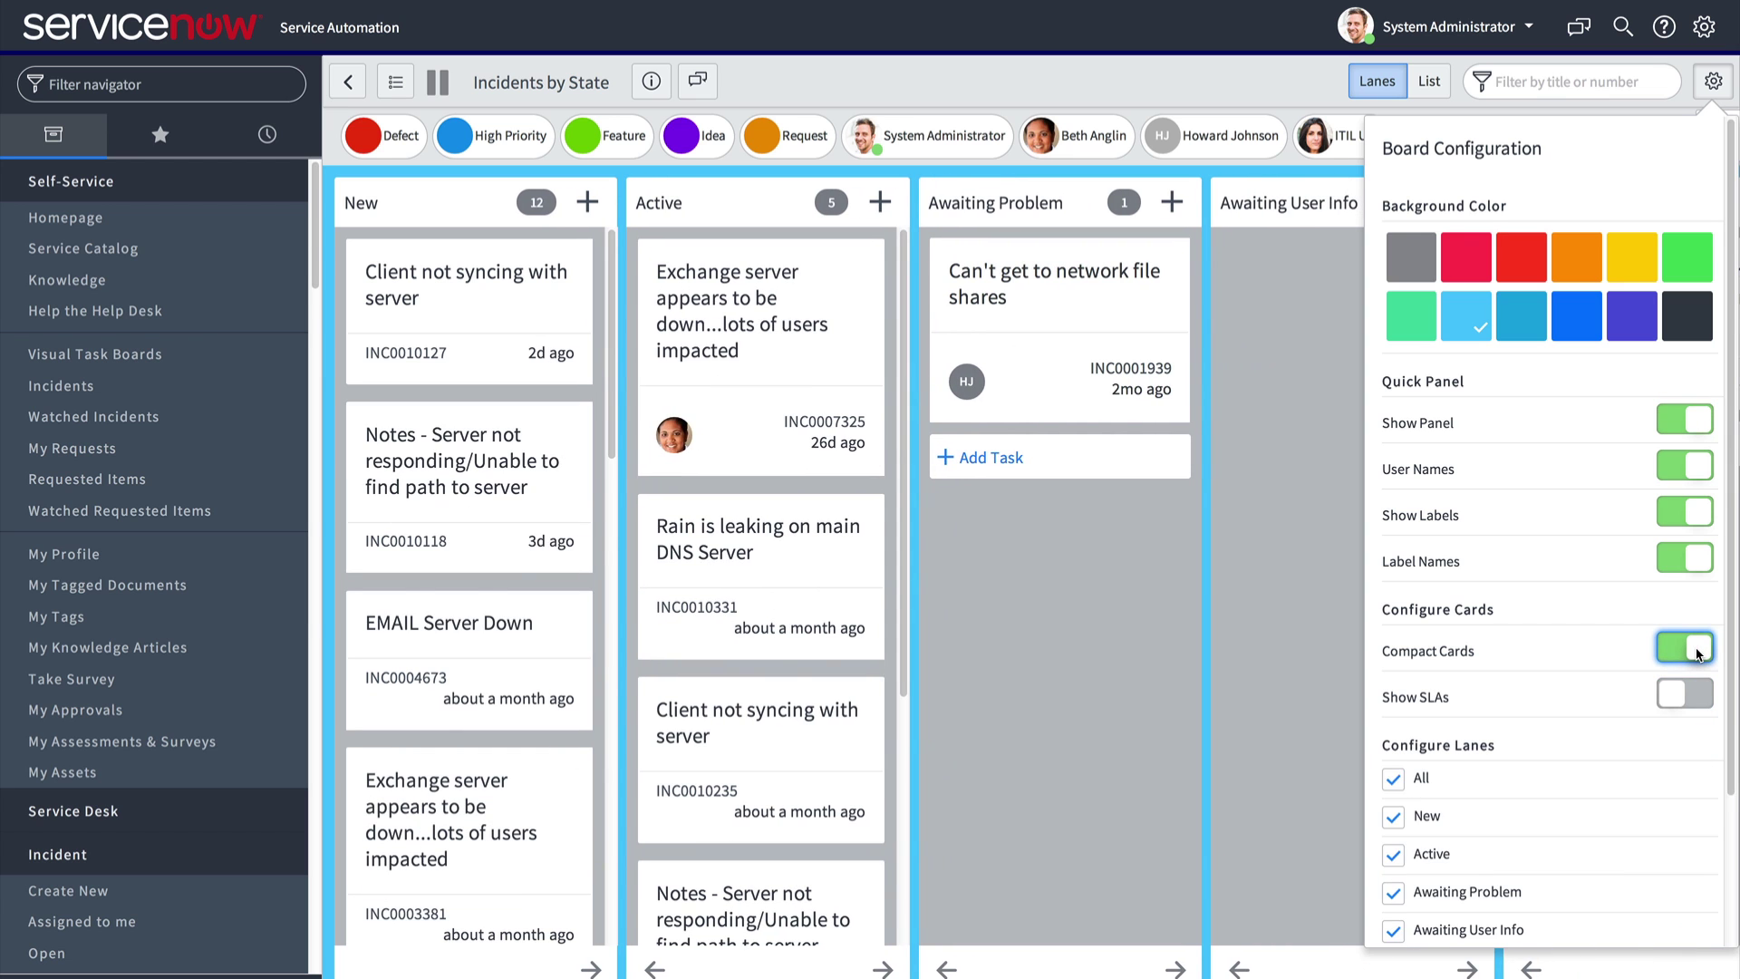
{"action": "left_click", "coordinate": [1698, 651]}
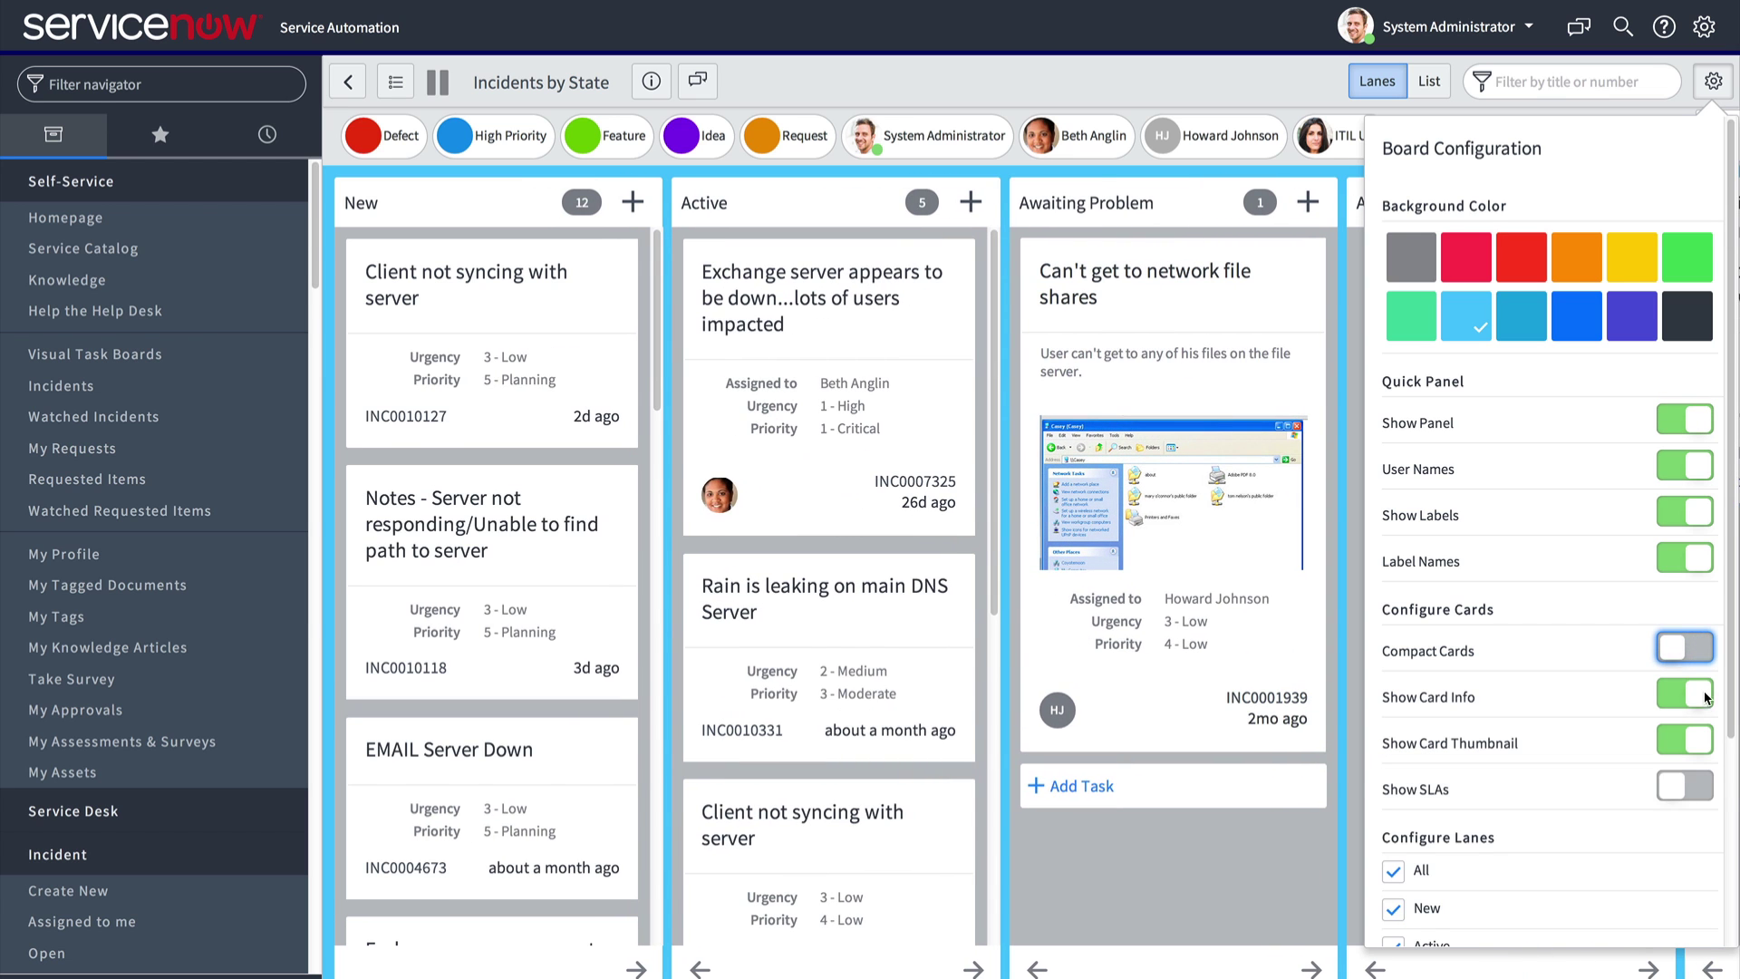
{"action": "left_click", "coordinate": [1700, 697]}
{"action": "left_click", "coordinate": [1697, 741]}
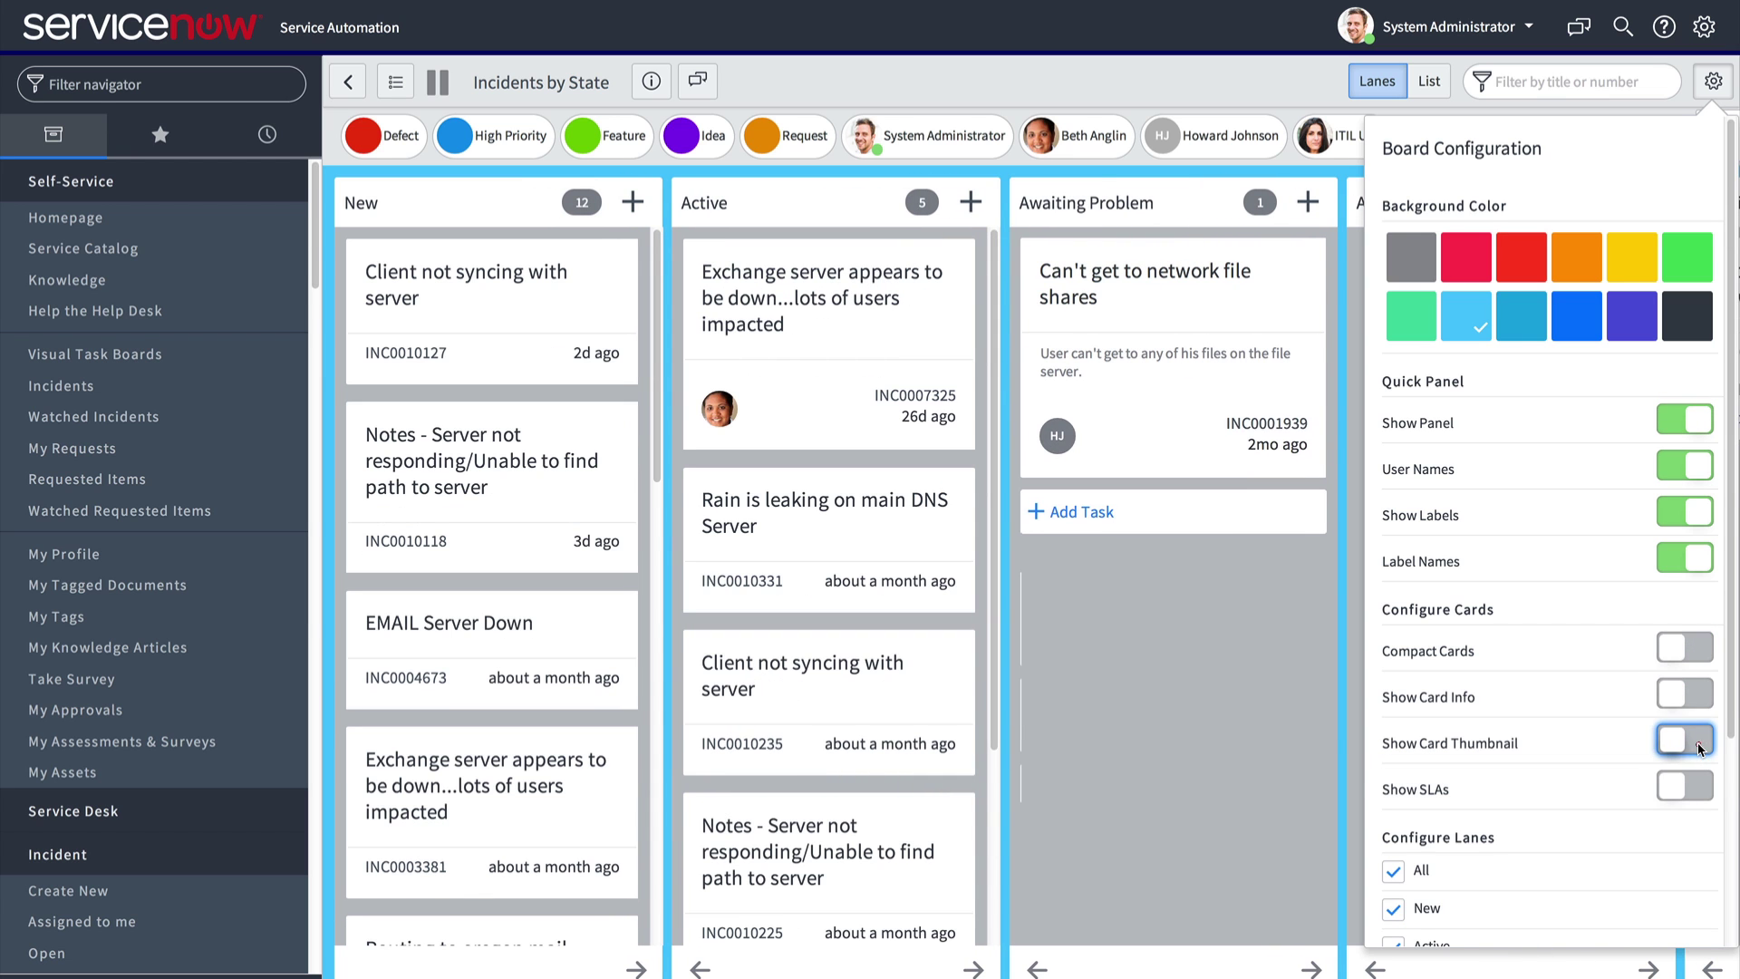
{"action": "left_click", "coordinate": [1697, 743]}
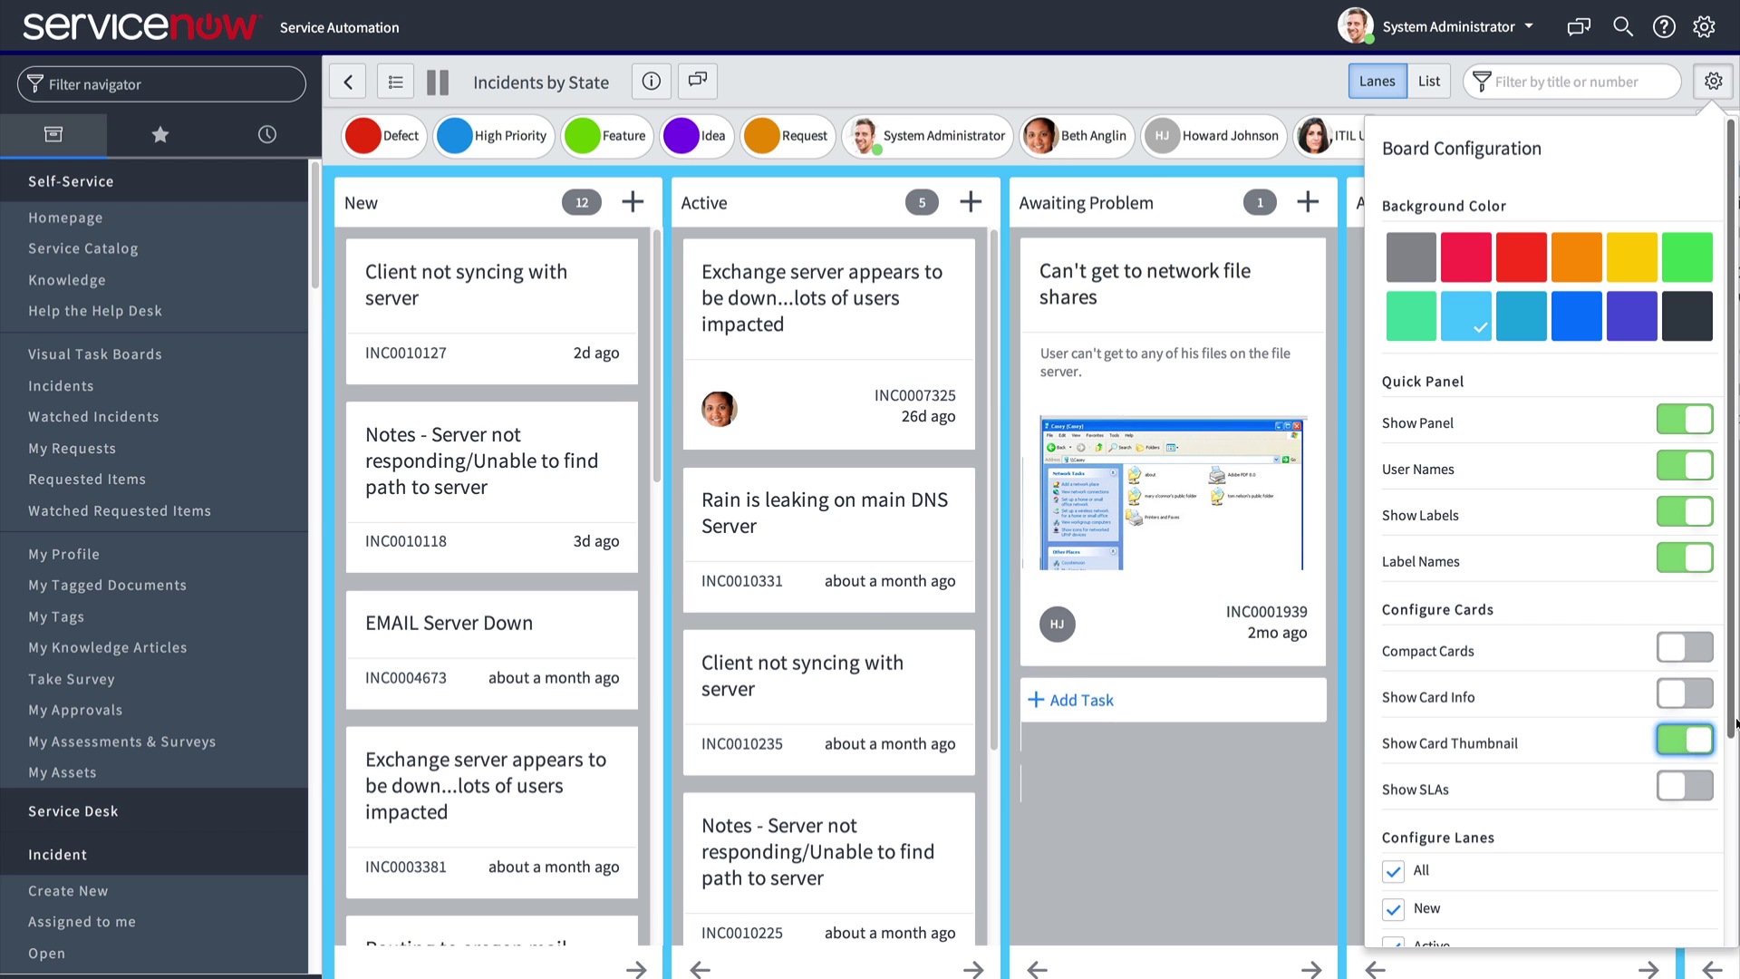
Step: Keep the Active and Awaiting Problem lanes enabled and close the board configuration
{"action": "scroll", "coordinate": [1694, 739], "scroll_direction": "down", "scroll_amount": 3}
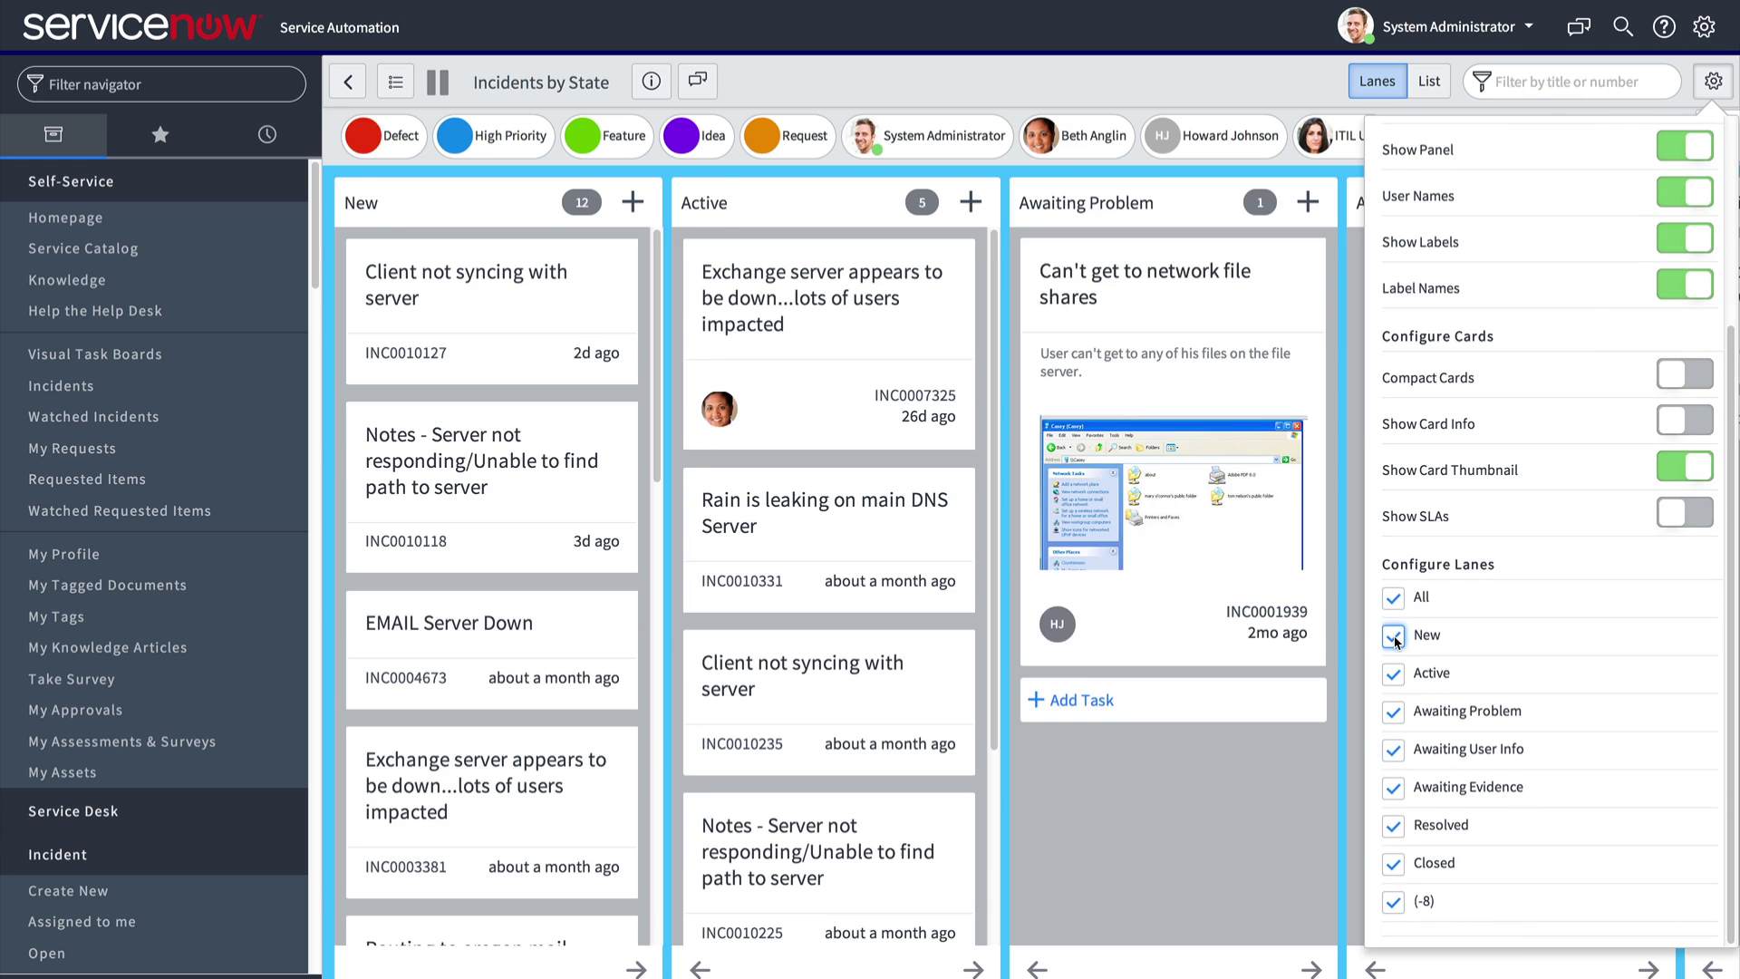
{"action": "left_click", "coordinate": [1393, 671]}
{"action": "left_click", "coordinate": [1393, 713]}
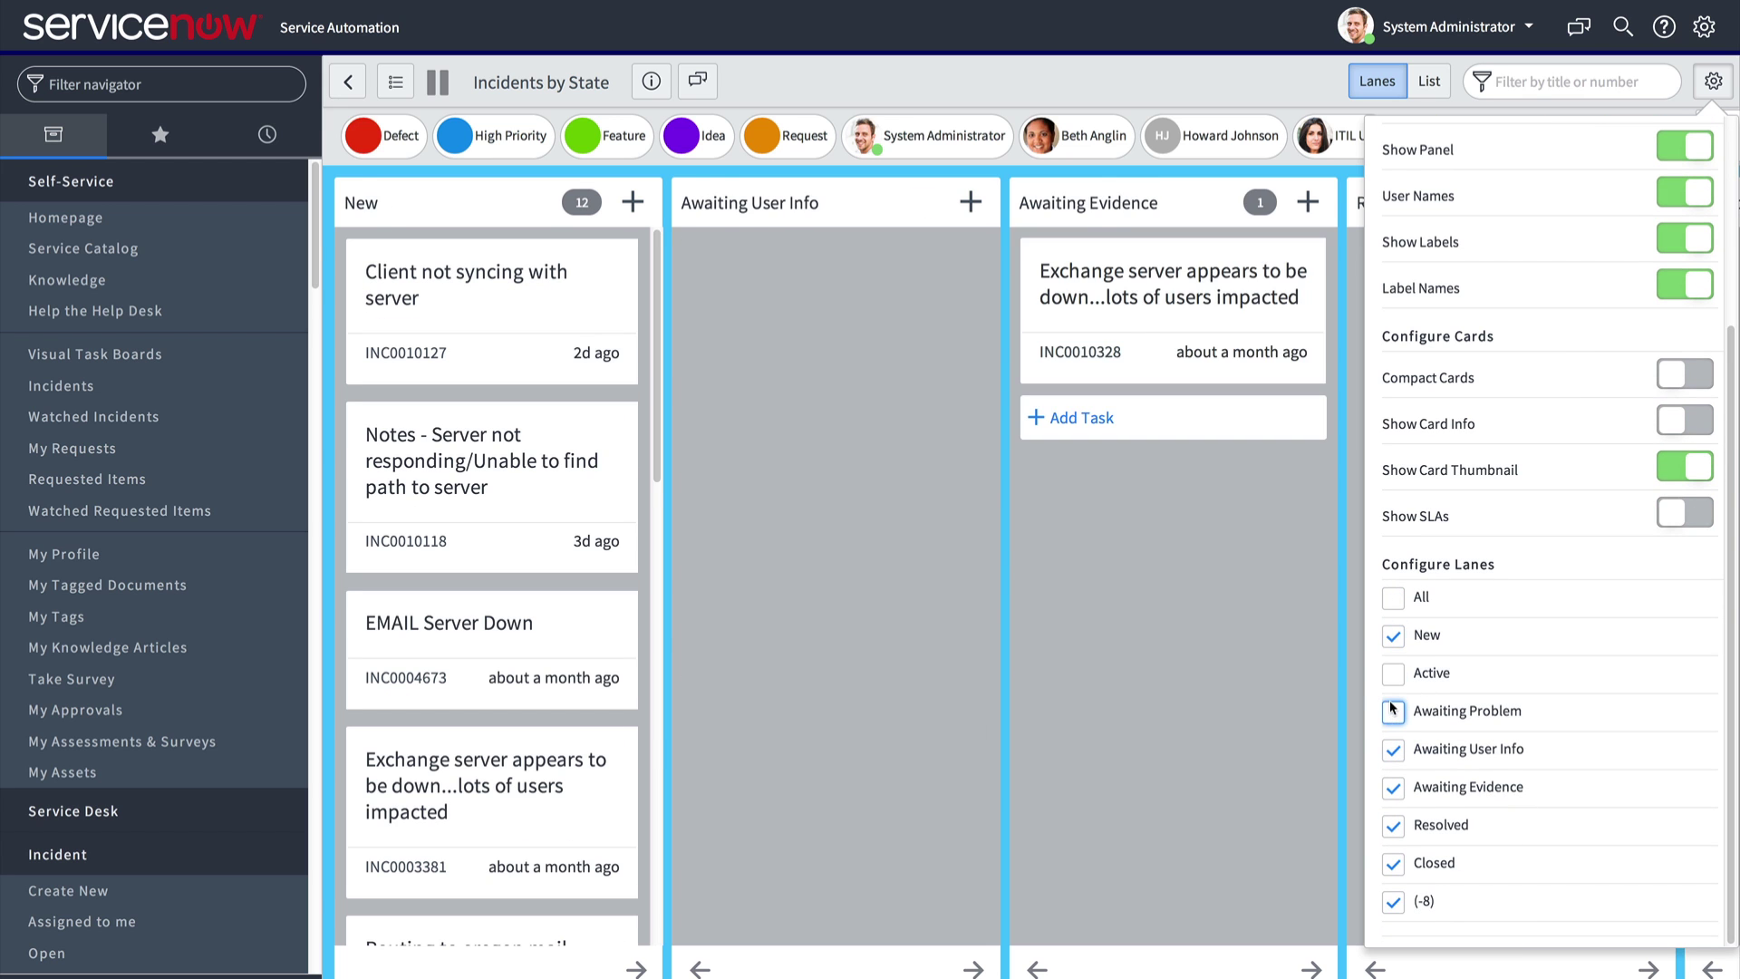
{"action": "left_click", "coordinate": [1392, 711]}
{"action": "left_click", "coordinate": [1394, 672]}
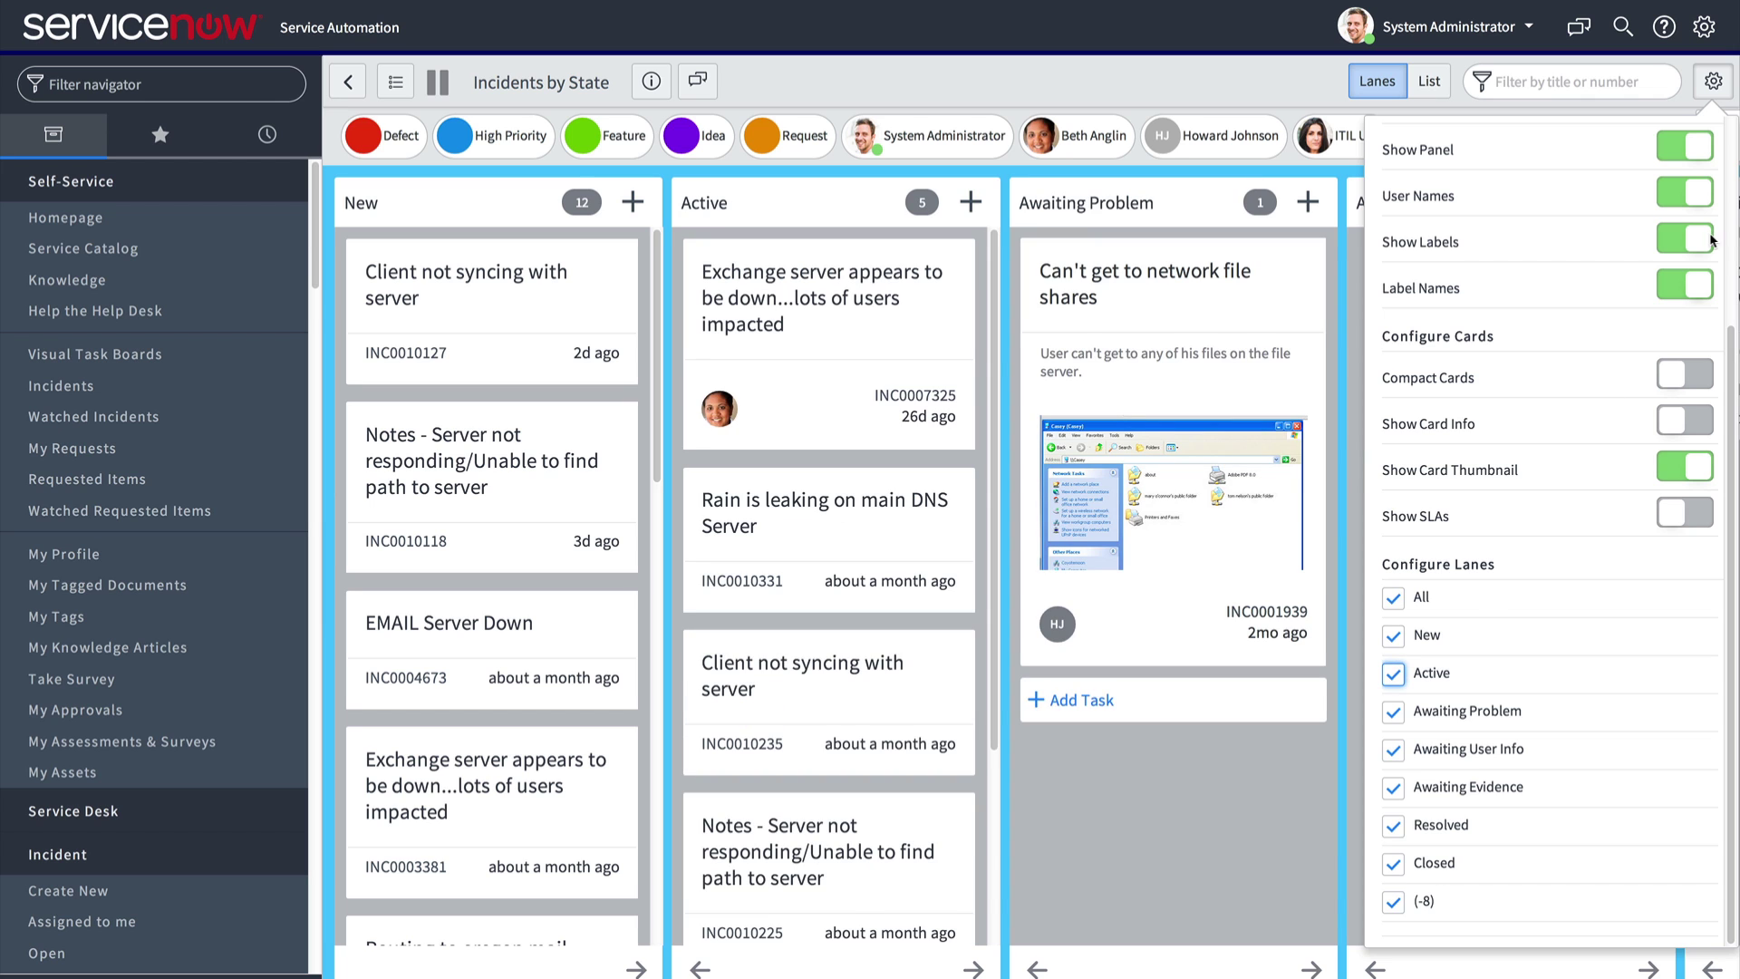
{"action": "left_click", "coordinate": [1715, 86]}
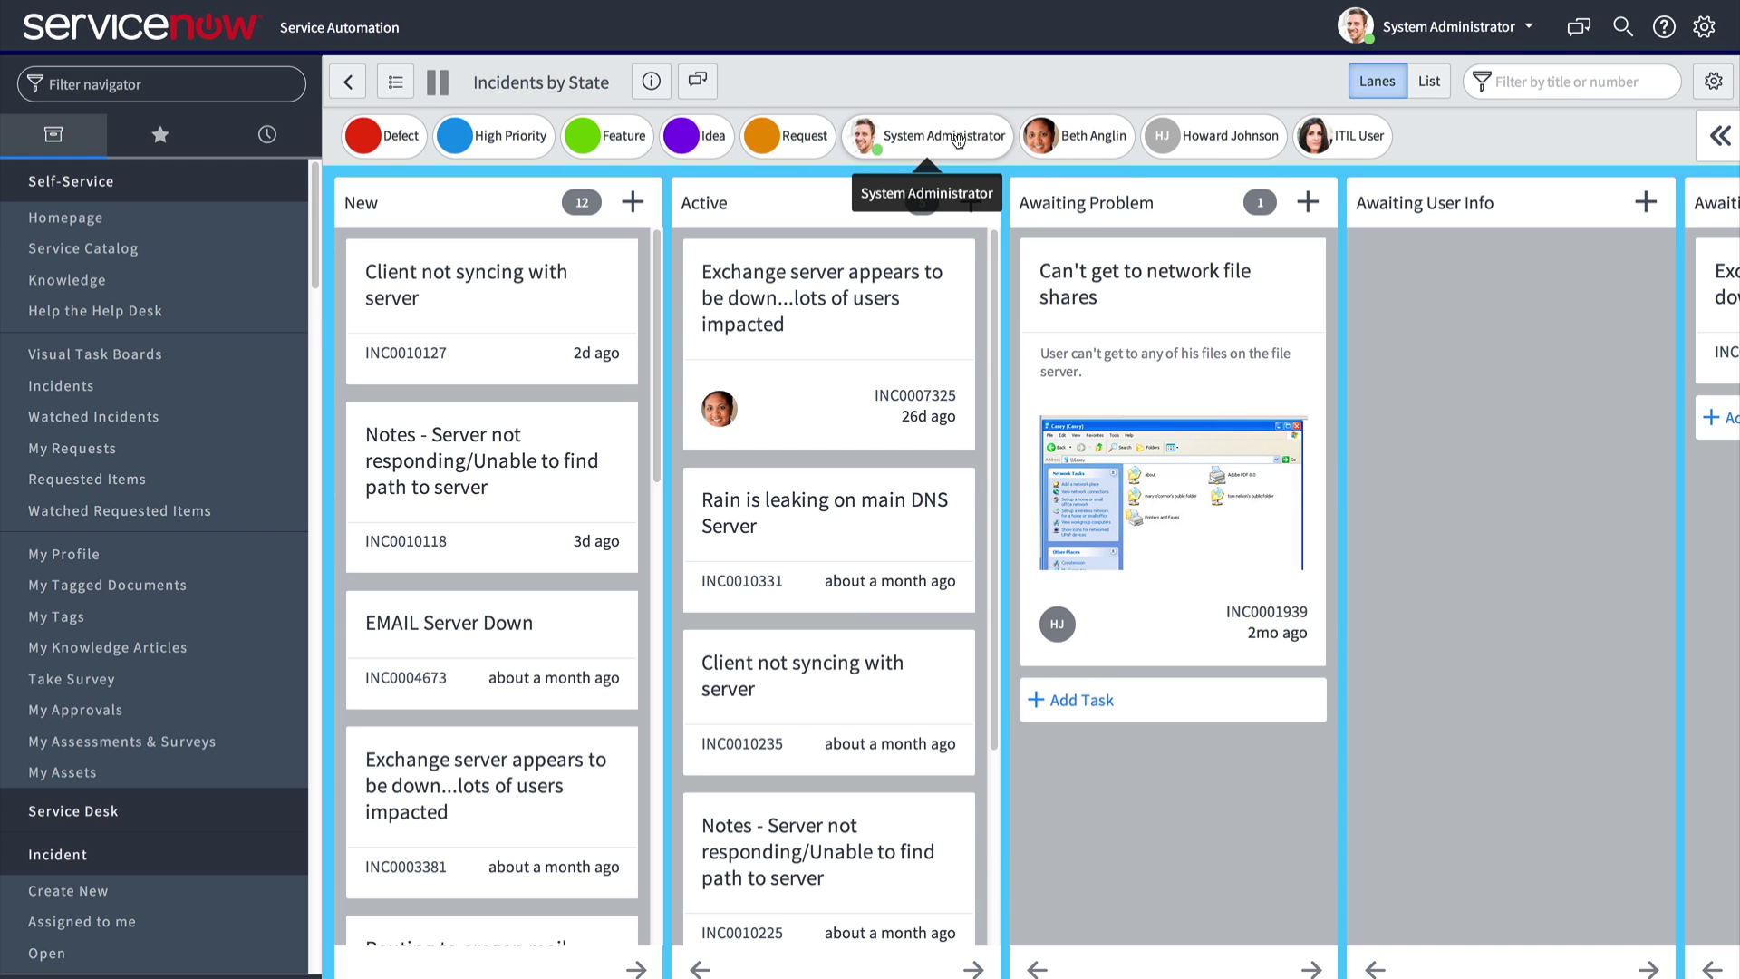
Step: Add two assignees to the board's members in the quick panel
{"action": "left_click", "coordinate": [1716, 137]}
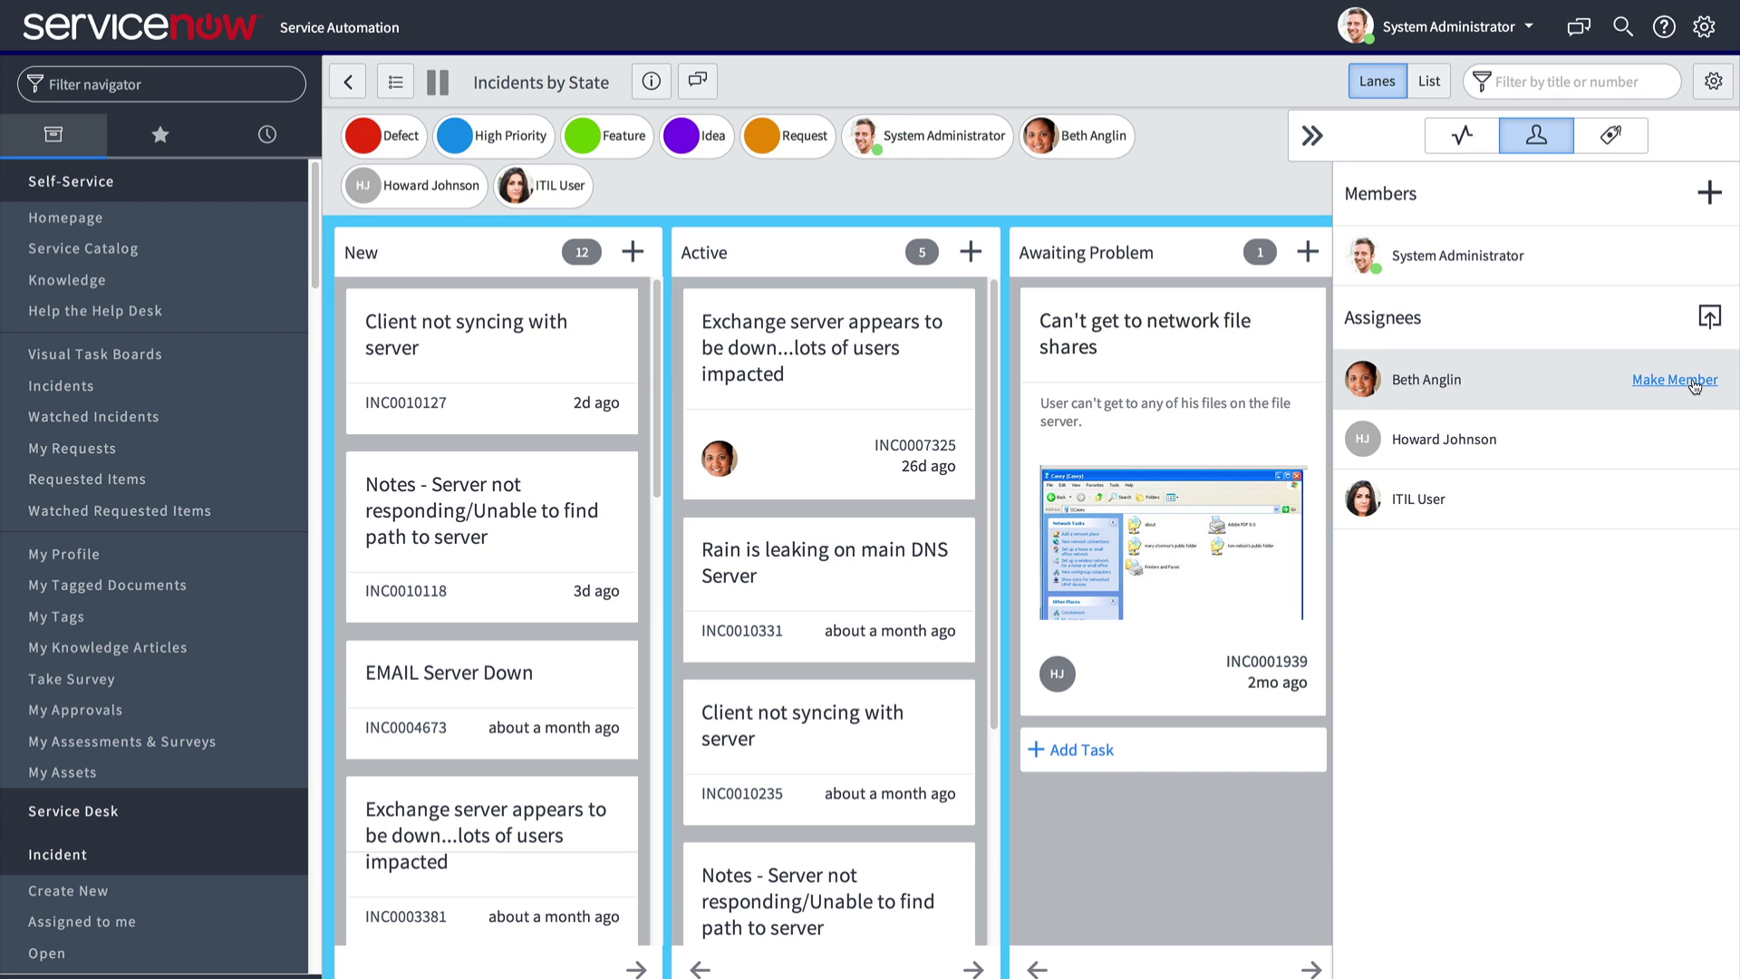
{"action": "left_click", "coordinate": [1693, 381]}
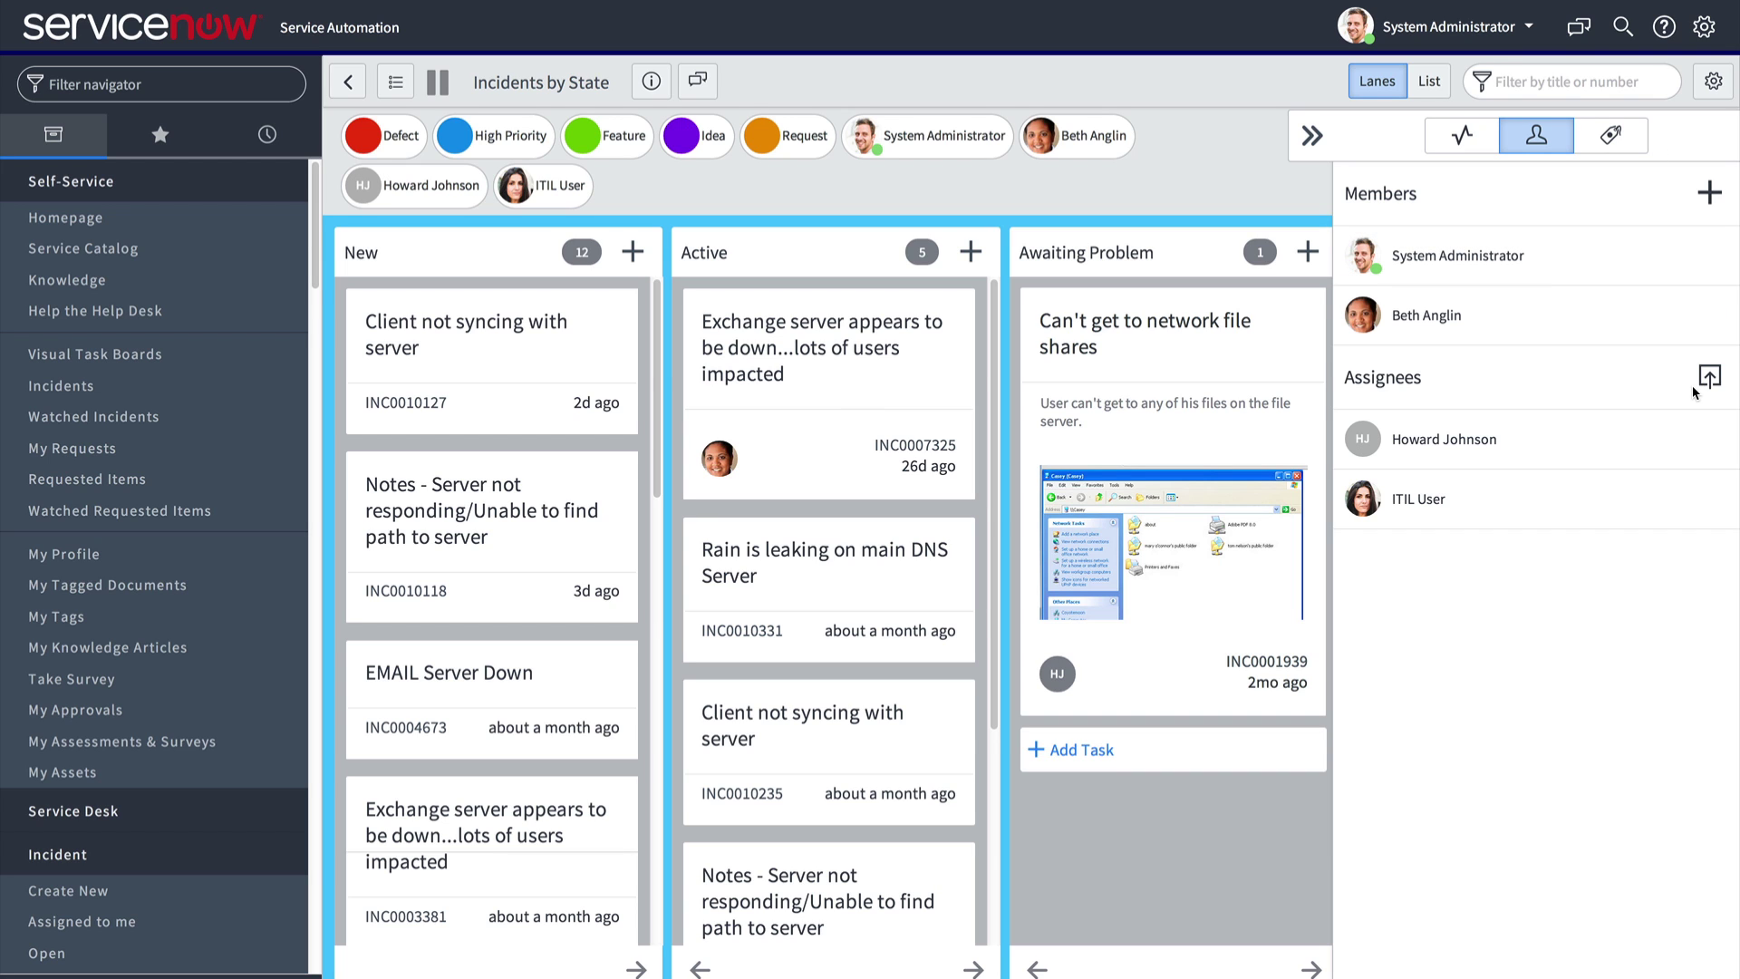
{"action": "left_click_drag", "start_coordinate": [1362, 438], "coordinate": [1403, 299]}
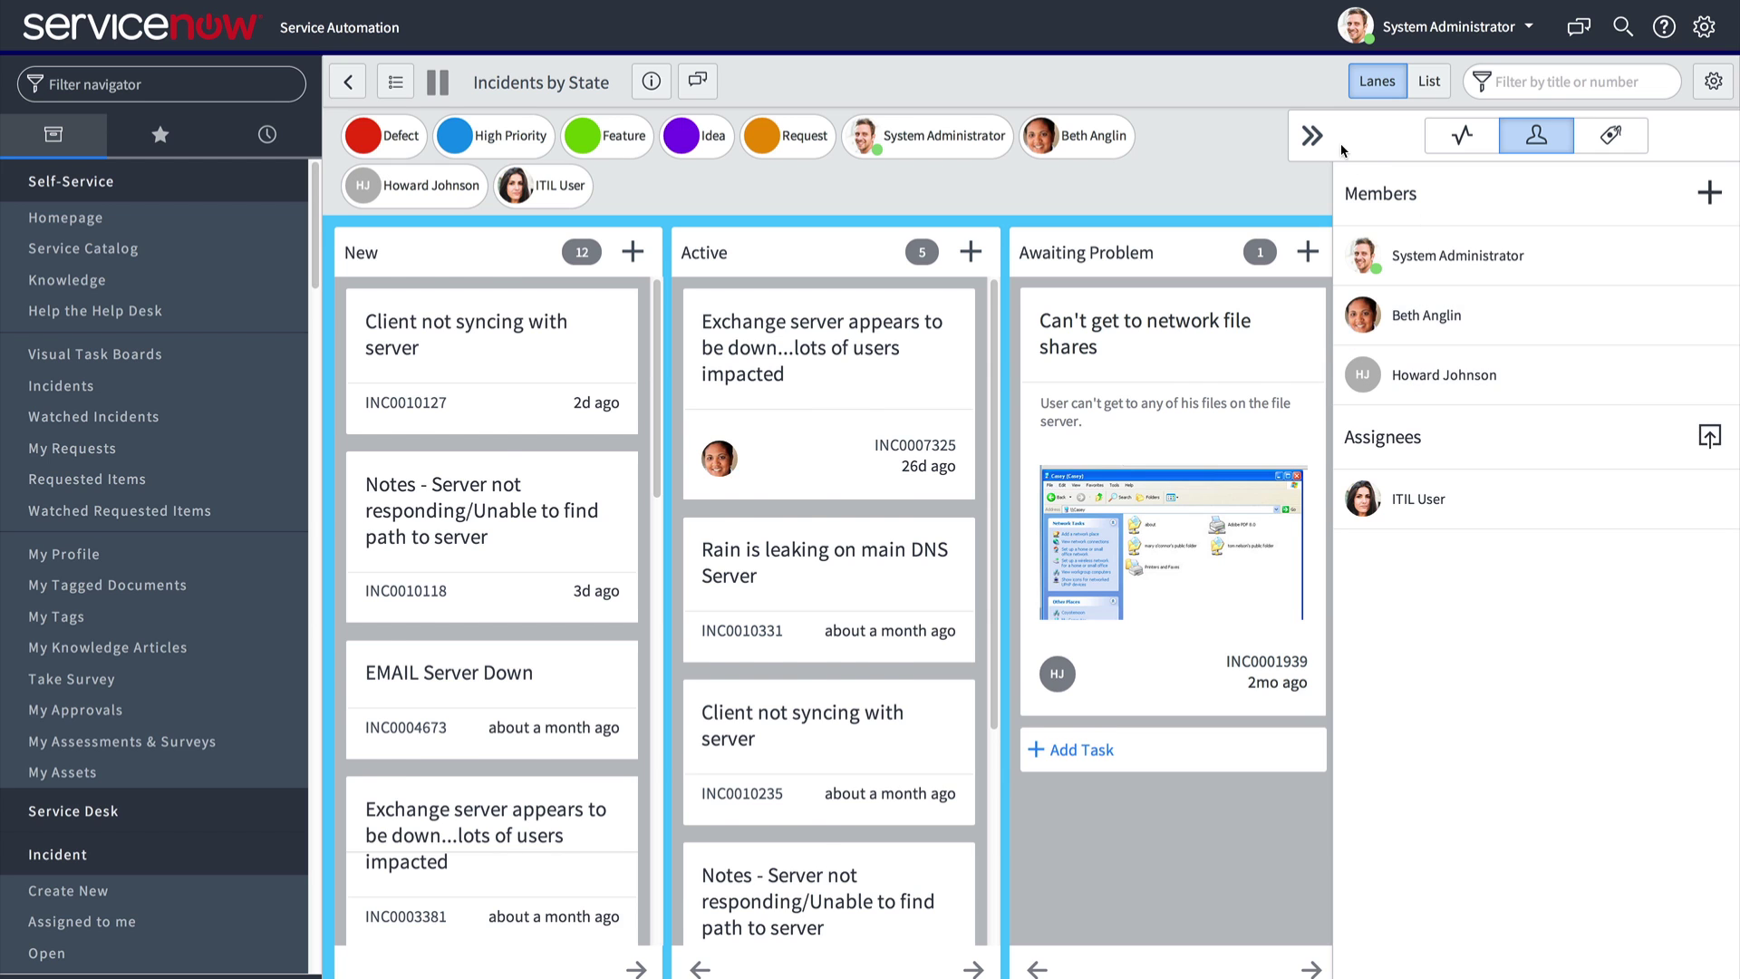
{"action": "left_click", "coordinate": [1312, 135]}
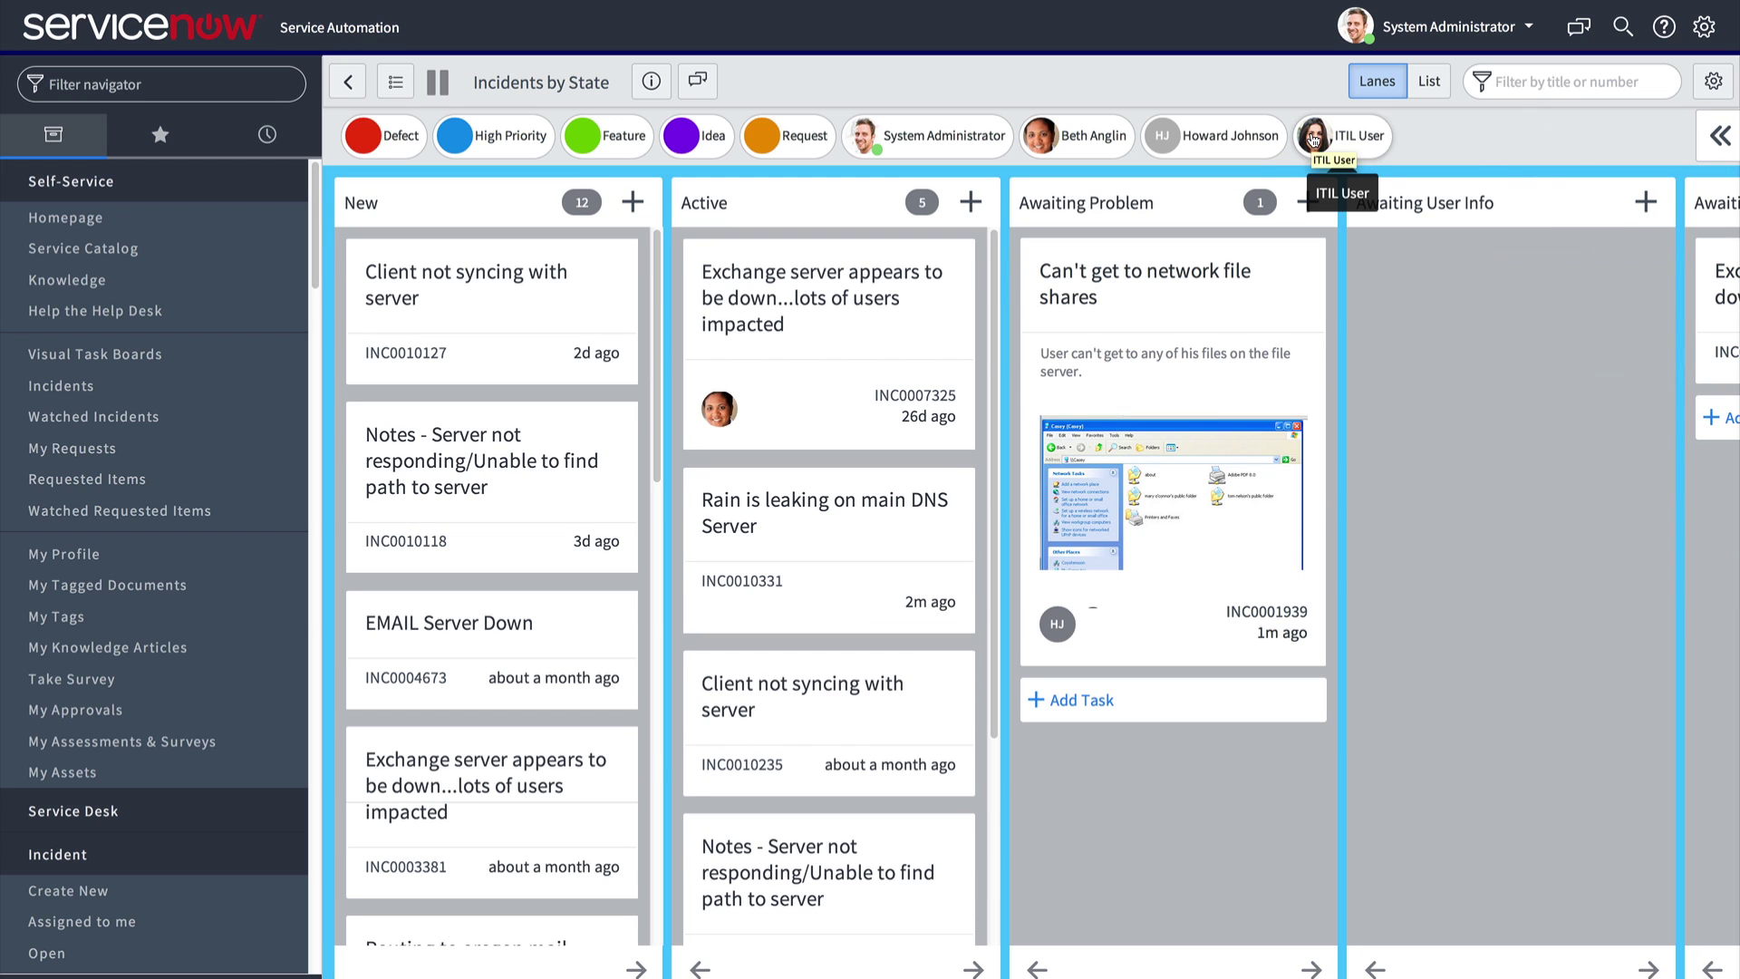
Step: Assign two more users to the 'Can't get to network file shares' card
{"action": "left_click_drag", "start_coordinate": [1314, 138], "coordinate": [1178, 570]}
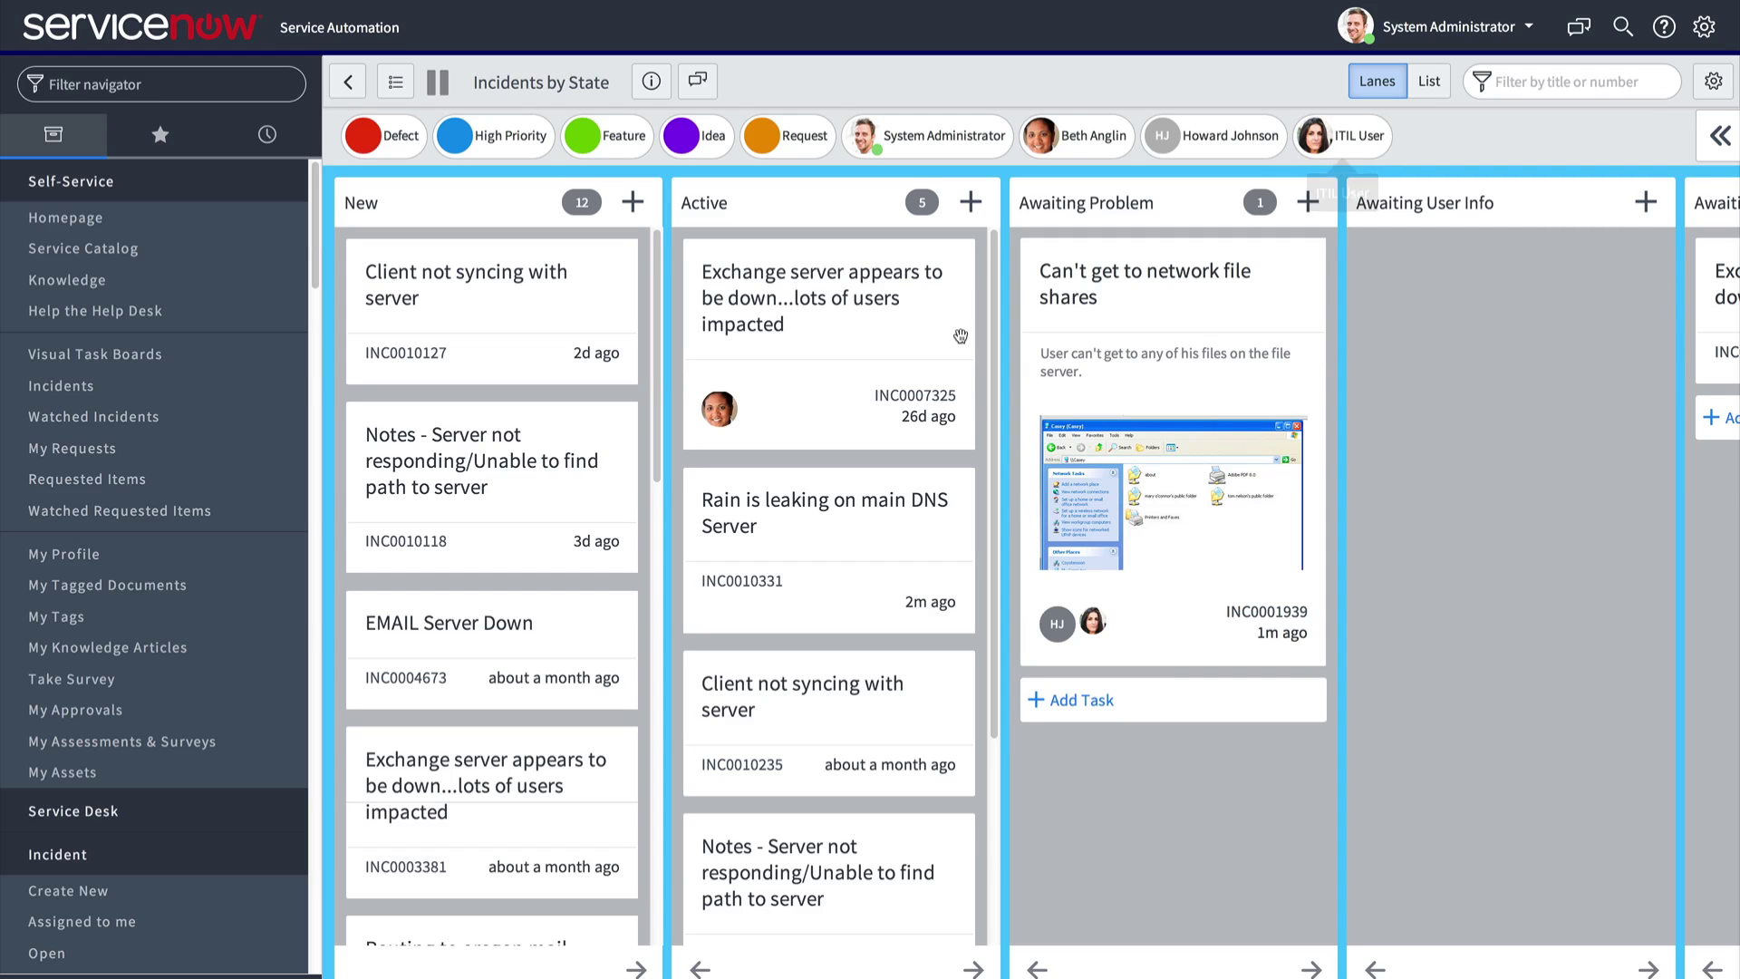
{"action": "left_click_drag", "start_coordinate": [1042, 137], "coordinate": [1097, 350]}
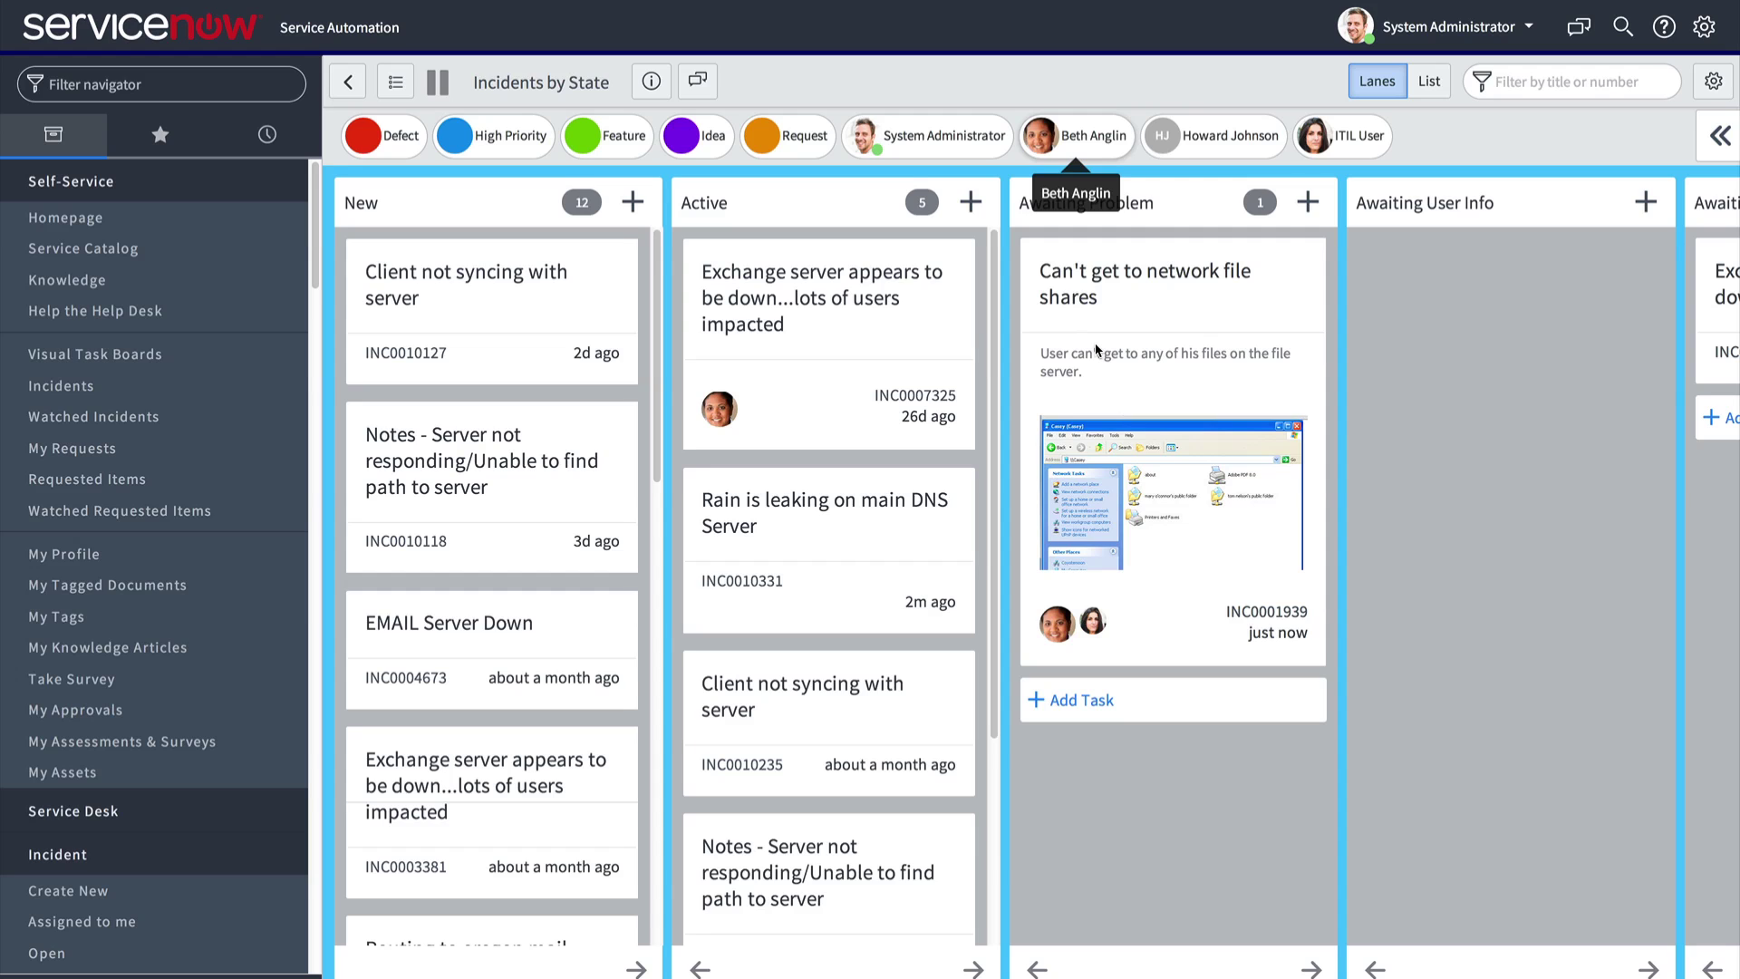
{"action": "left_click", "coordinate": [821, 350]}
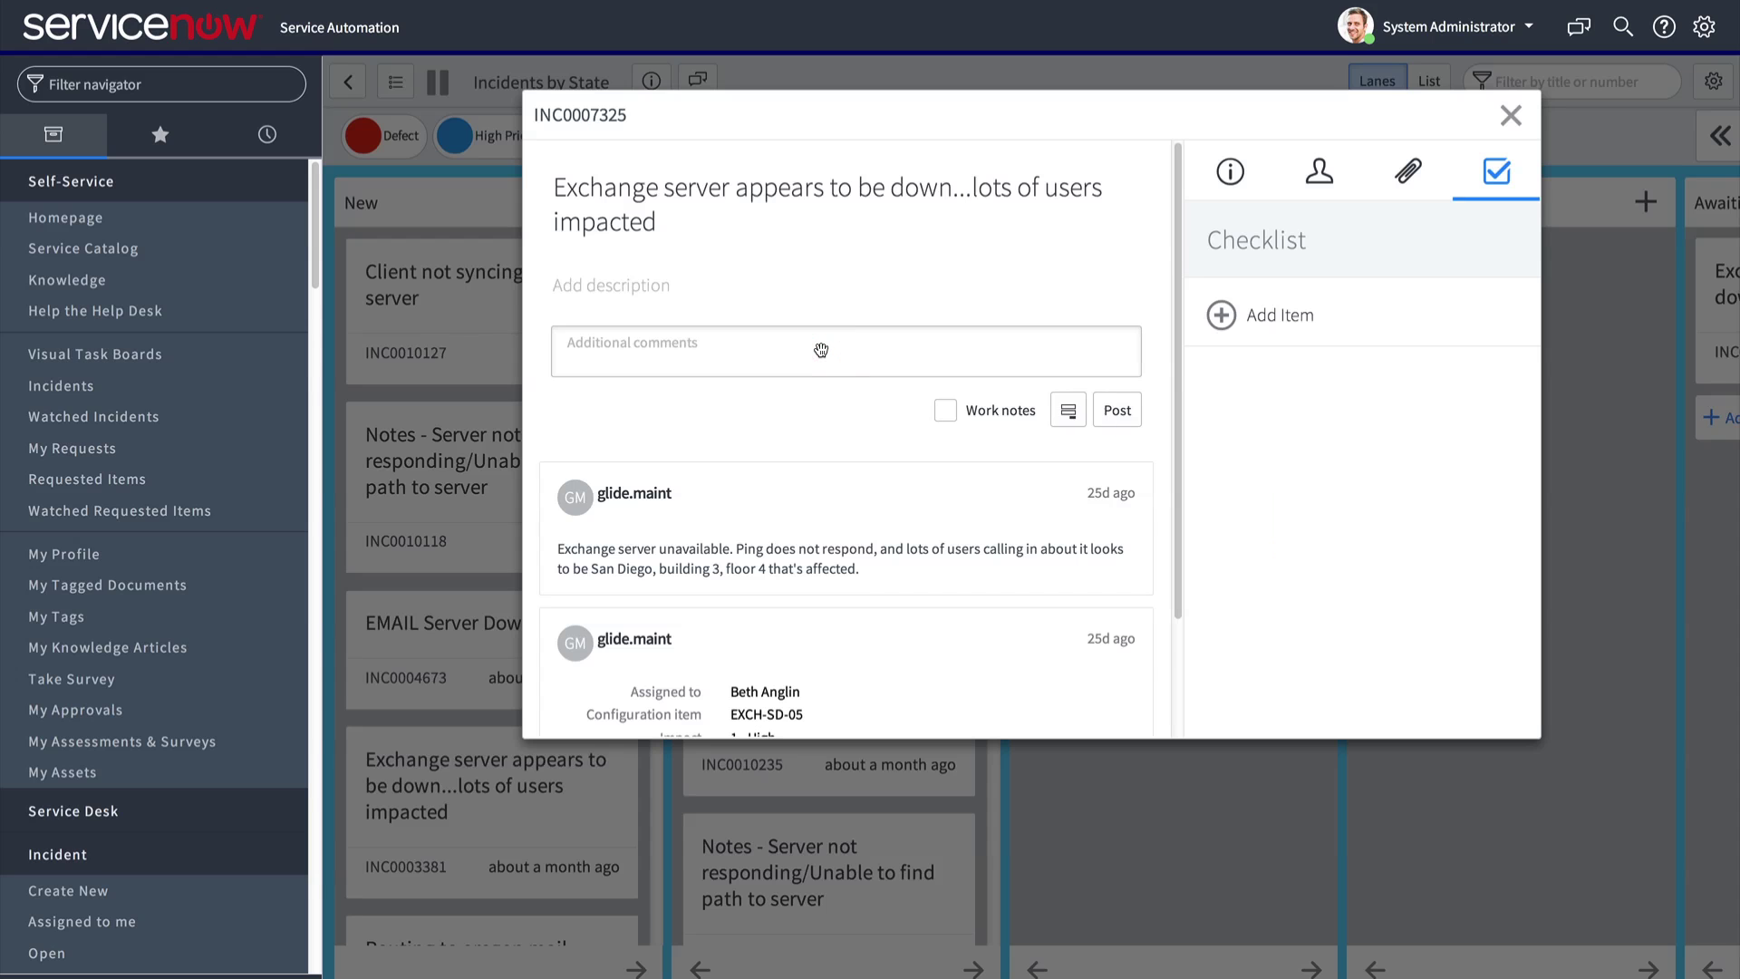
Step: Add the user matching 'ava' as an additional assignee on the Exchange server incident
{"action": "left_click", "coordinate": [1320, 171]}
{"action": "left_click", "coordinate": [1316, 542]}
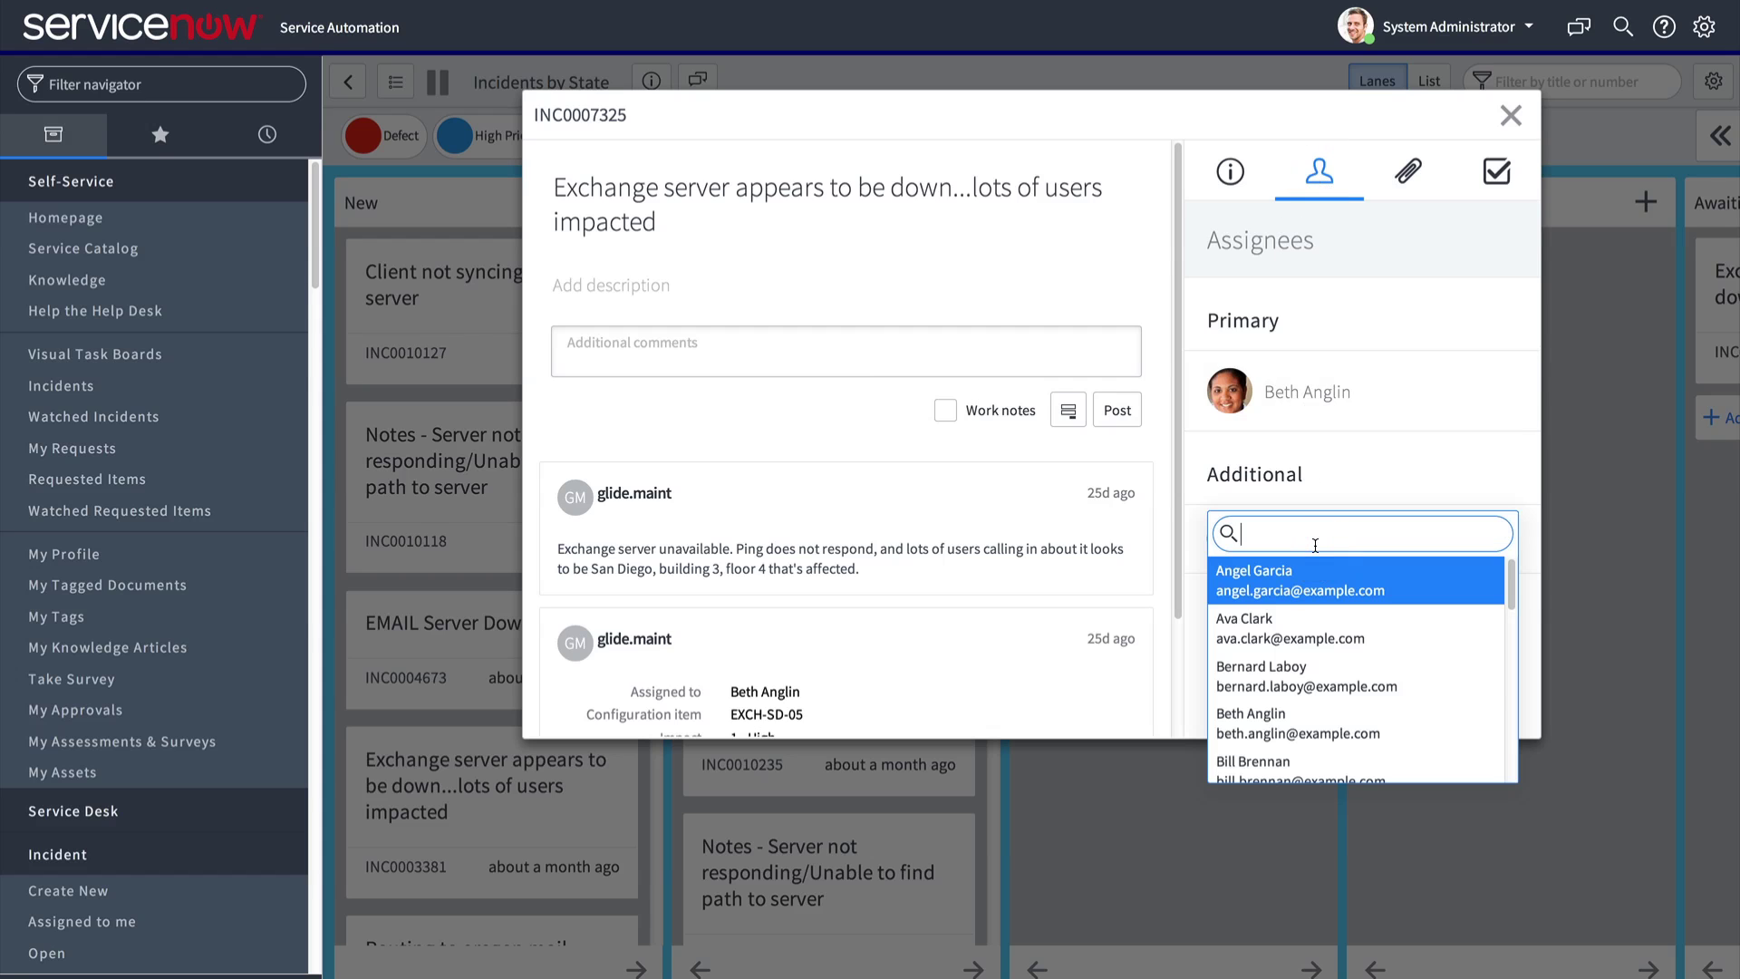
{"action": "type", "text": "ava"}
{"action": "left_click", "coordinate": [1310, 596]}
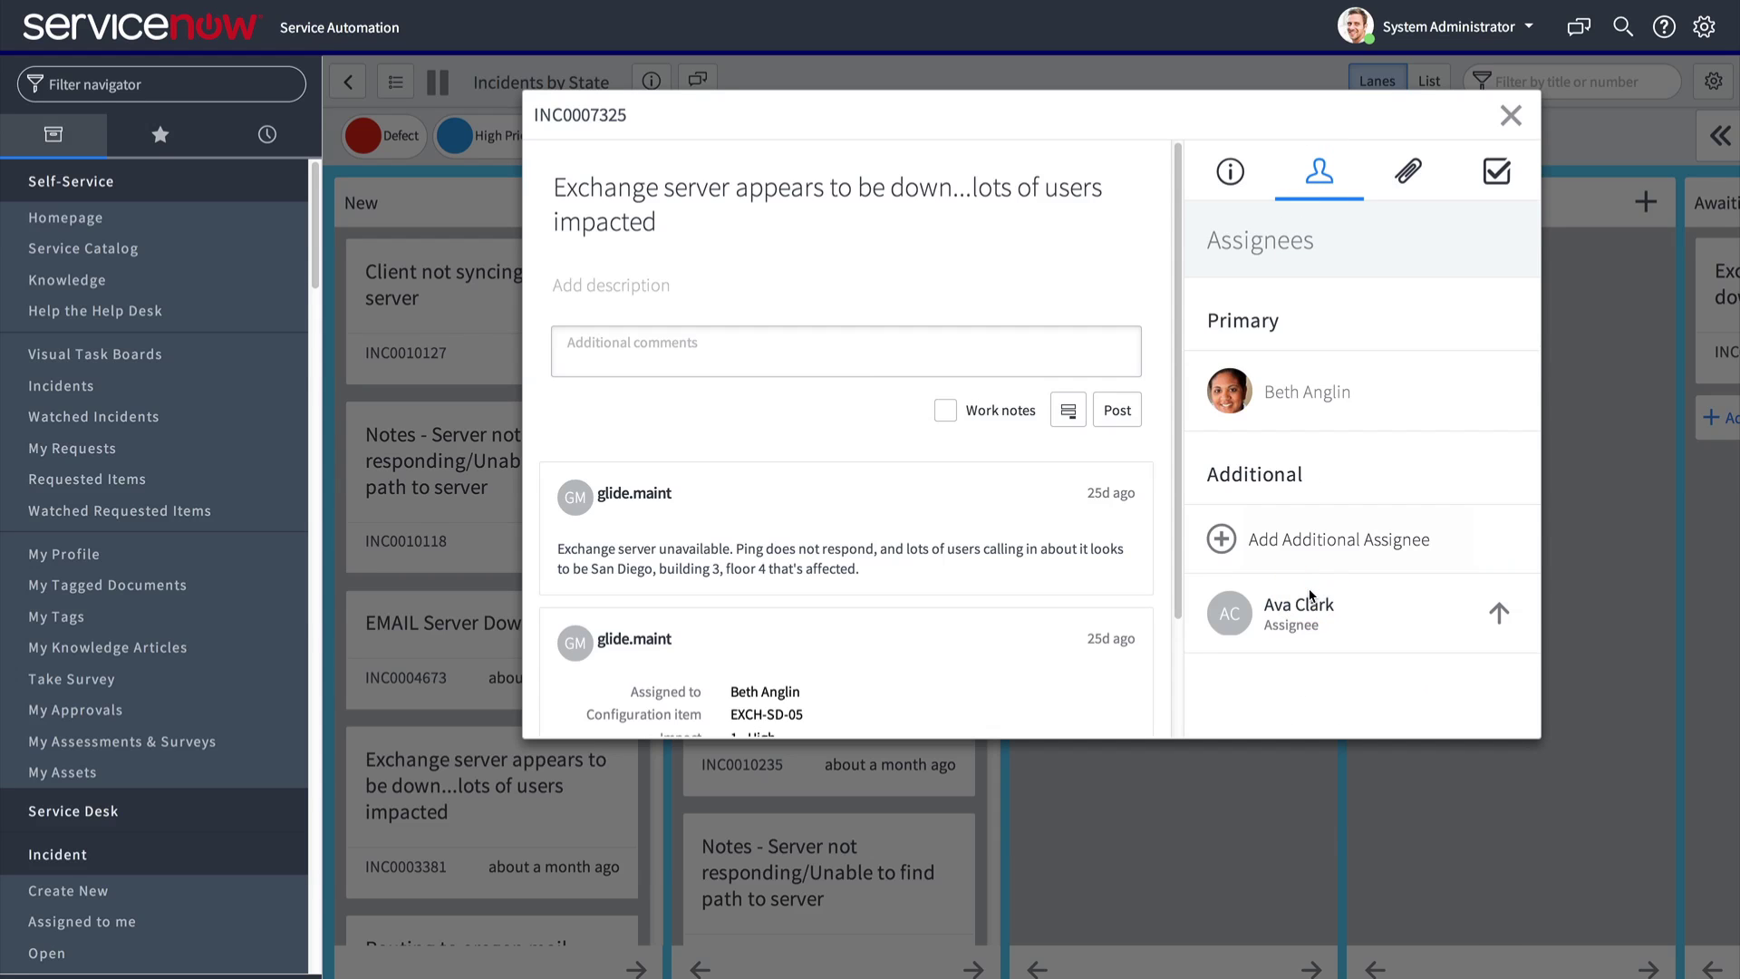
Step: Add checklist items 'Test Issue' and 'Document findings', and check off Test Issue
{"action": "left_click", "coordinate": [1497, 174]}
{"action": "left_click", "coordinate": [1287, 316]}
{"action": "type", "text": "Test"}
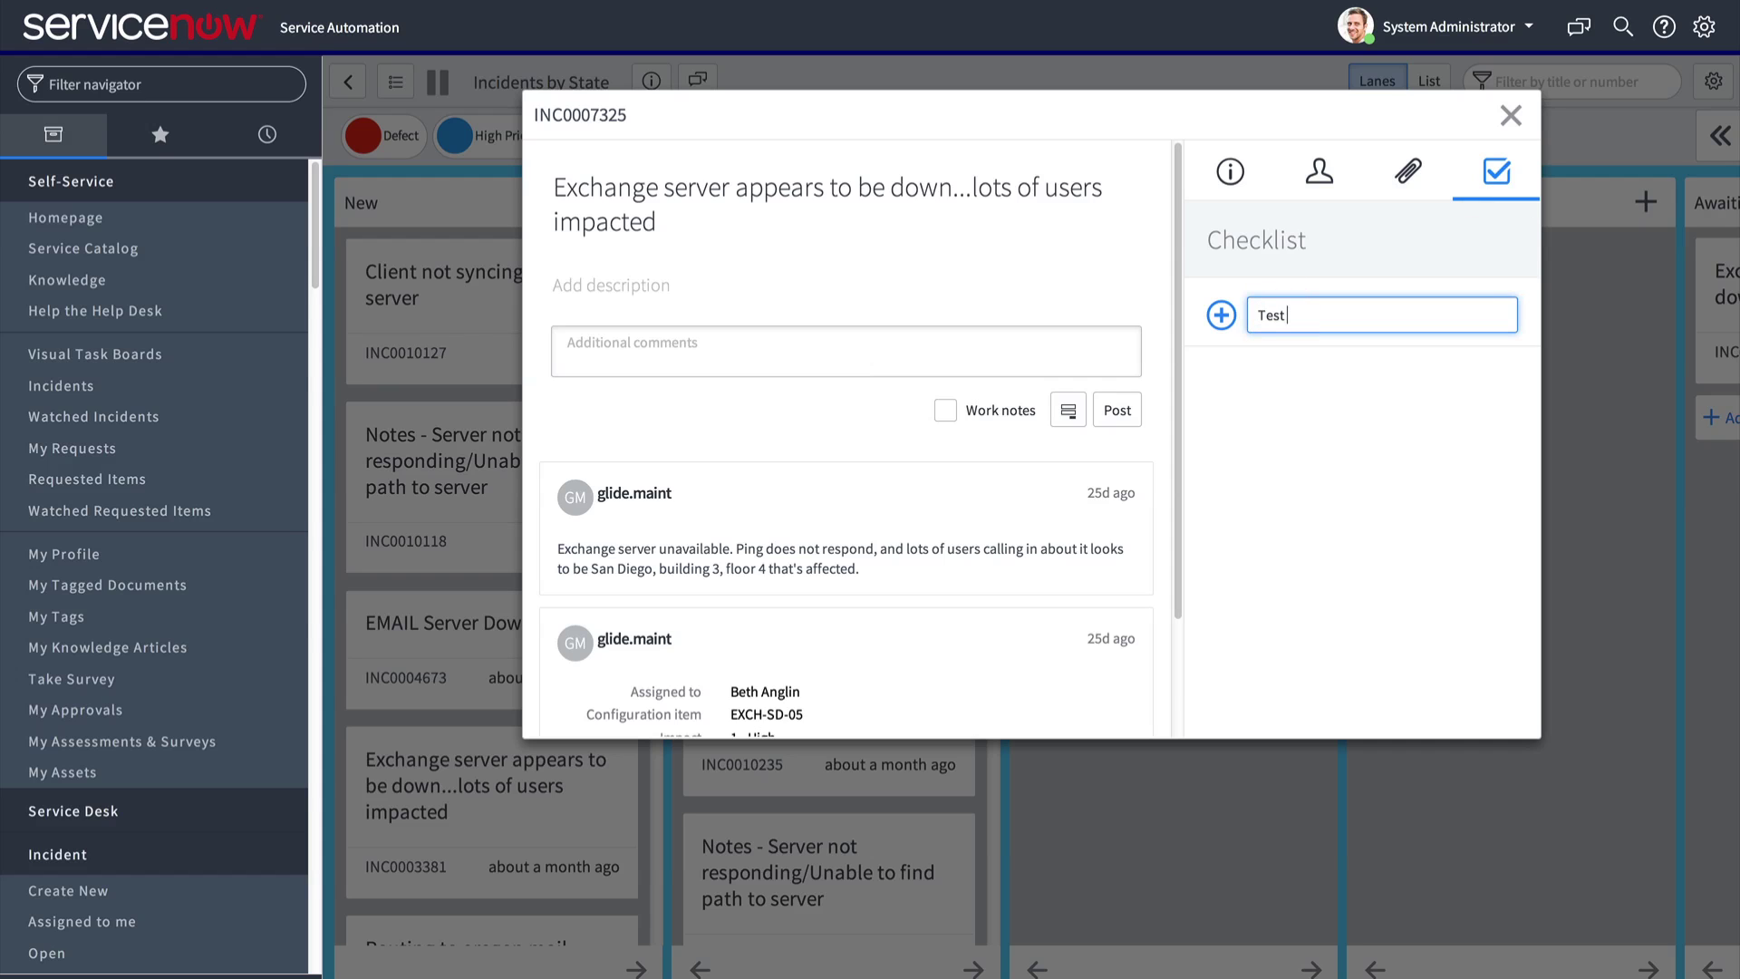
{"action": "type", "text": " Issue"}
{"action": "left_click", "coordinate": [1221, 316]}
{"action": "left_click", "coordinate": [1278, 382]}
{"action": "type", "text": "Document findings"}
{"action": "left_click", "coordinate": [1220, 386]}
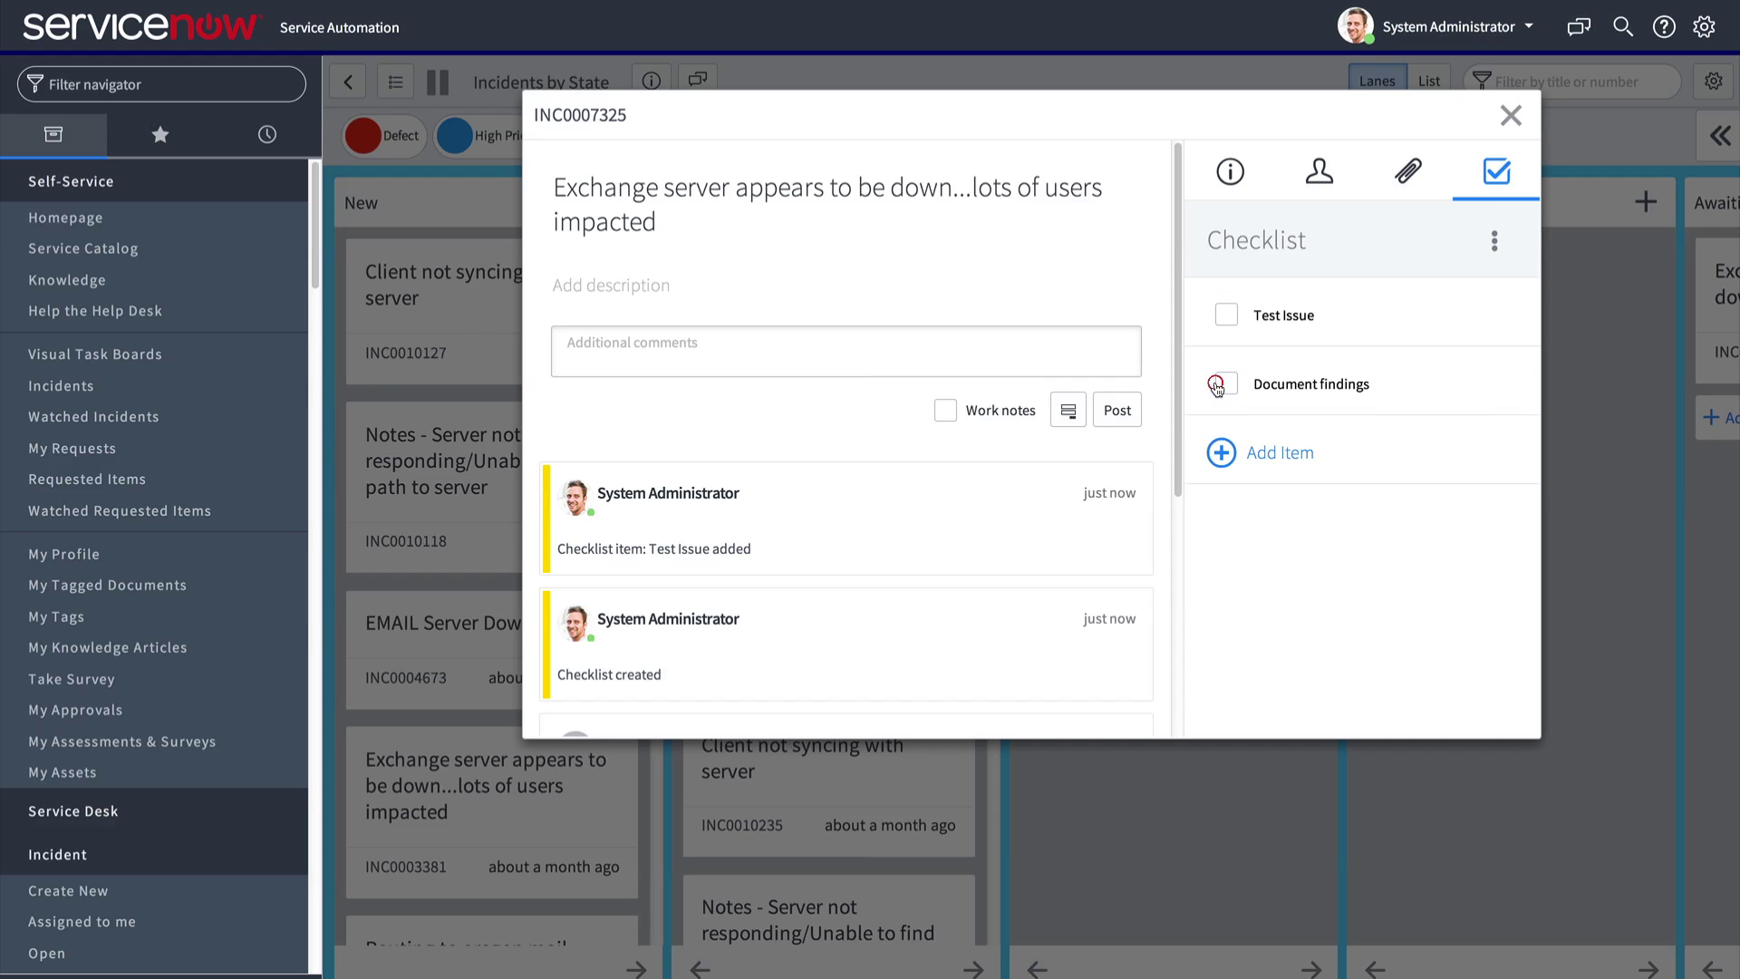
{"action": "left_click", "coordinate": [1226, 315]}
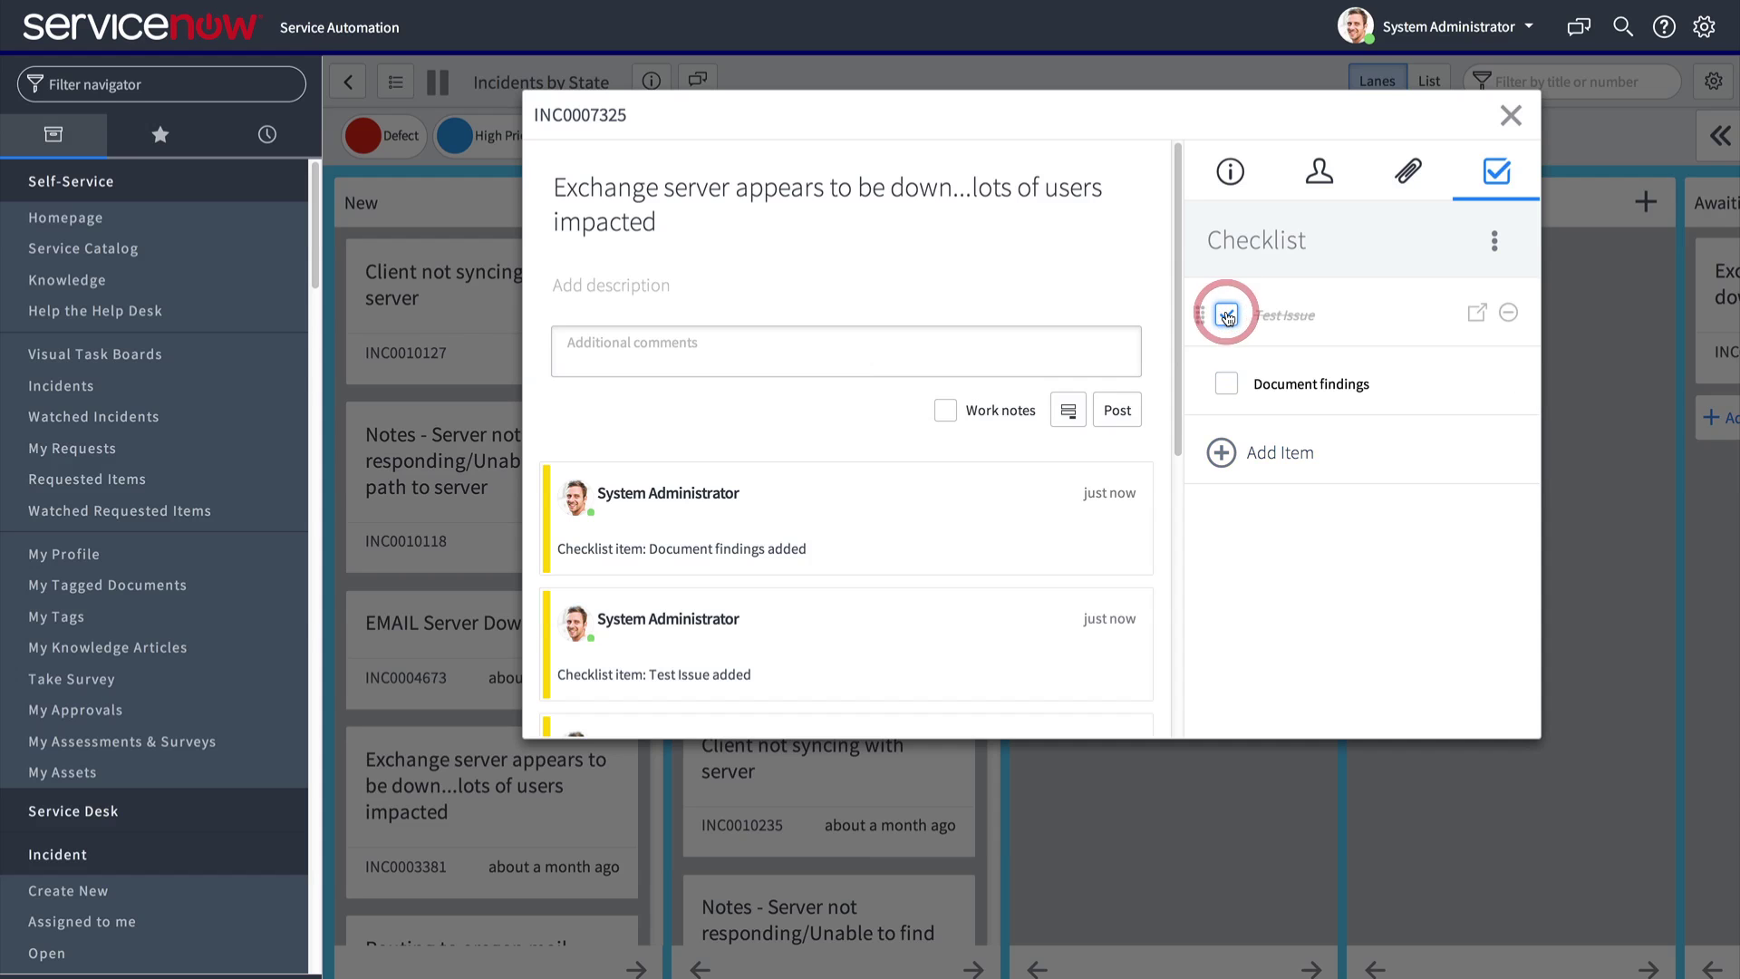
Step: Reorder the checklist items and save the checklist as template 'Incident'
{"action": "left_click", "coordinate": [1510, 116]}
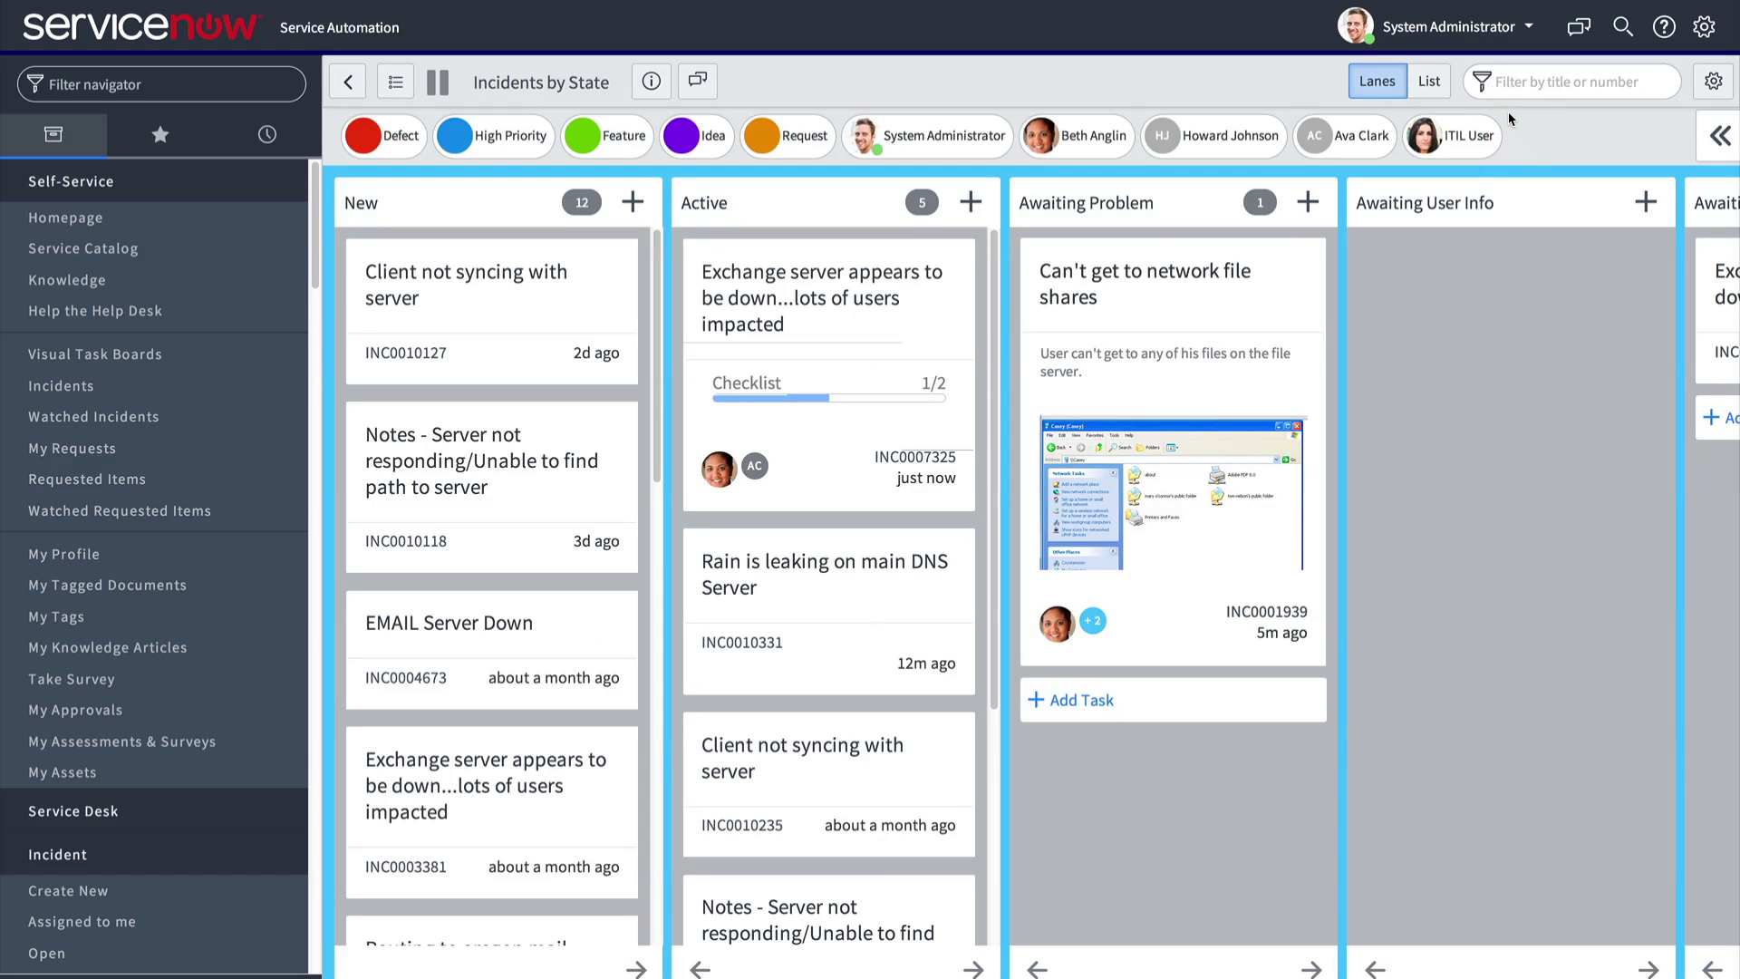
{"action": "left_click", "coordinate": [813, 401]}
{"action": "mouse_move", "coordinate": [1199, 314]}
{"action": "left_mouse_down"}
{"action": "mouse_move", "coordinate": [1187, 408]}
{"action": "mouse_move", "coordinate": [1188, 284]}
{"action": "left_mouse_up"}
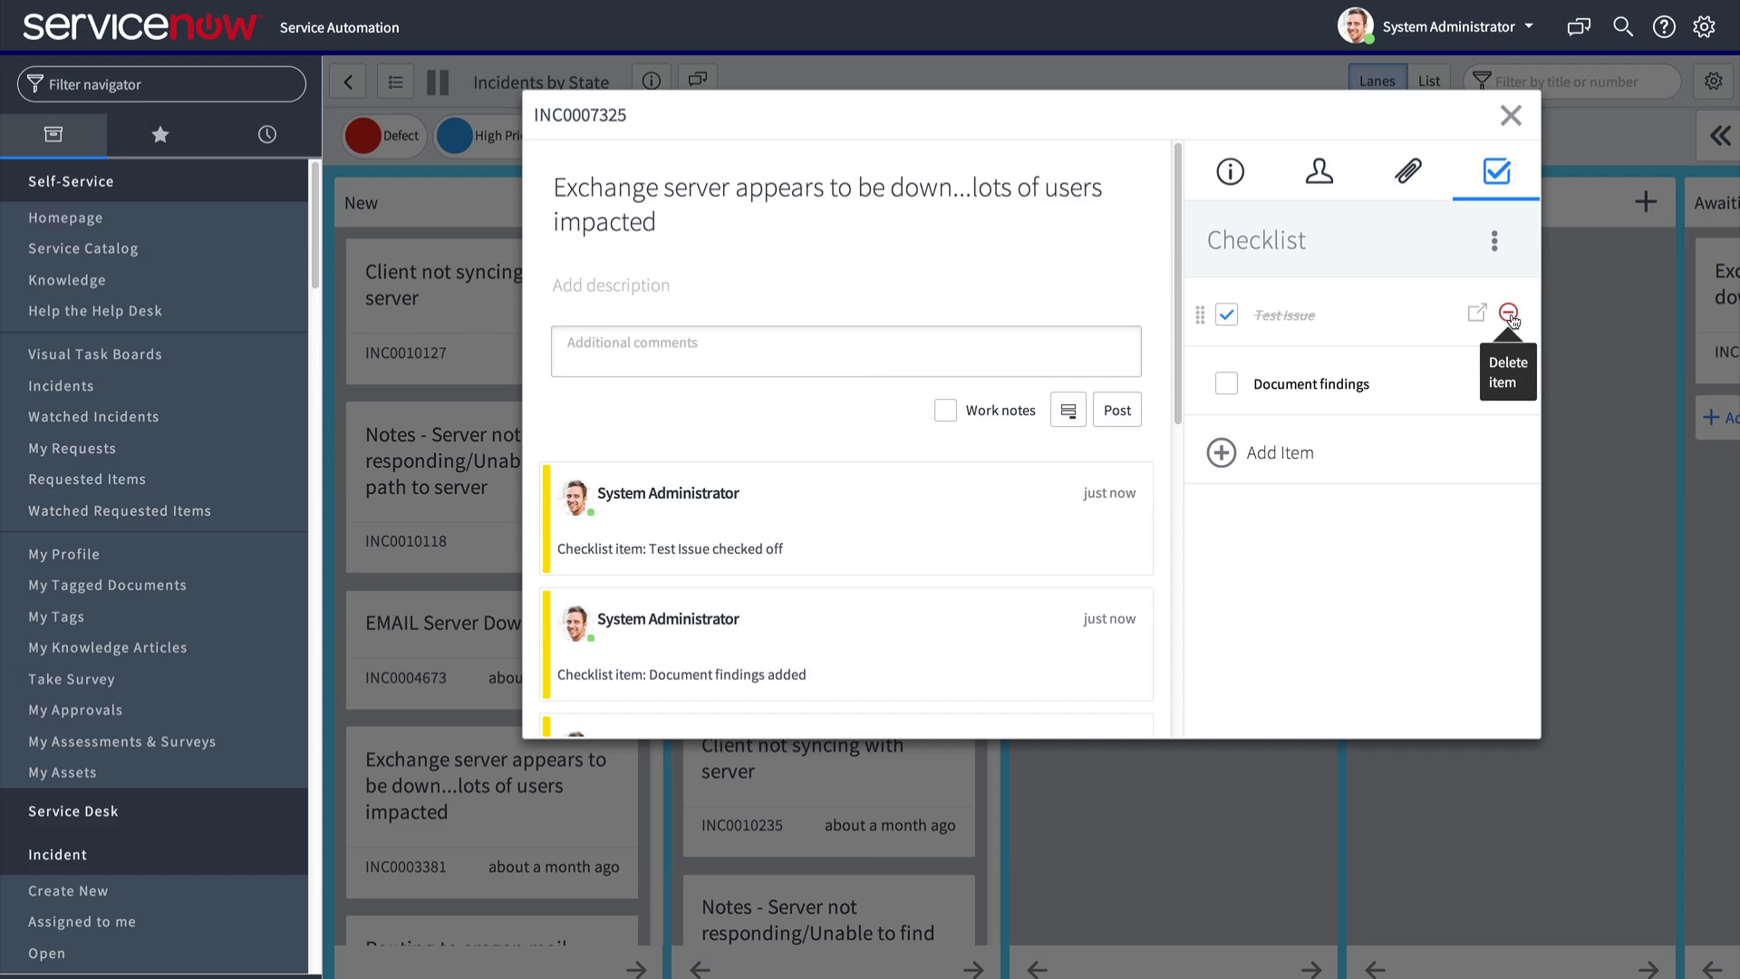
{"action": "left_click", "coordinate": [1494, 240]}
{"action": "left_click", "coordinate": [1481, 289]}
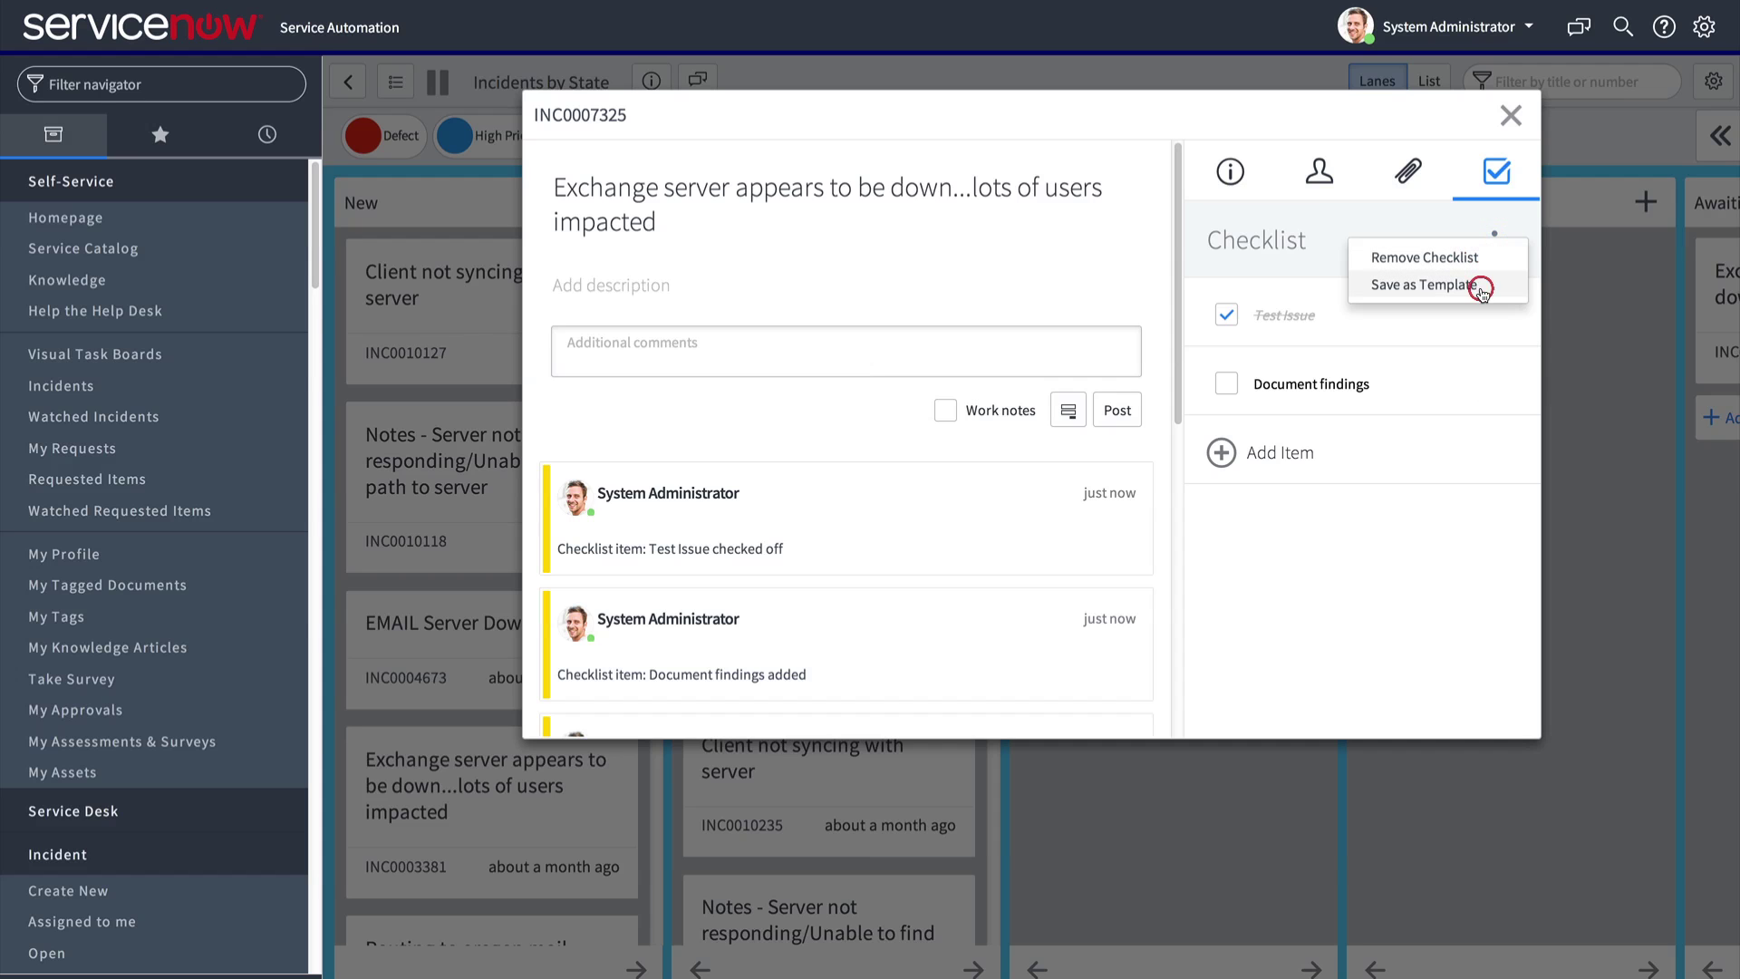
{"action": "type", "text": "Incidents"}
{"action": "left_click", "coordinate": [1324, 242]}
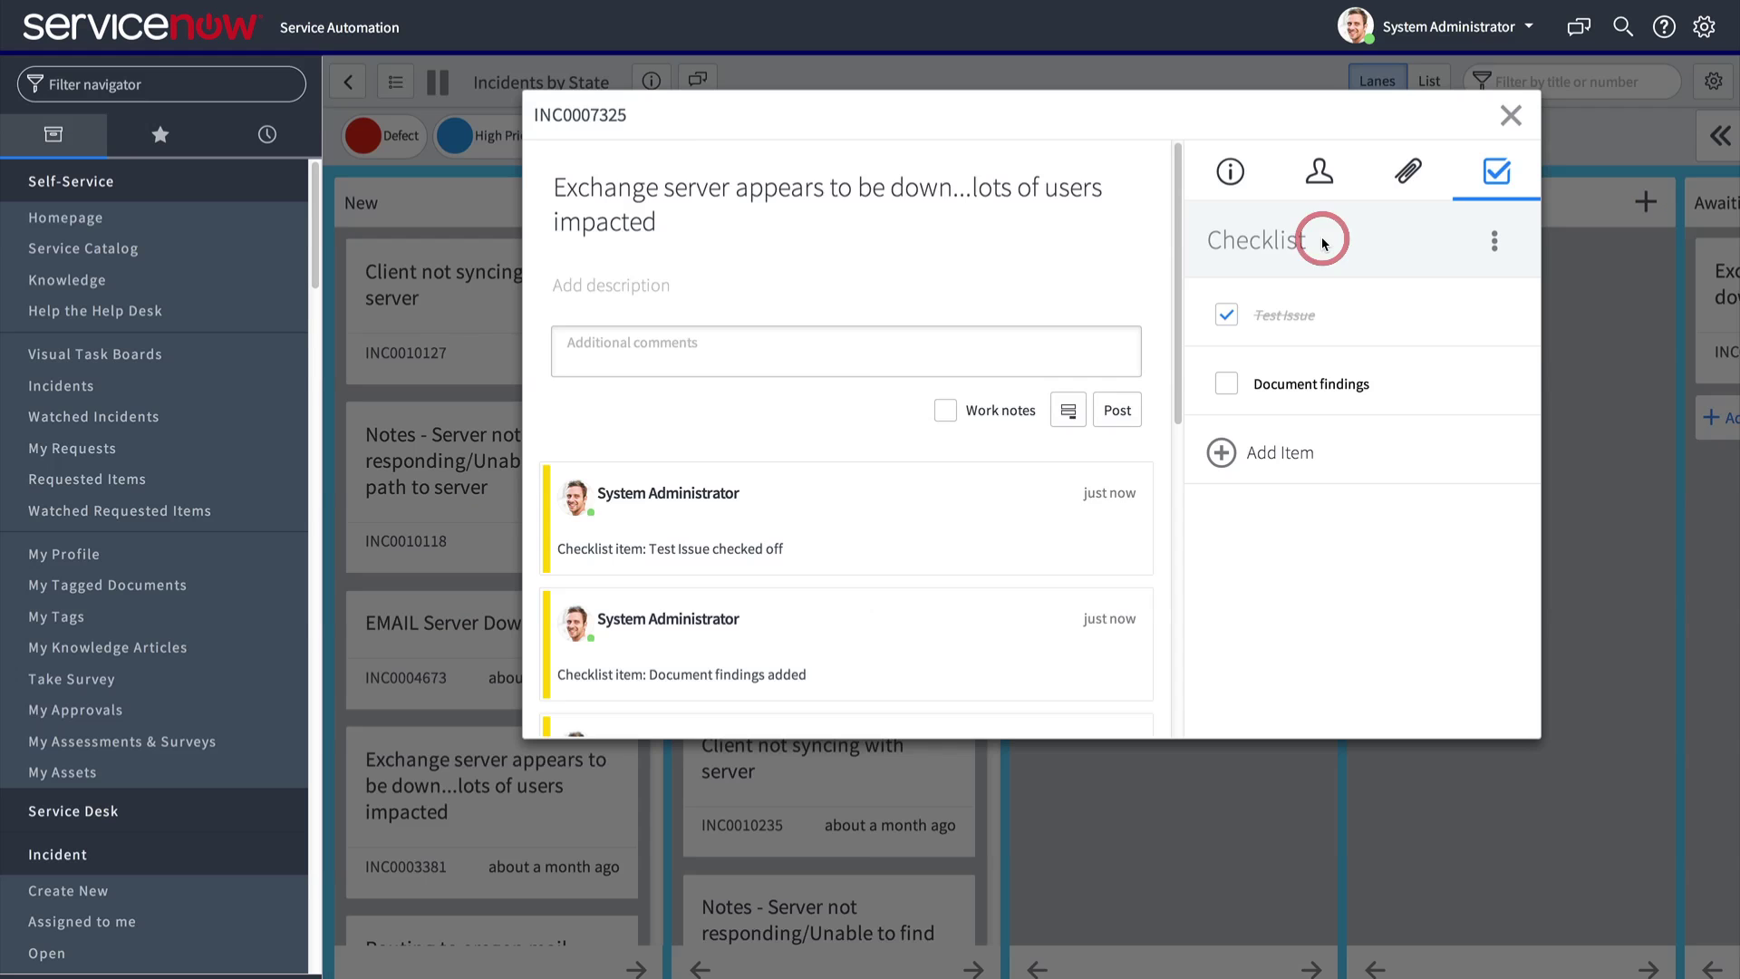
Step: Copy the Incidents template's checklist items into the DNS Server leak incident
{"action": "left_click", "coordinate": [1508, 116]}
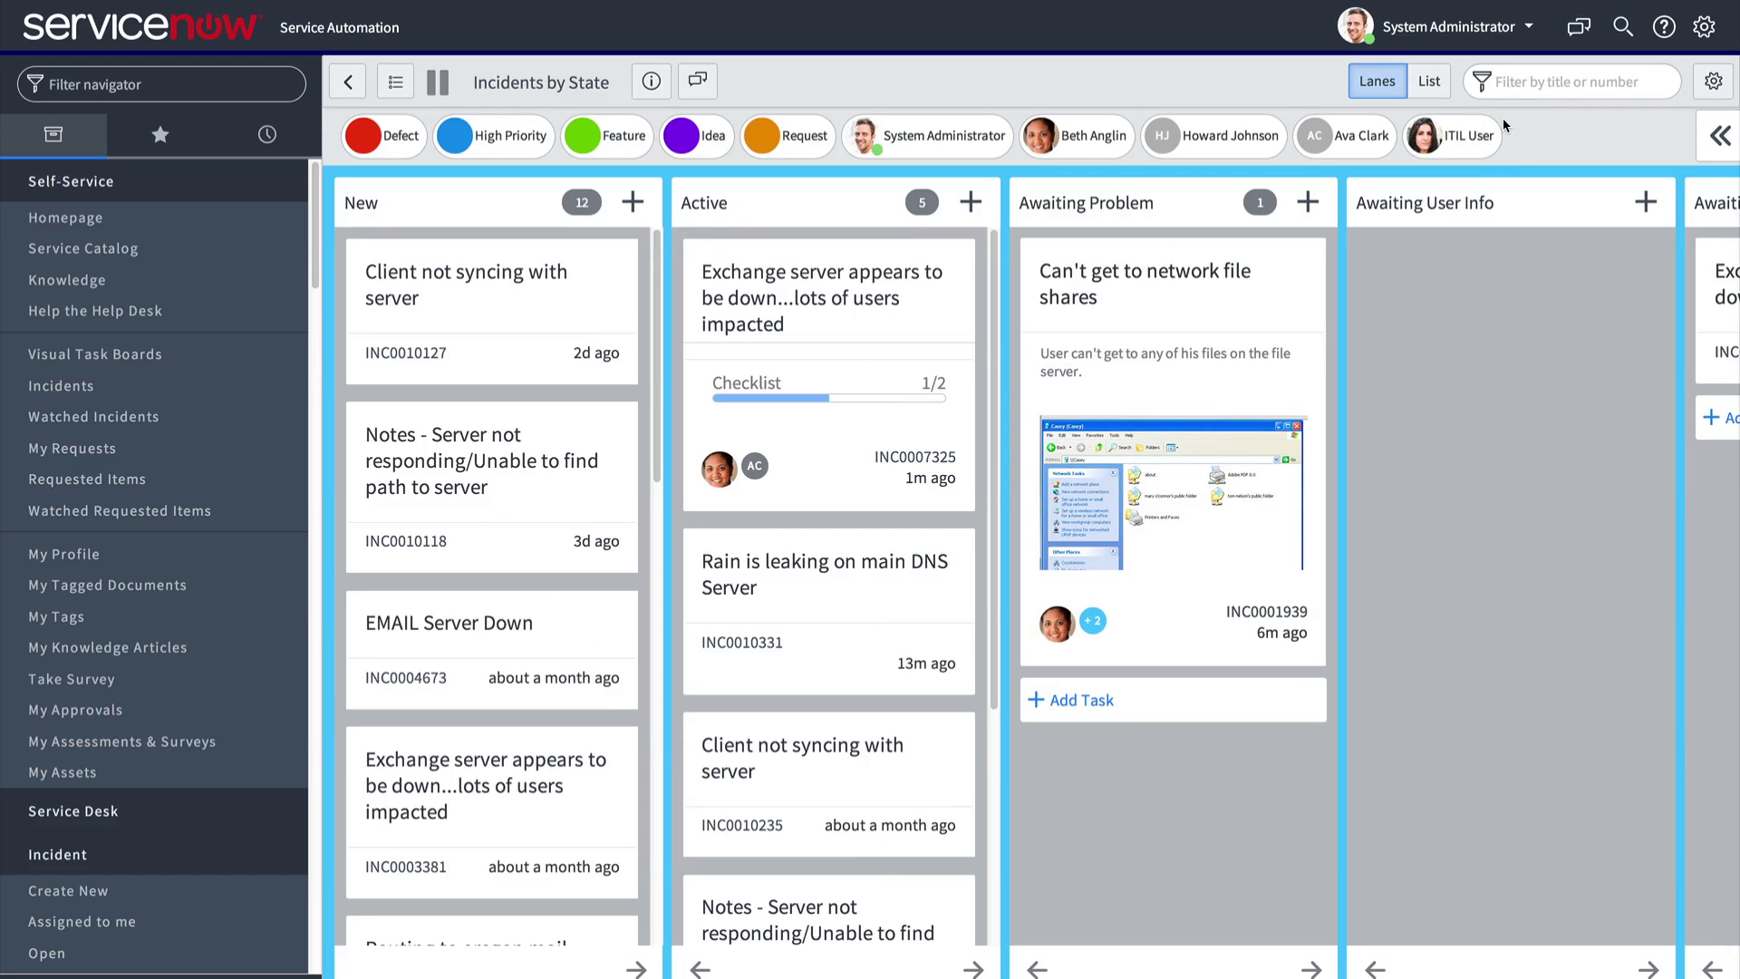
{"action": "left_click", "coordinate": [862, 610]}
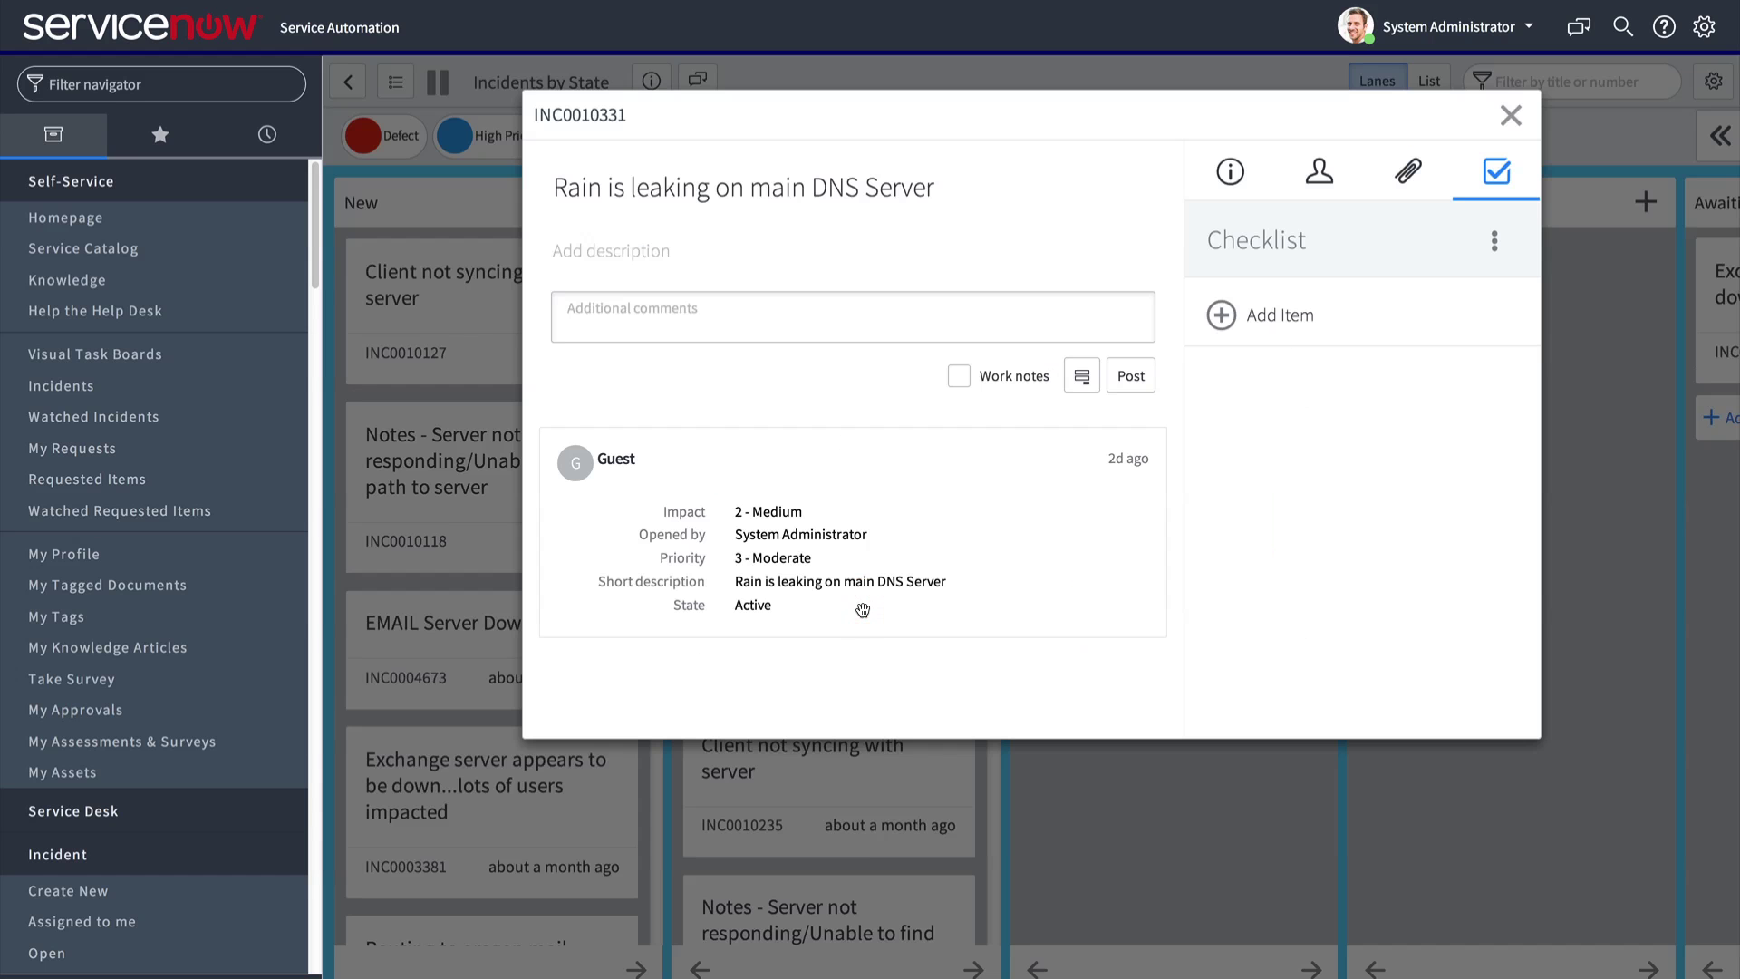
{"action": "left_click", "coordinate": [1495, 240]}
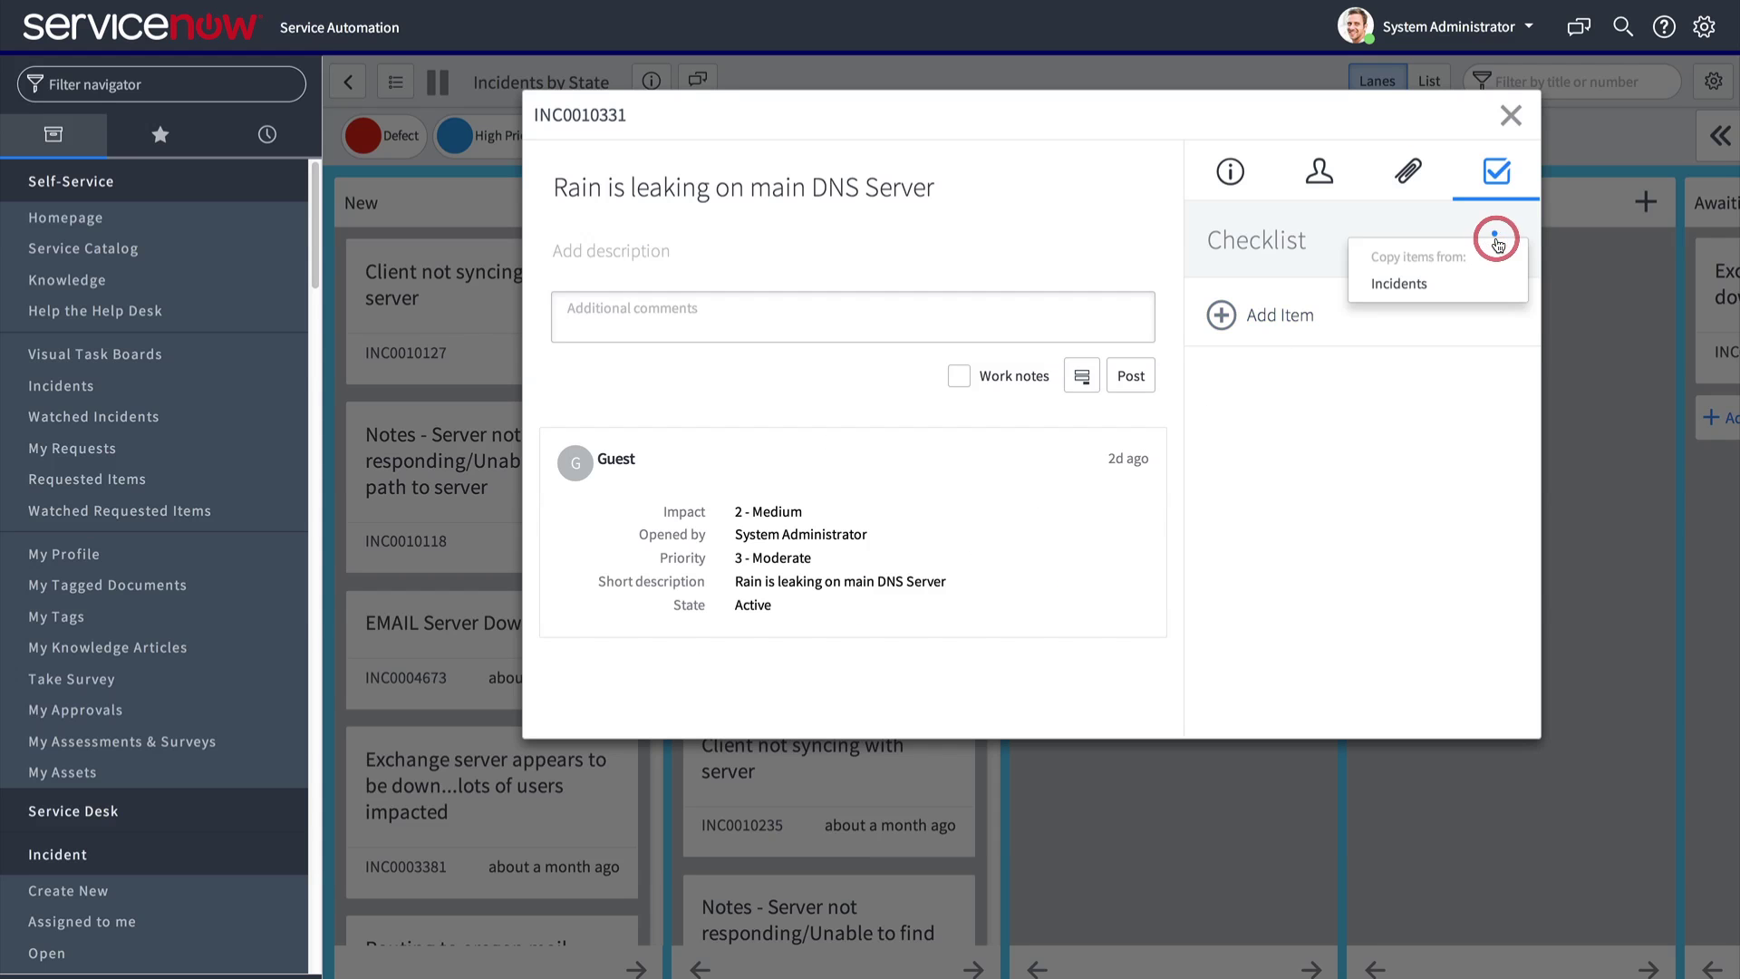
{"action": "left_click", "coordinate": [1464, 295]}
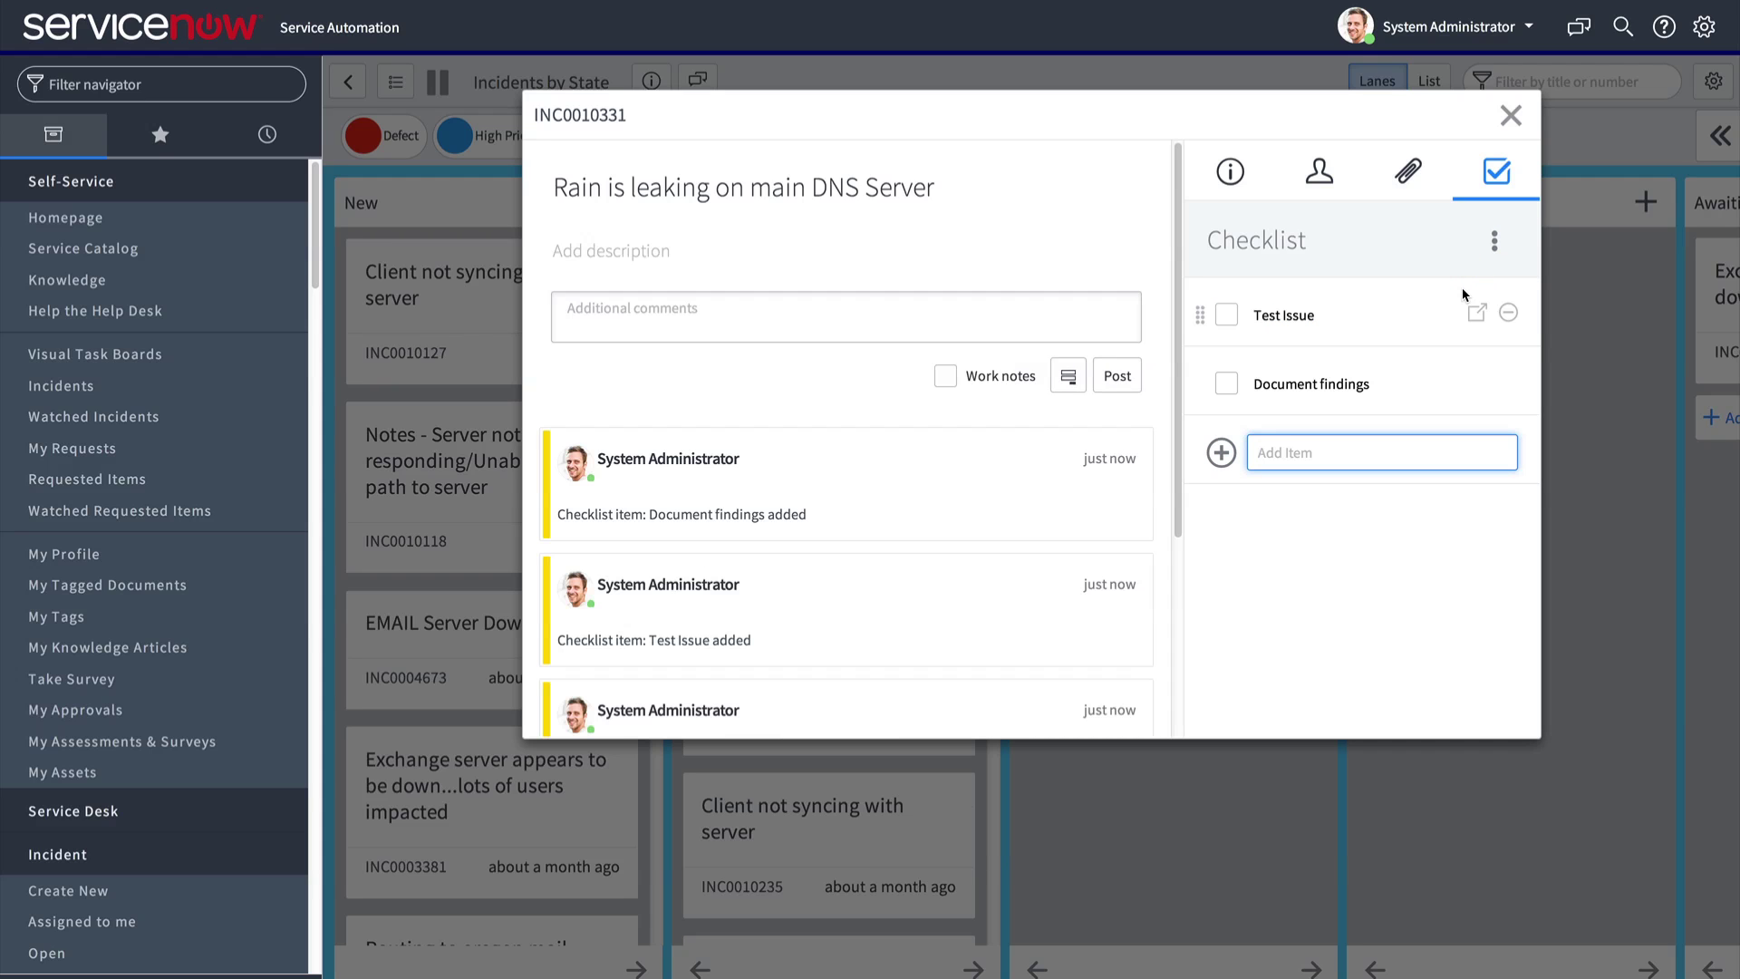
{"action": "left_click", "coordinate": [1476, 313]}
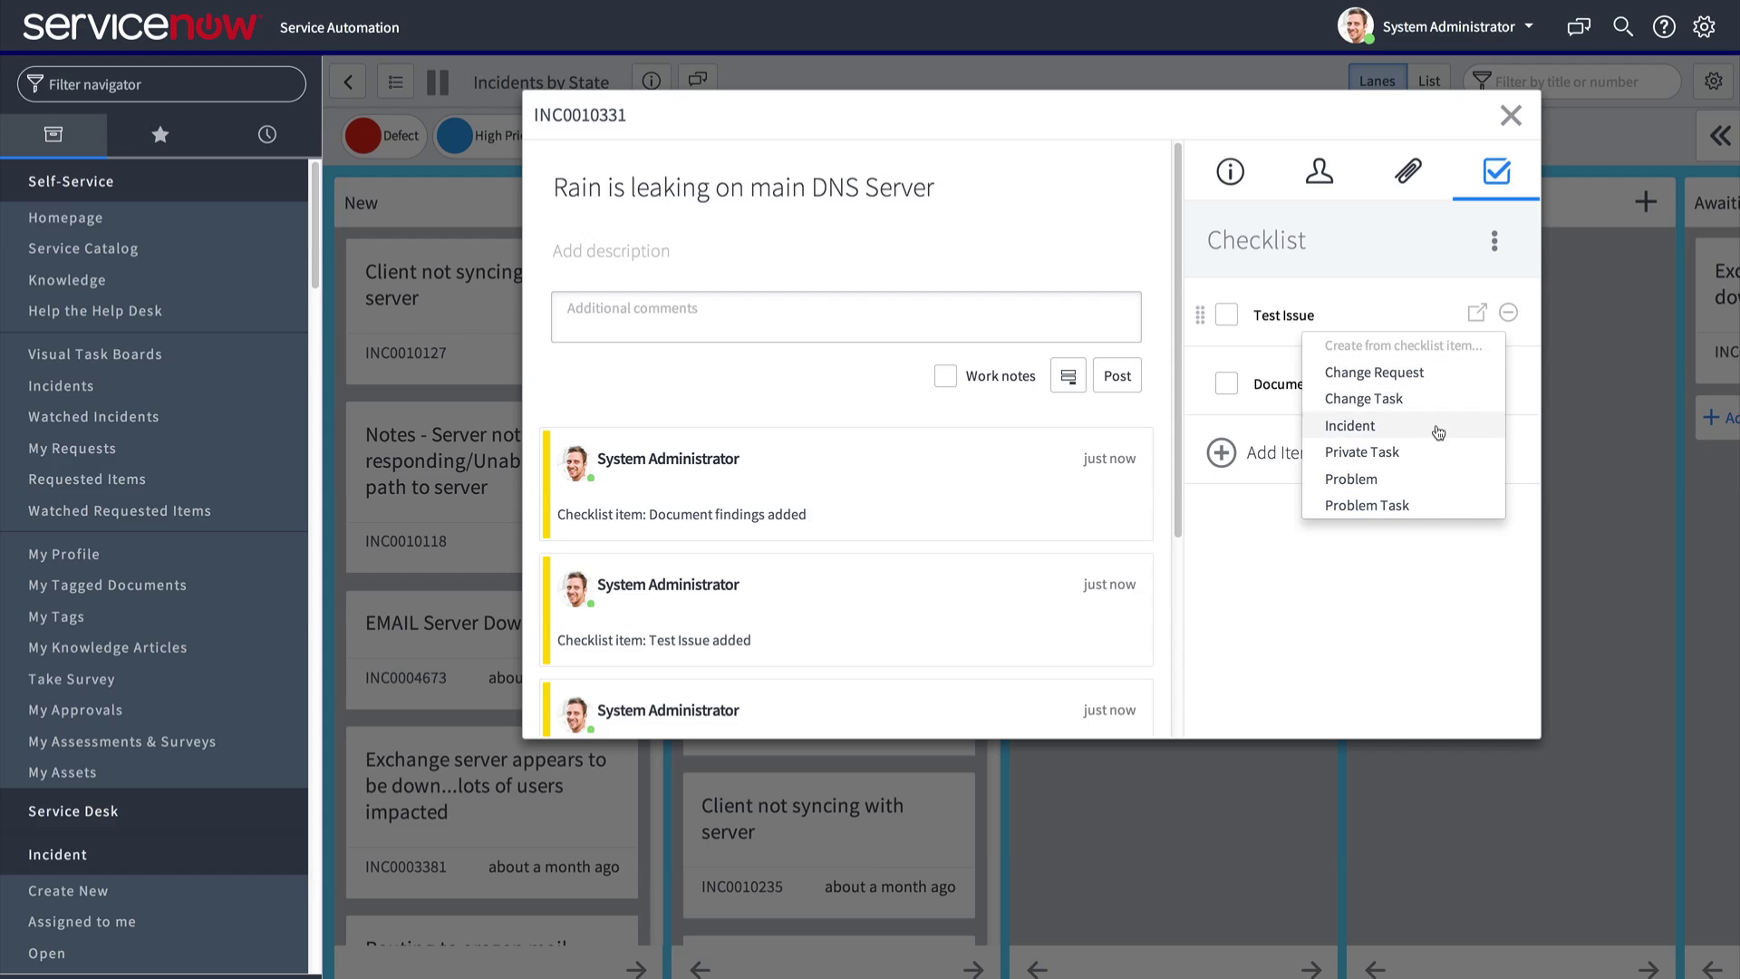
{"action": "left_click", "coordinate": [1456, 310]}
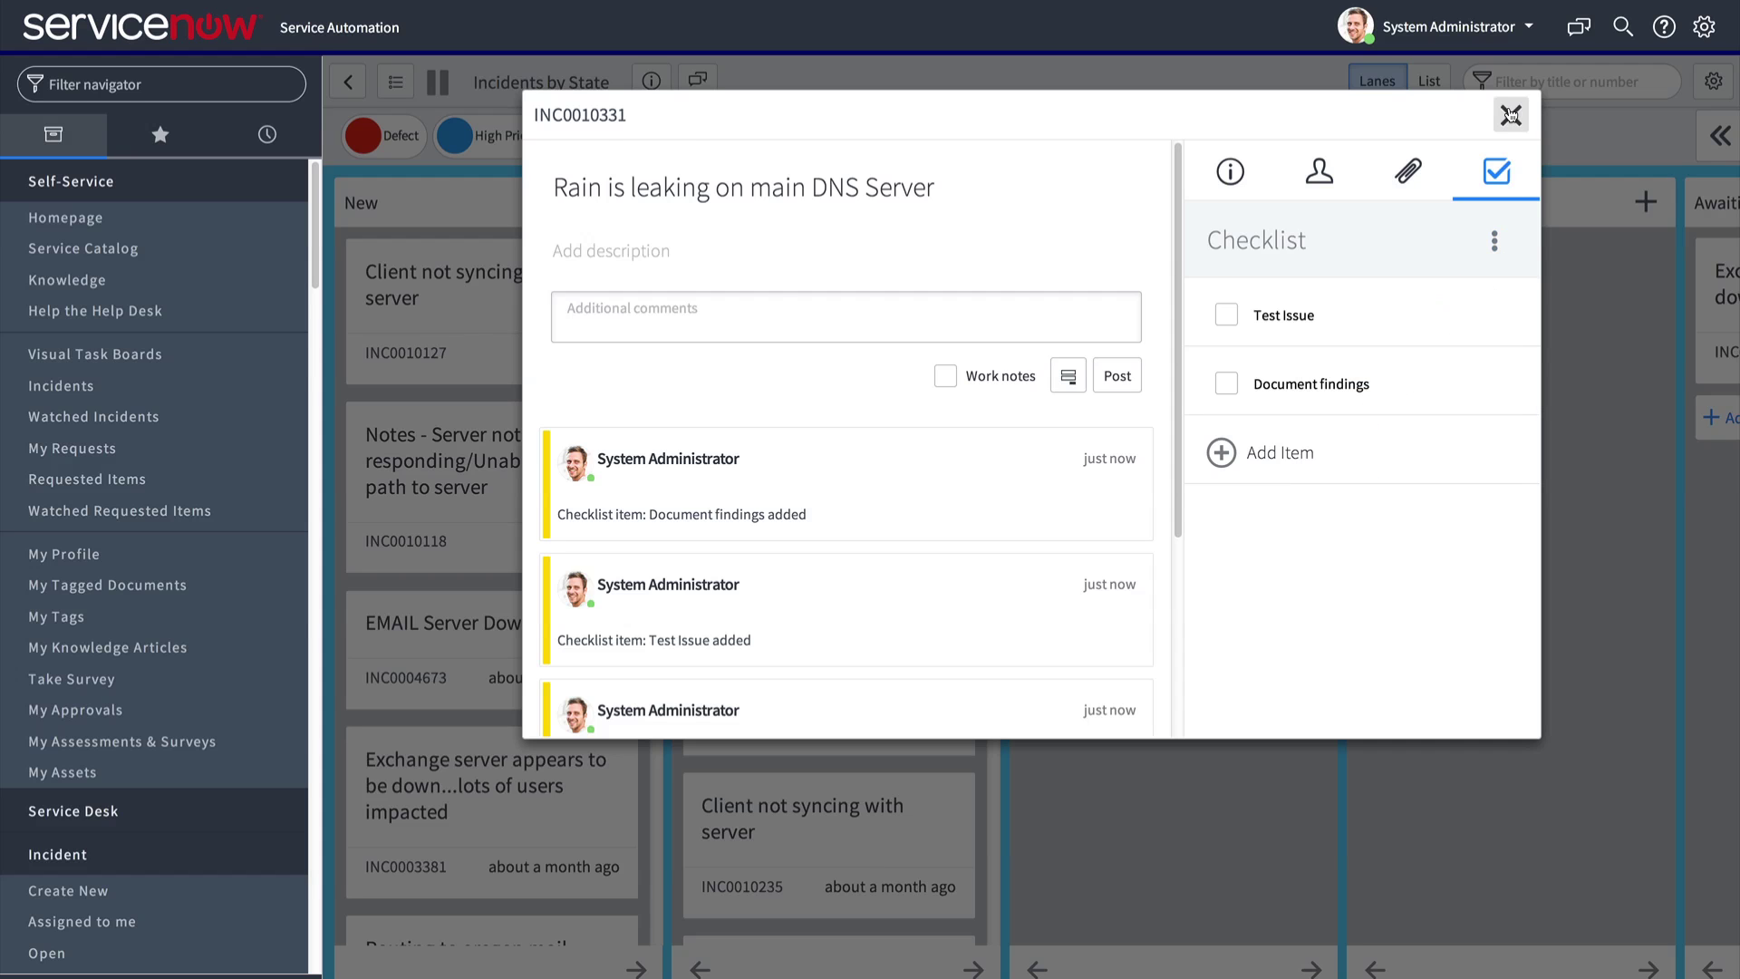
{"action": "left_click", "coordinate": [1510, 113]}
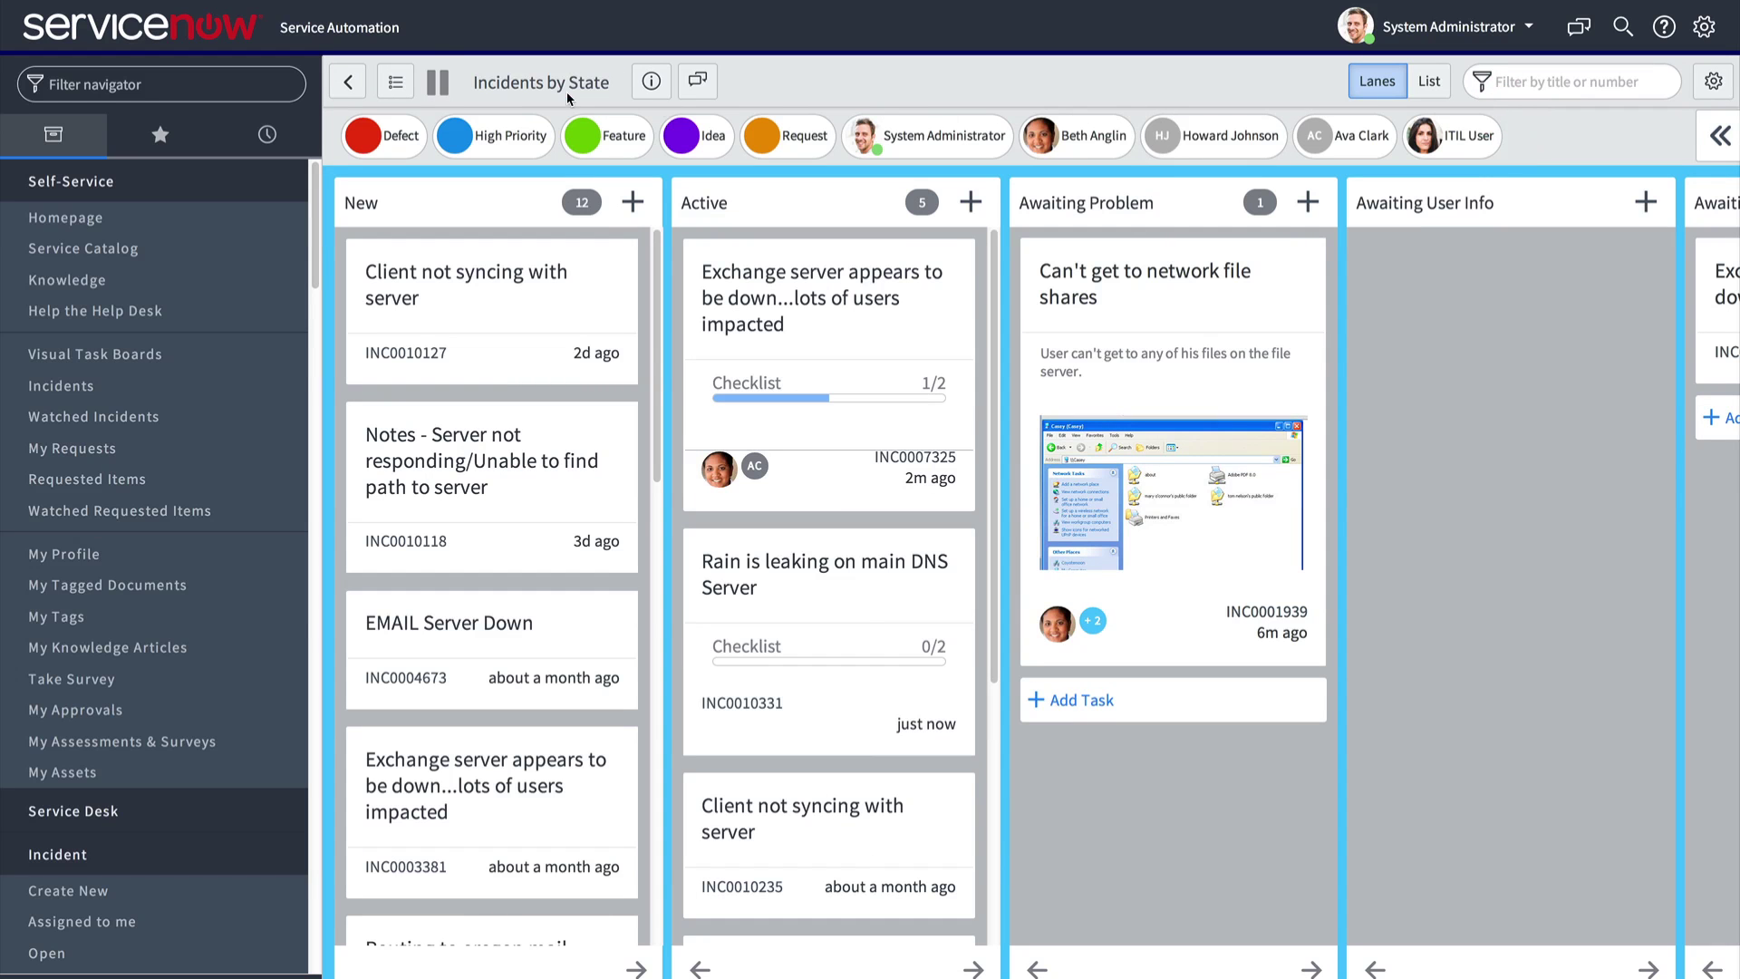
Step: Open the New Ad Campaign freeform board and archive the Video Series task
{"action": "left_click", "coordinate": [345, 82]}
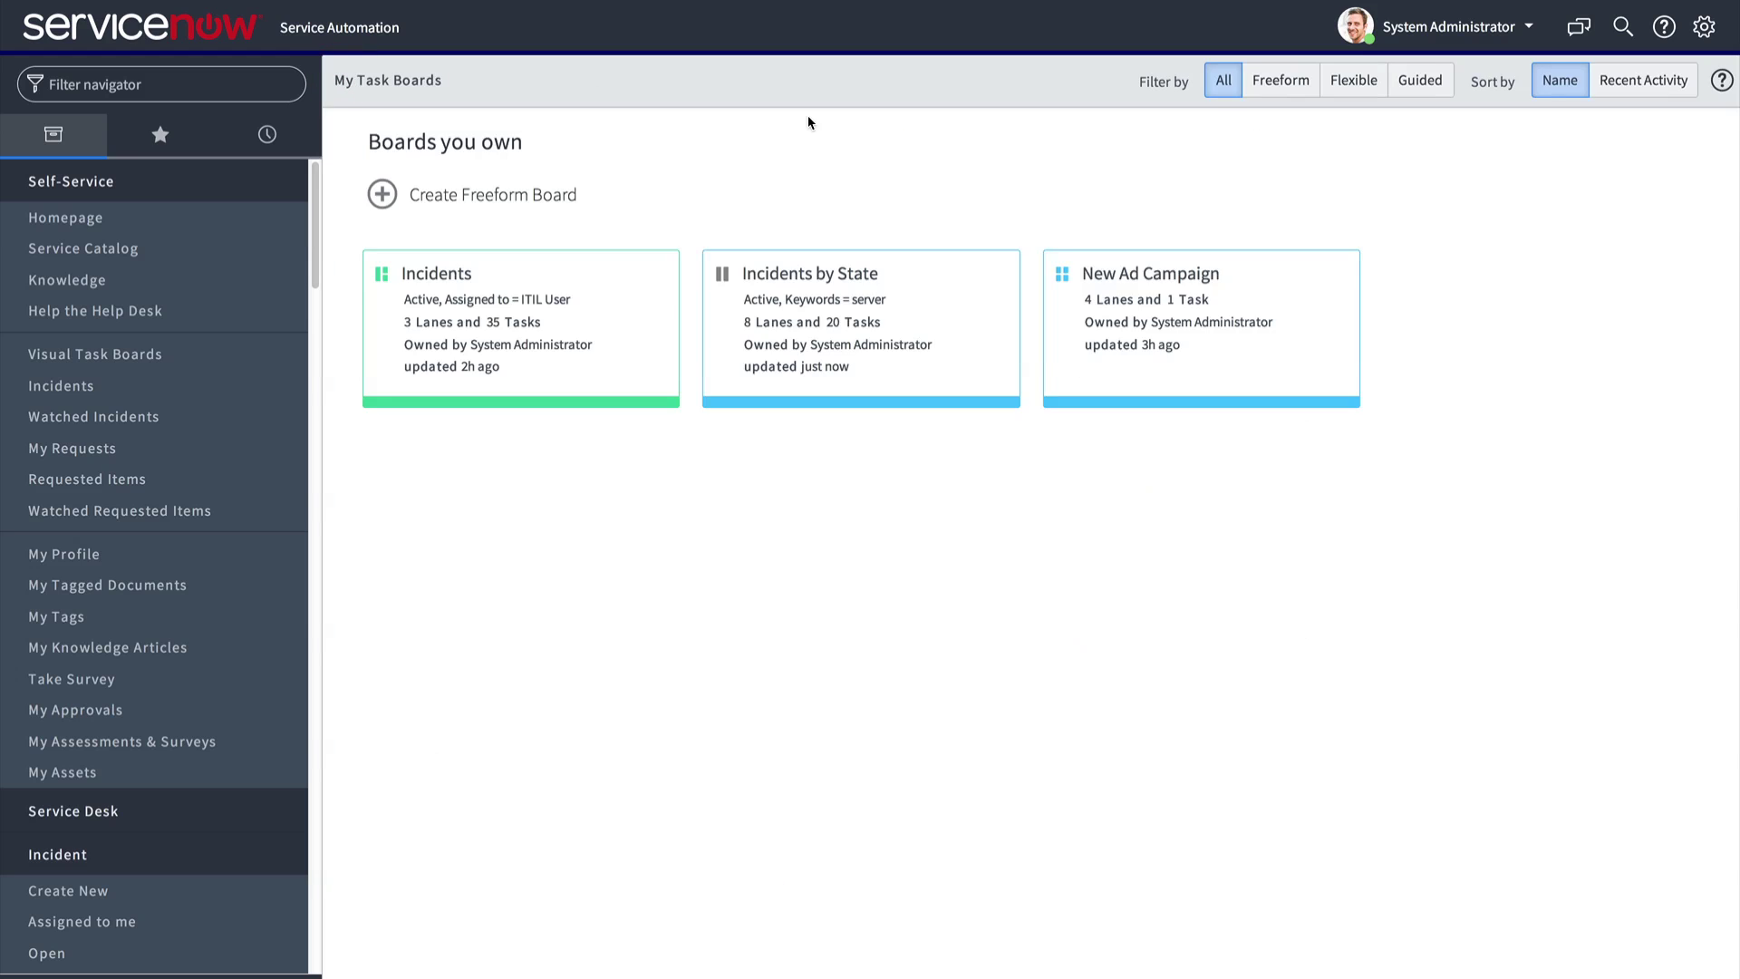
{"action": "left_click", "coordinate": [1280, 80]}
{"action": "mouse_move", "coordinate": [619, 307]}
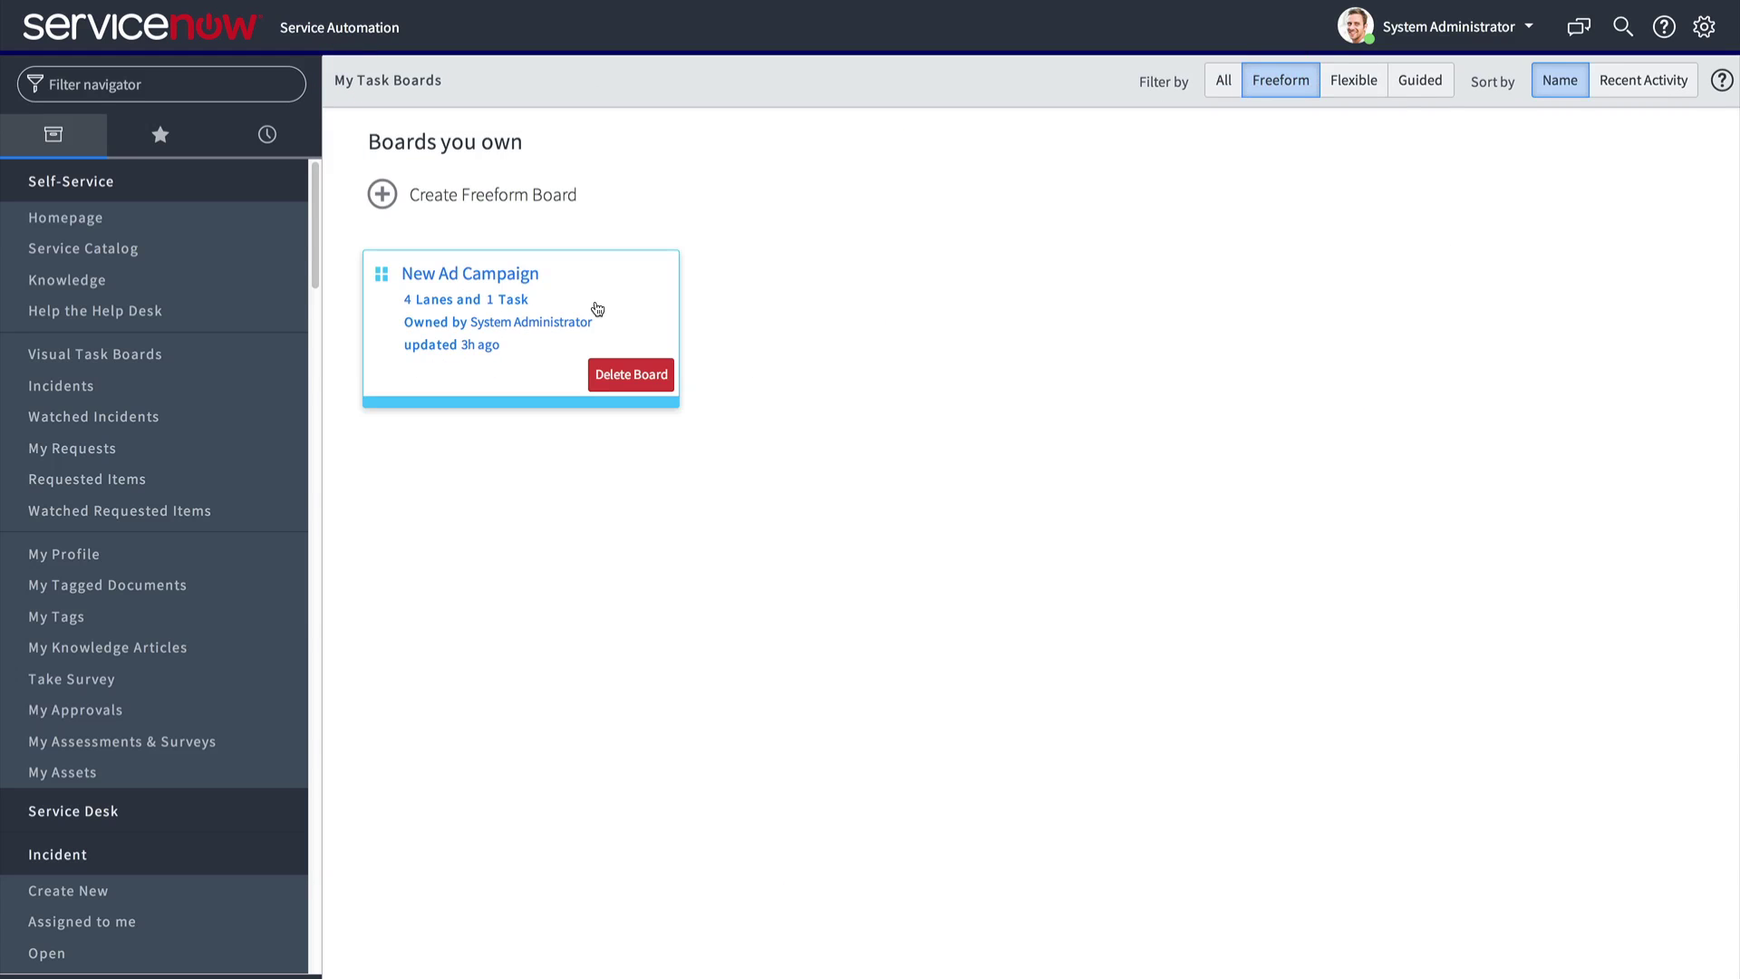
{"action": "left_click", "coordinate": [559, 317]}
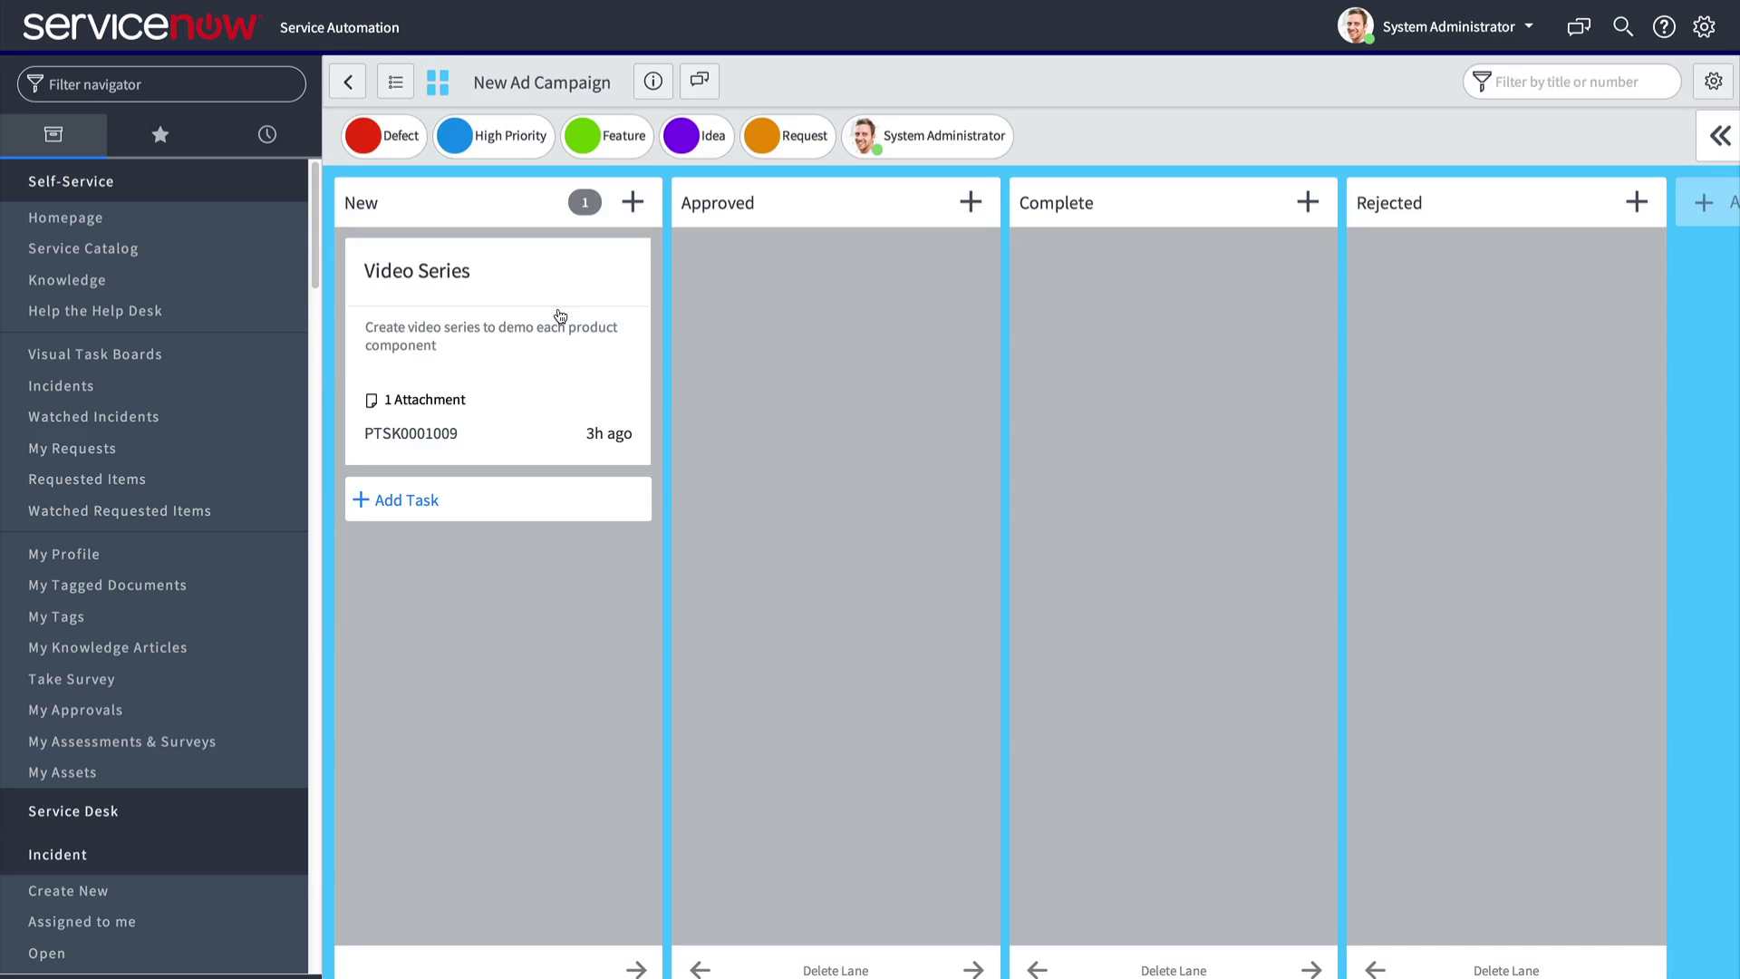
{"action": "left_click", "coordinate": [558, 313]}
{"action": "left_click", "coordinate": [1229, 172]}
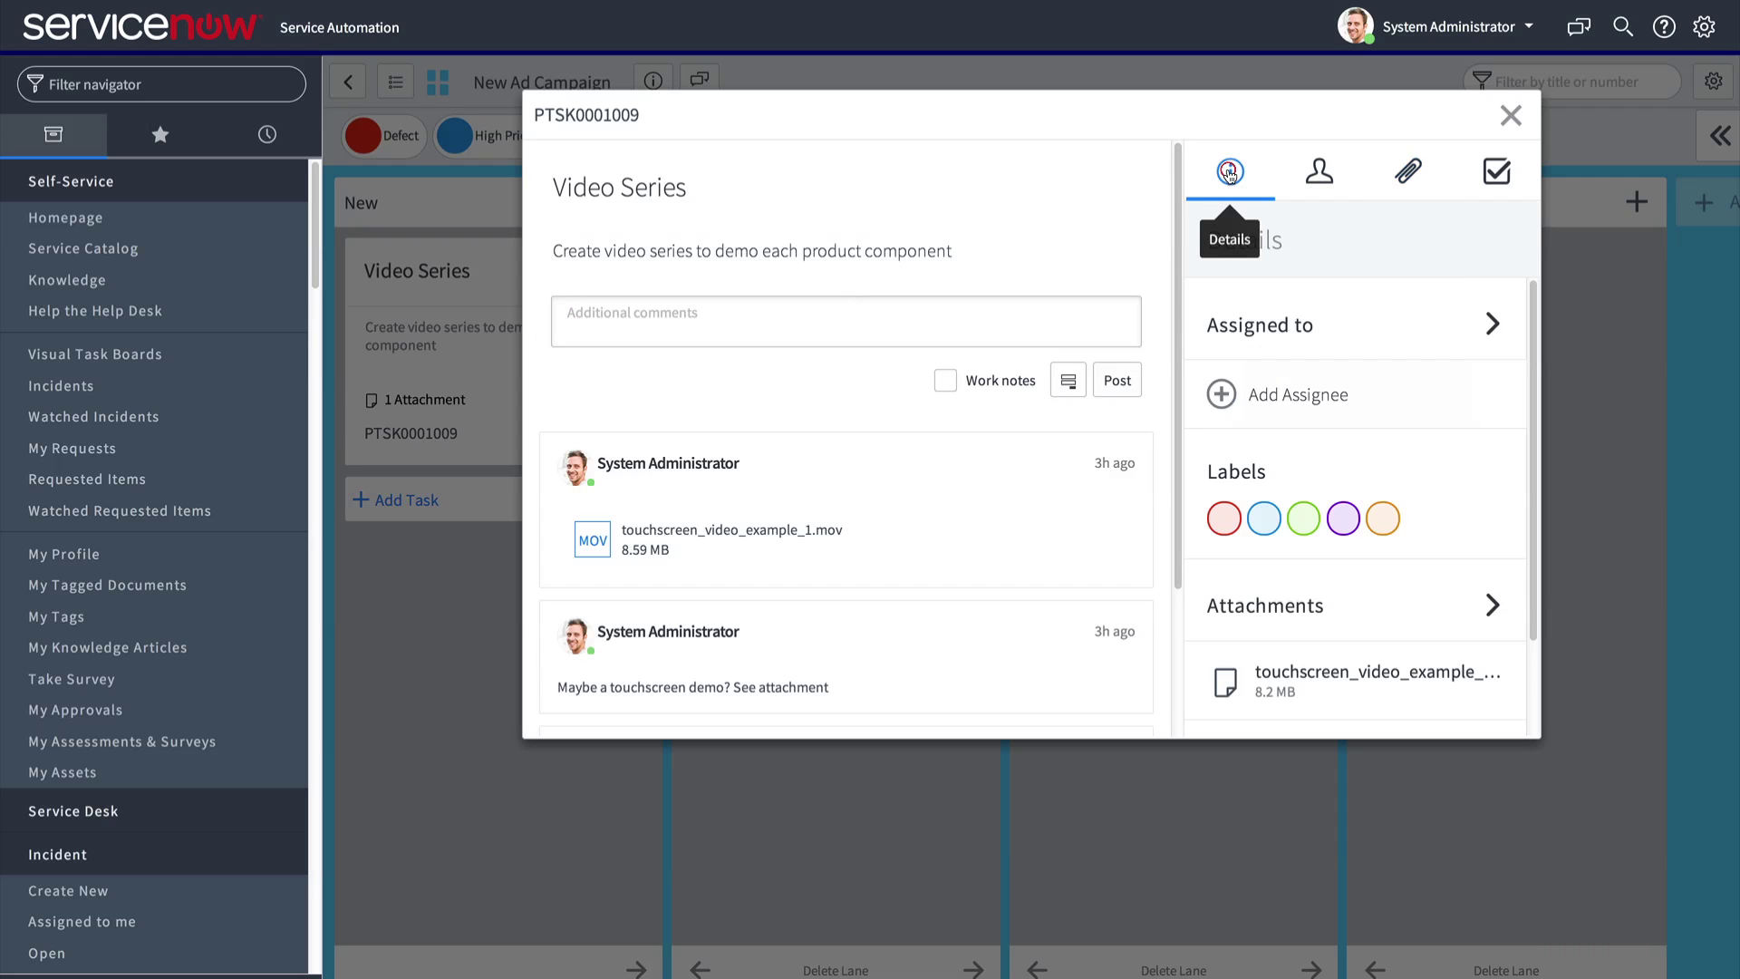
{"action": "scroll", "coordinate": [1508, 347], "scroll_direction": "down", "scroll_amount": 2}
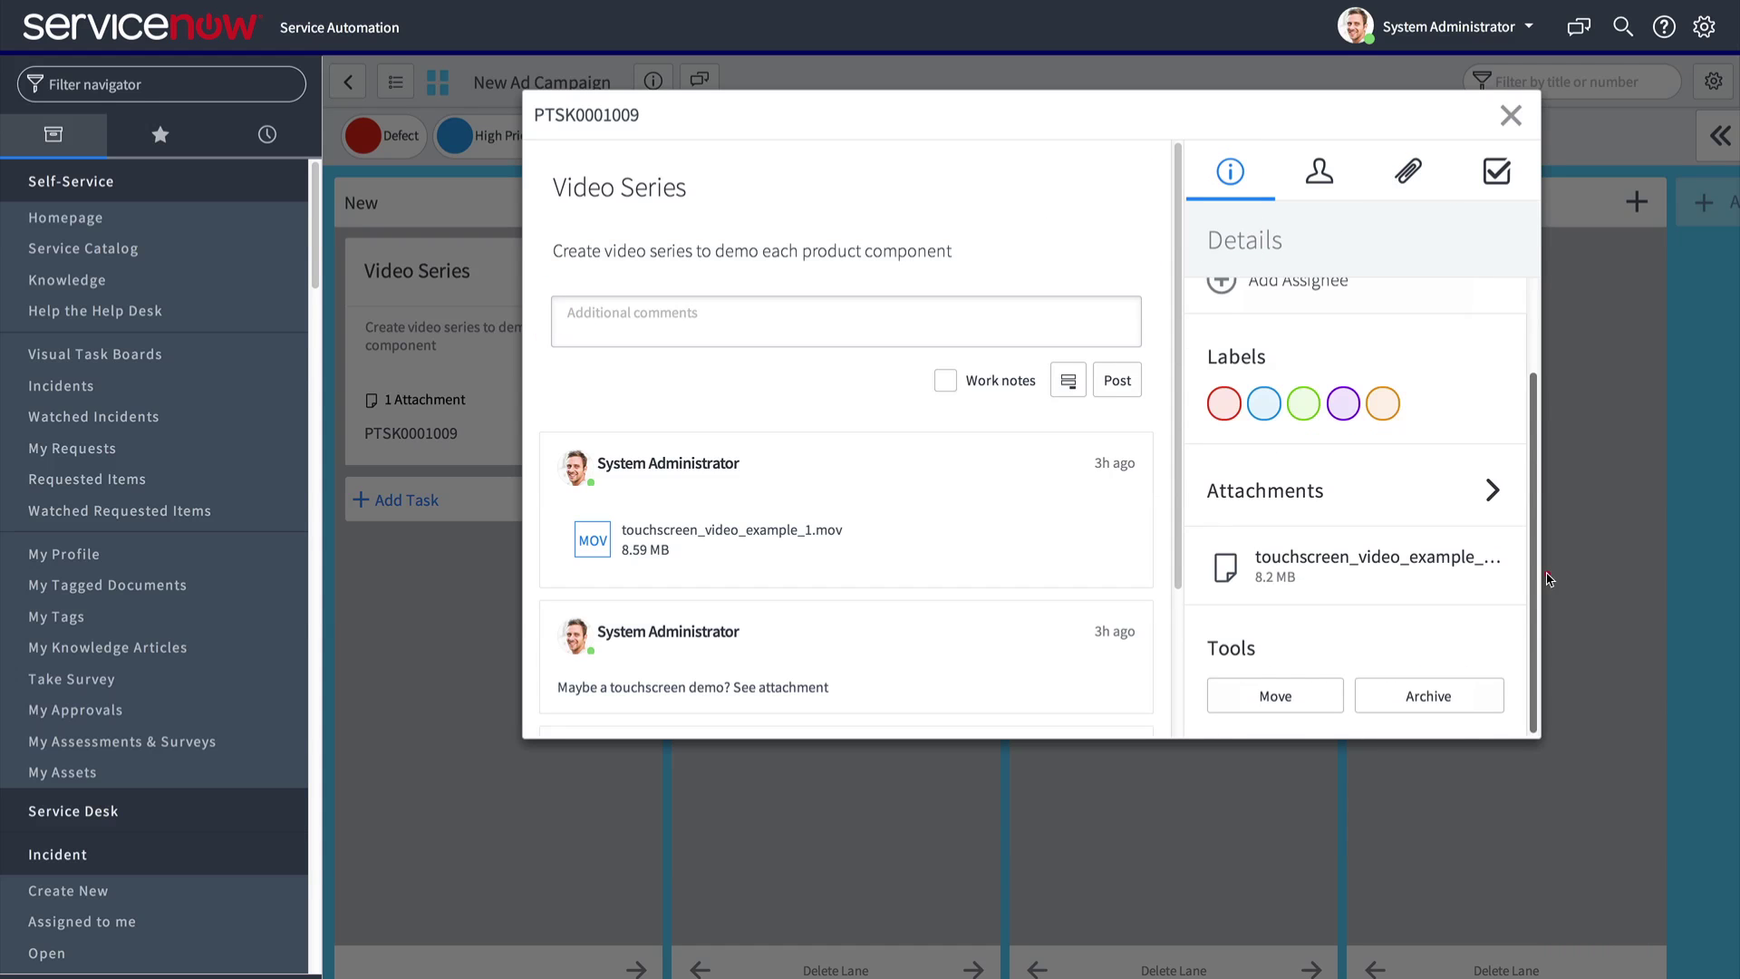
{"action": "left_click", "coordinate": [1423, 698]}
{"action": "left_click", "coordinate": [1126, 197]}
{"action": "left_click", "coordinate": [1575, 98]}
Step: Restore Video Series from the board's archived tasks list
{"action": "left_click", "coordinate": [1713, 81]}
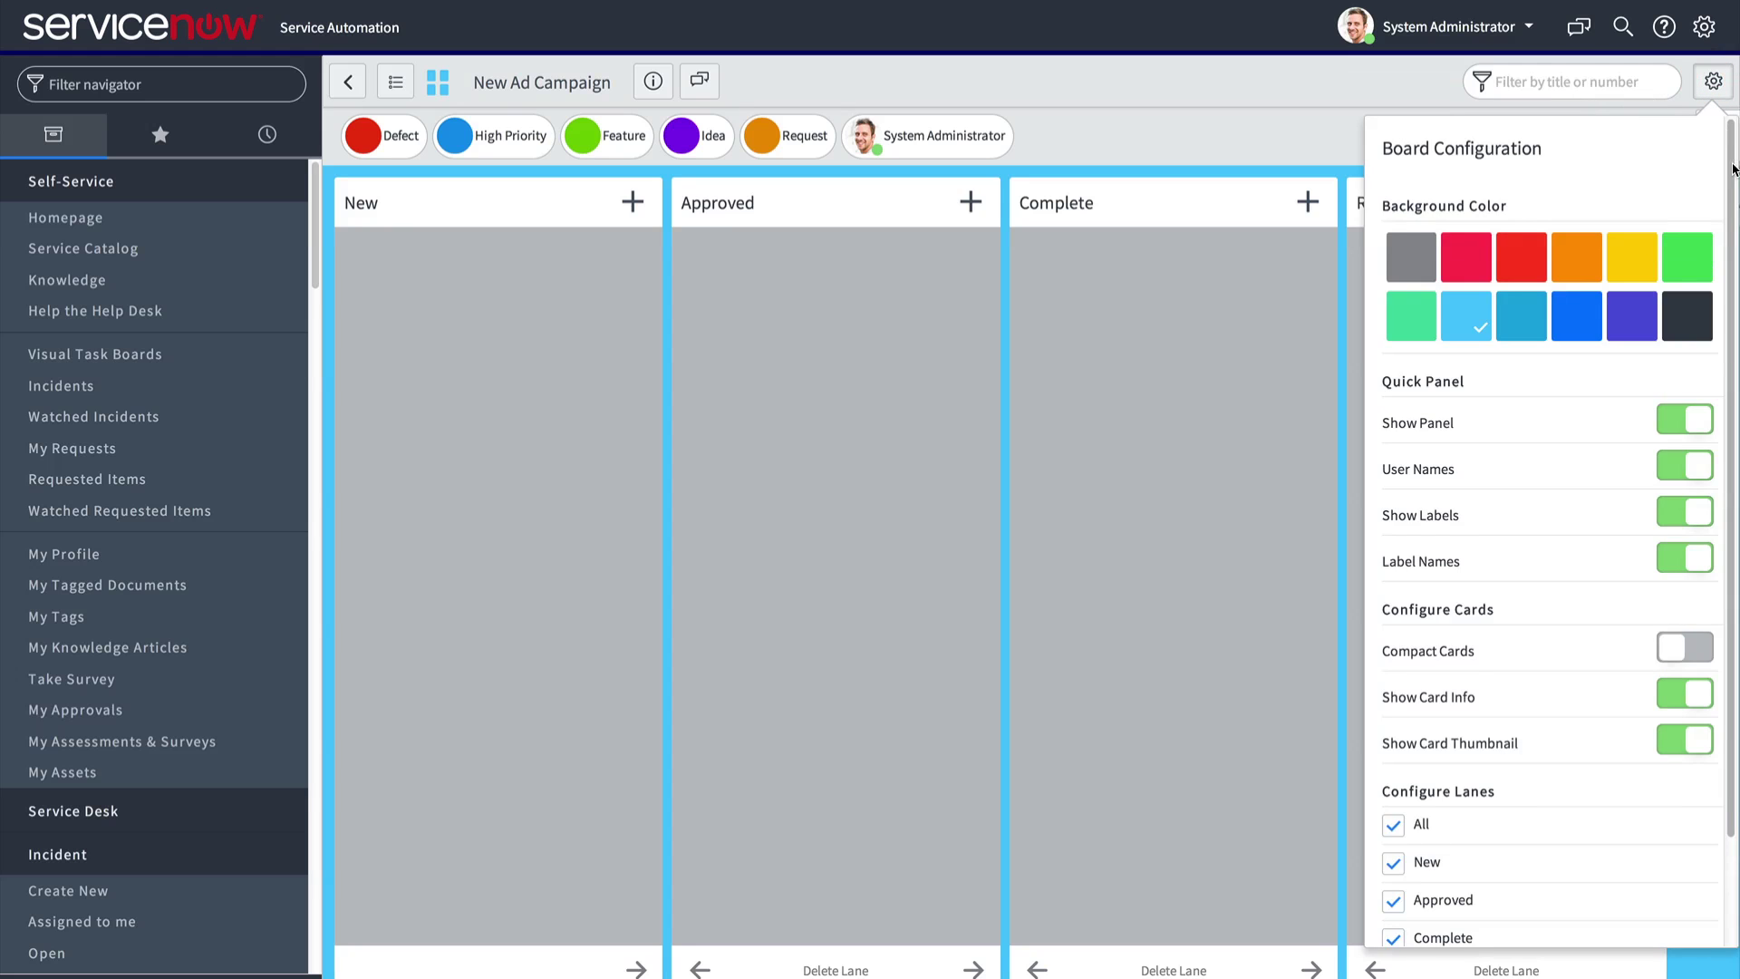
{"action": "scroll", "coordinate": [1731, 288], "scroll_direction": "down", "scroll_amount": 1}
{"action": "scroll", "coordinate": [1734, 290], "scroll_direction": "down", "scroll_amount": 1}
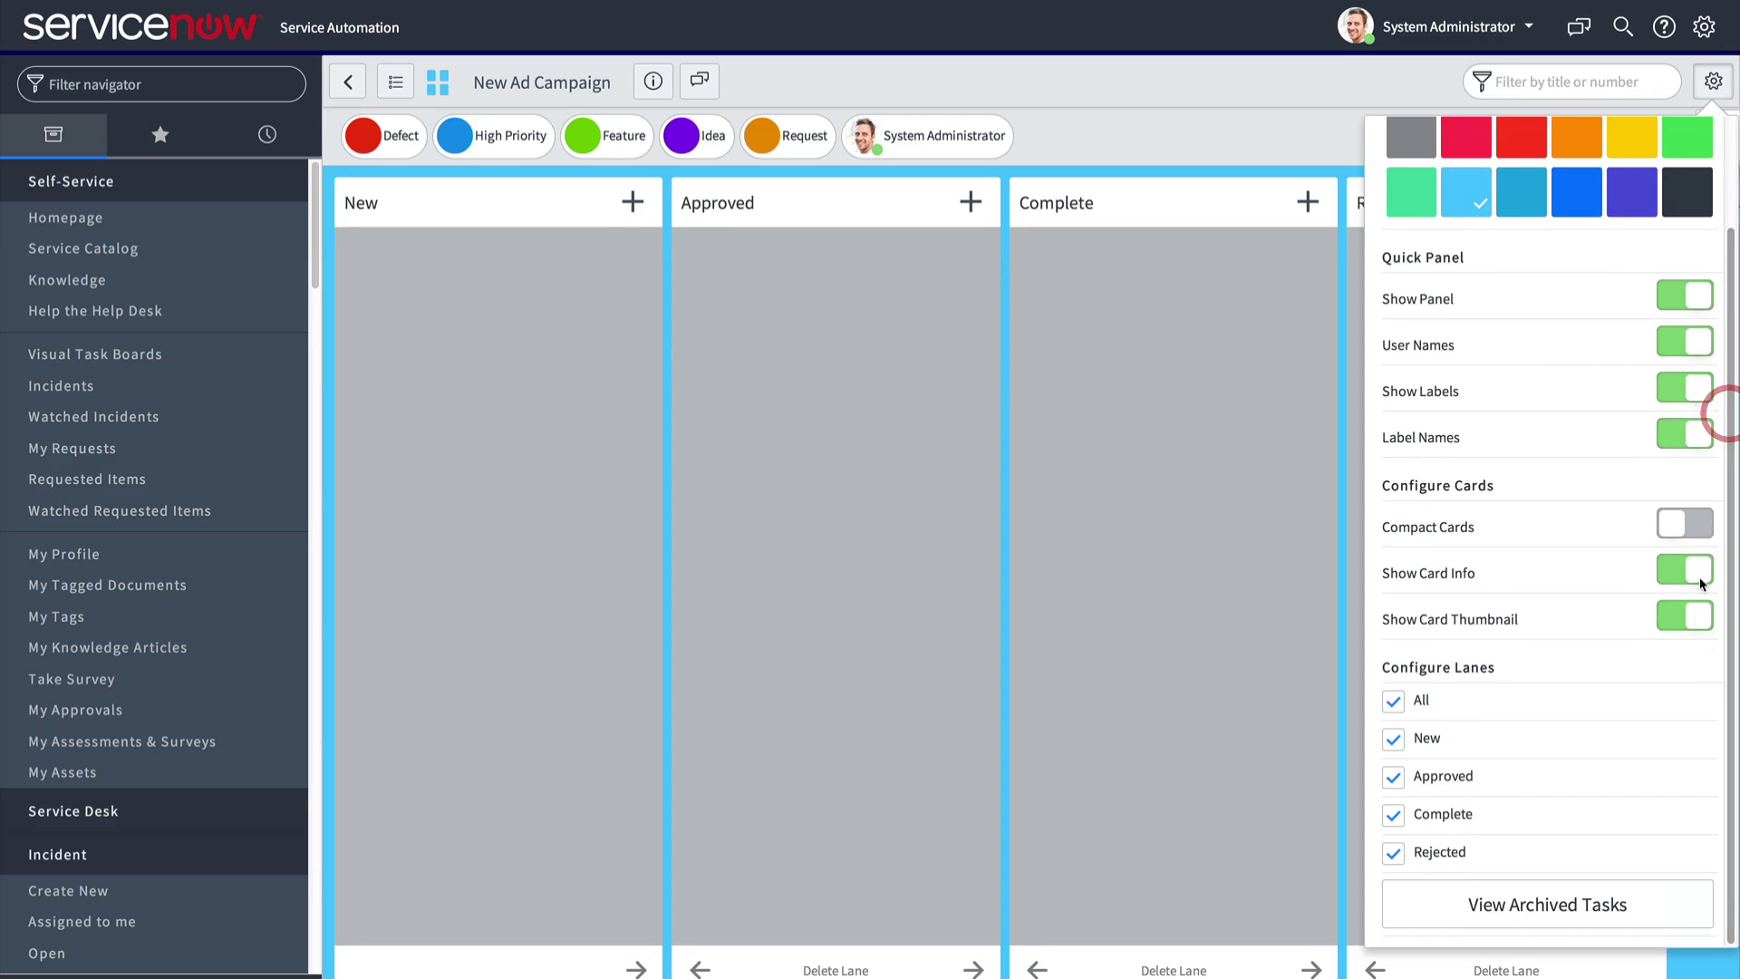
{"action": "left_click", "coordinate": [1647, 910]}
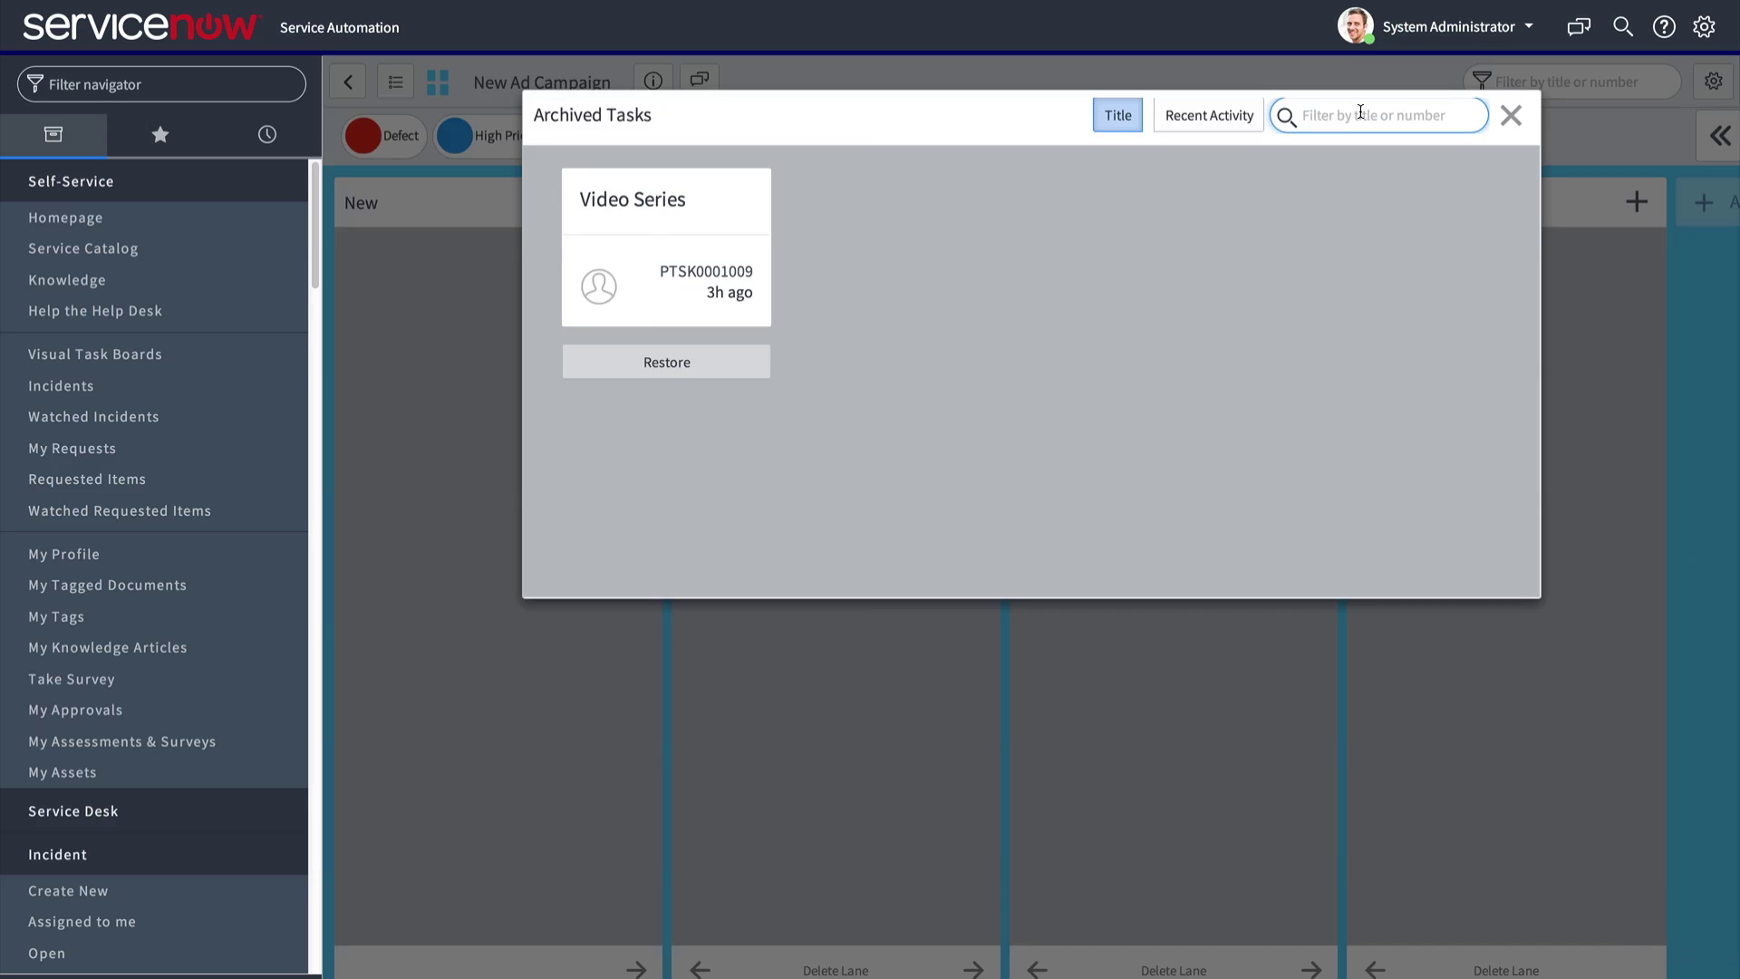
{"action": "left_click", "coordinate": [729, 363]}
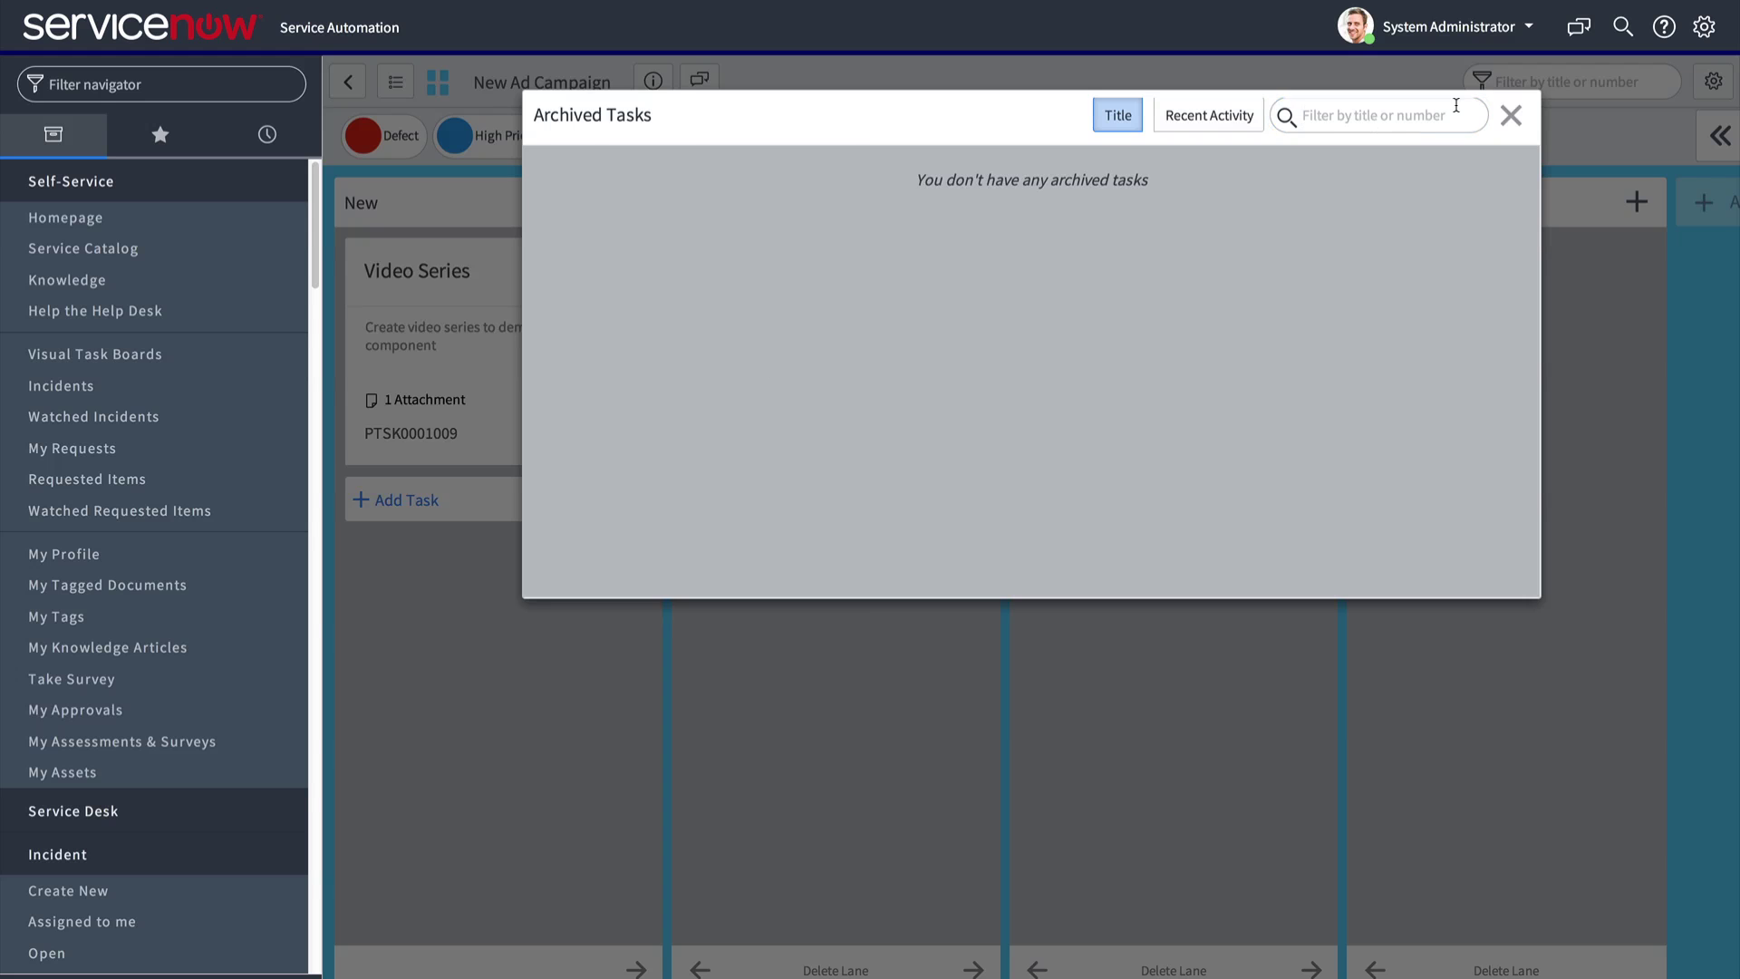
{"action": "left_click", "coordinate": [1505, 110]}
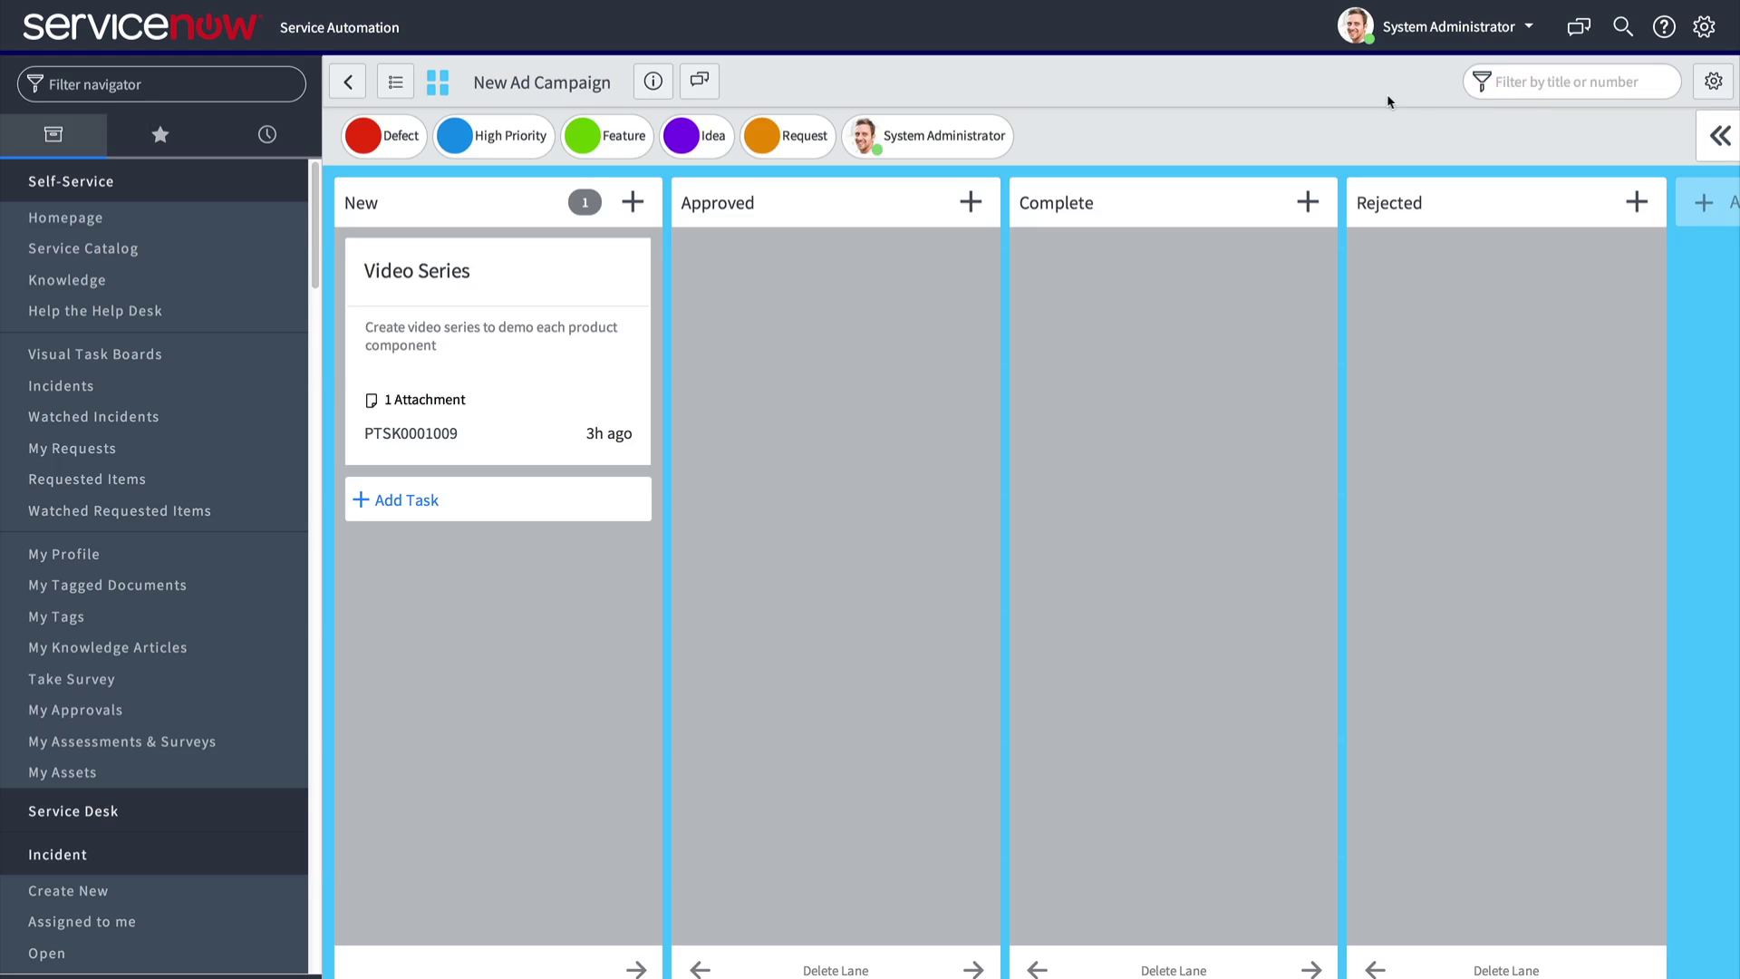
Step: Open the Incidents by State board from the Guided filter of My Task Boards
{"action": "left_click", "coordinate": [349, 83]}
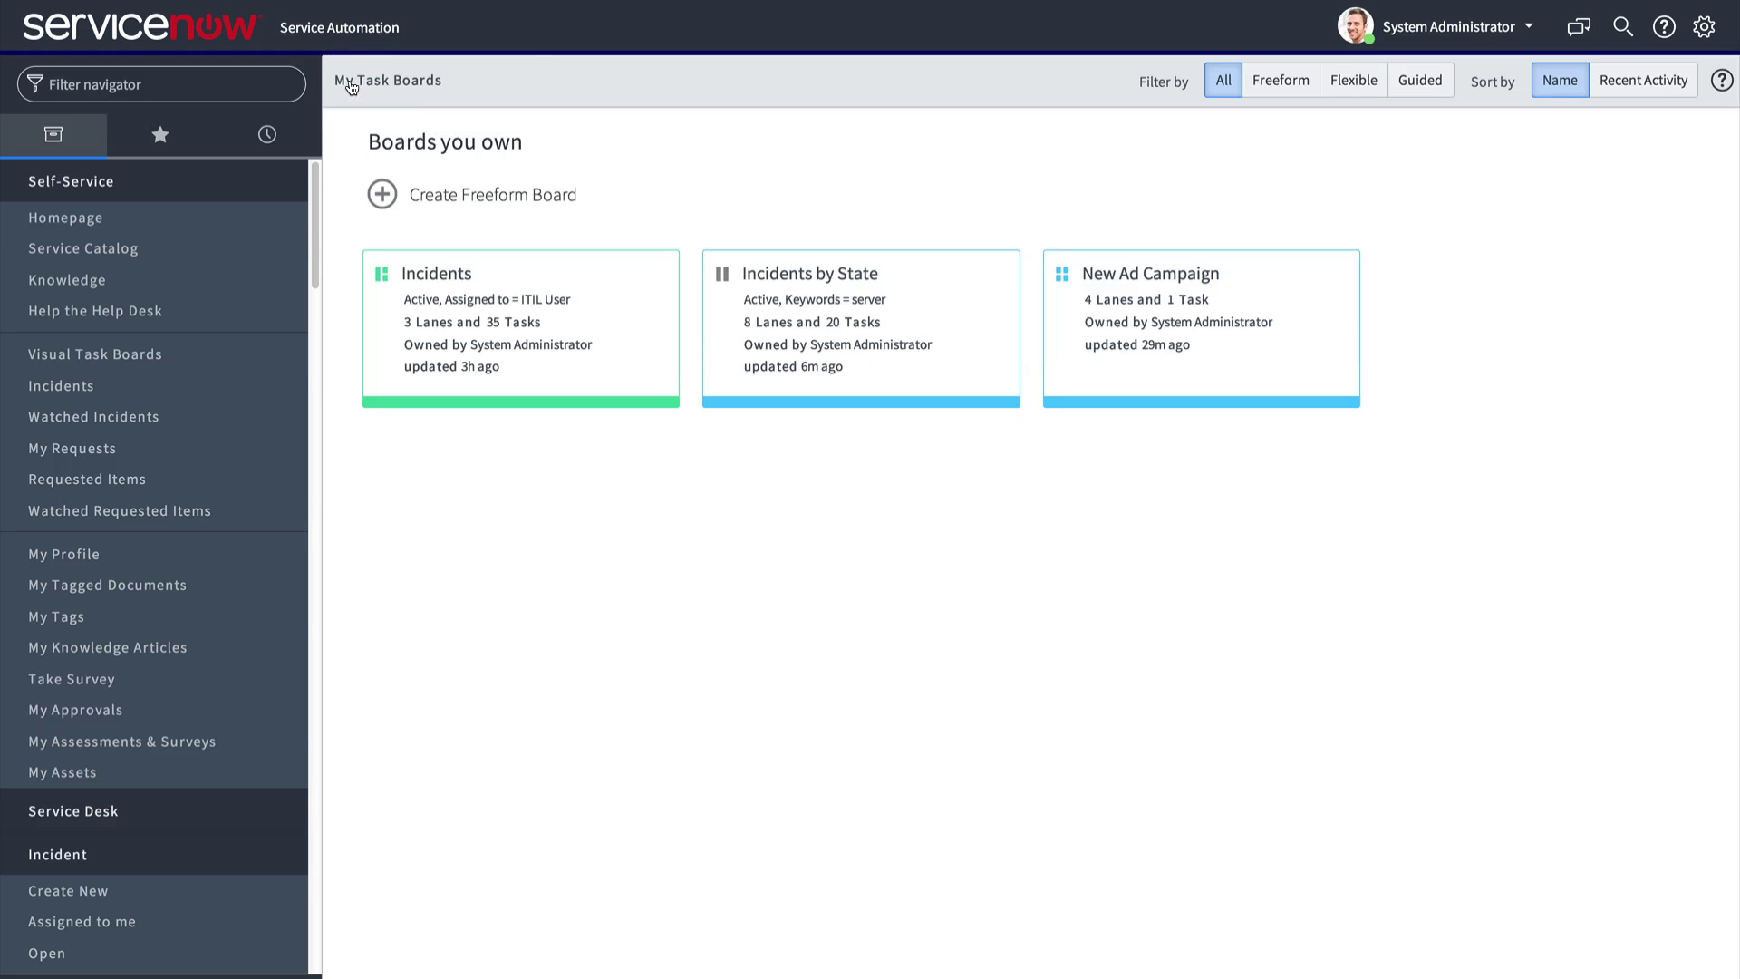
{"action": "left_click", "coordinate": [1419, 89]}
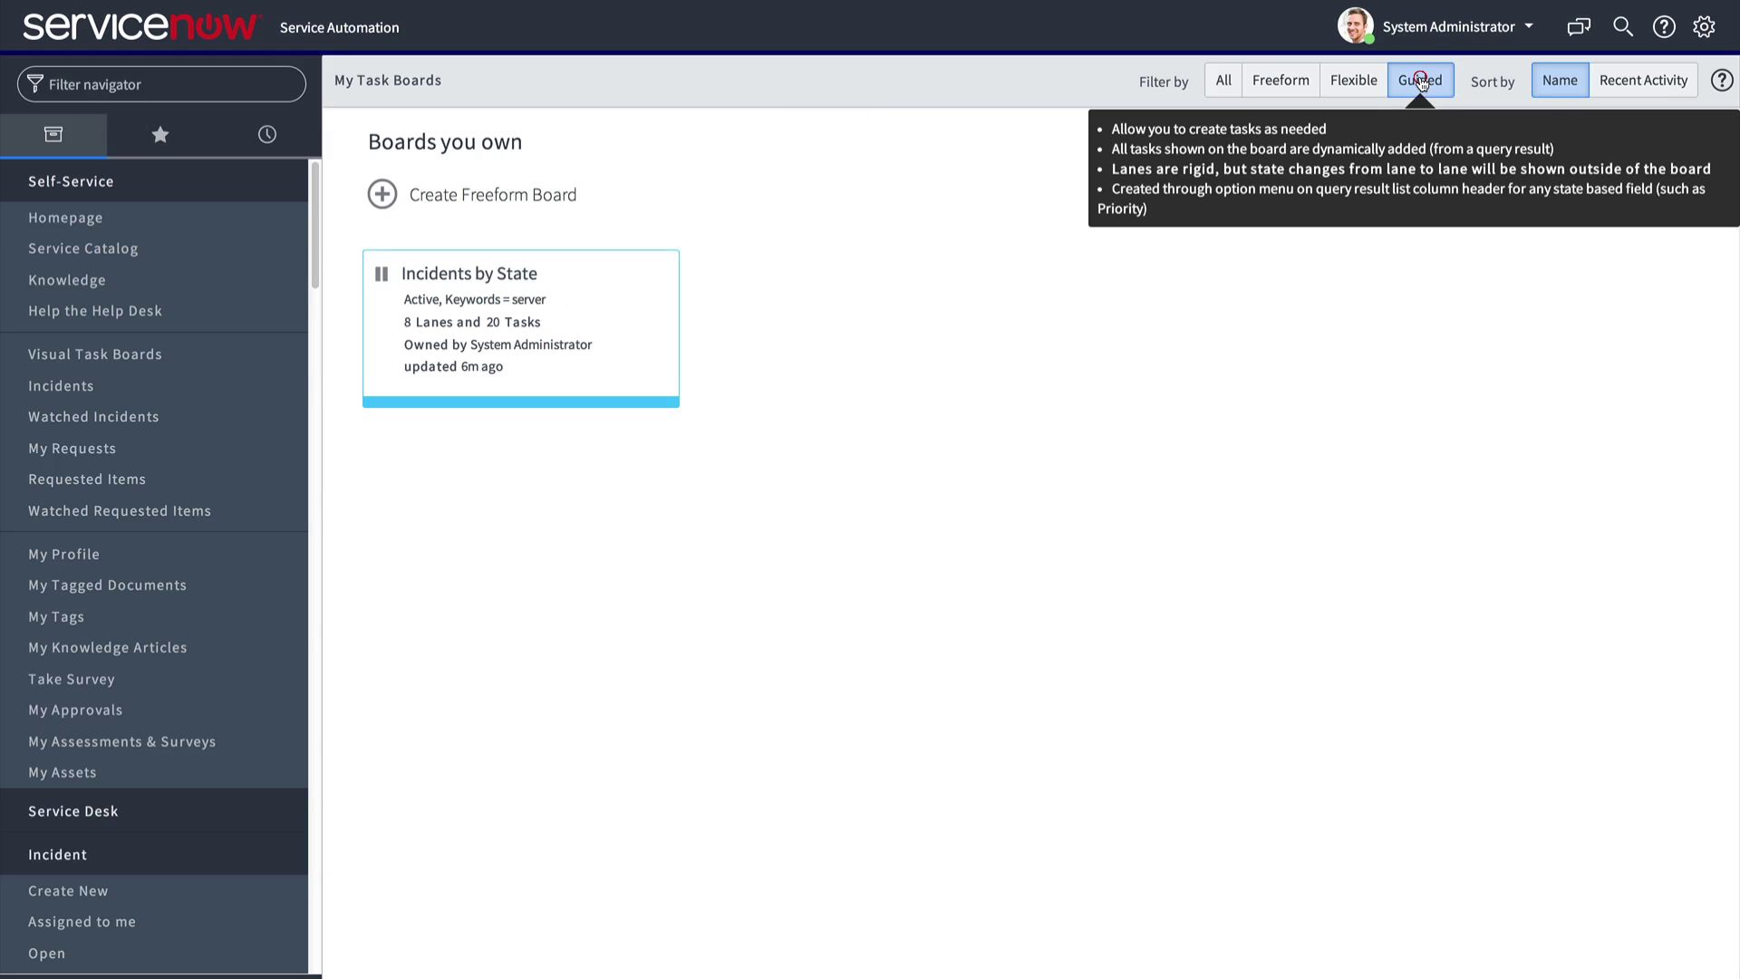
{"action": "left_click", "coordinate": [506, 328]}
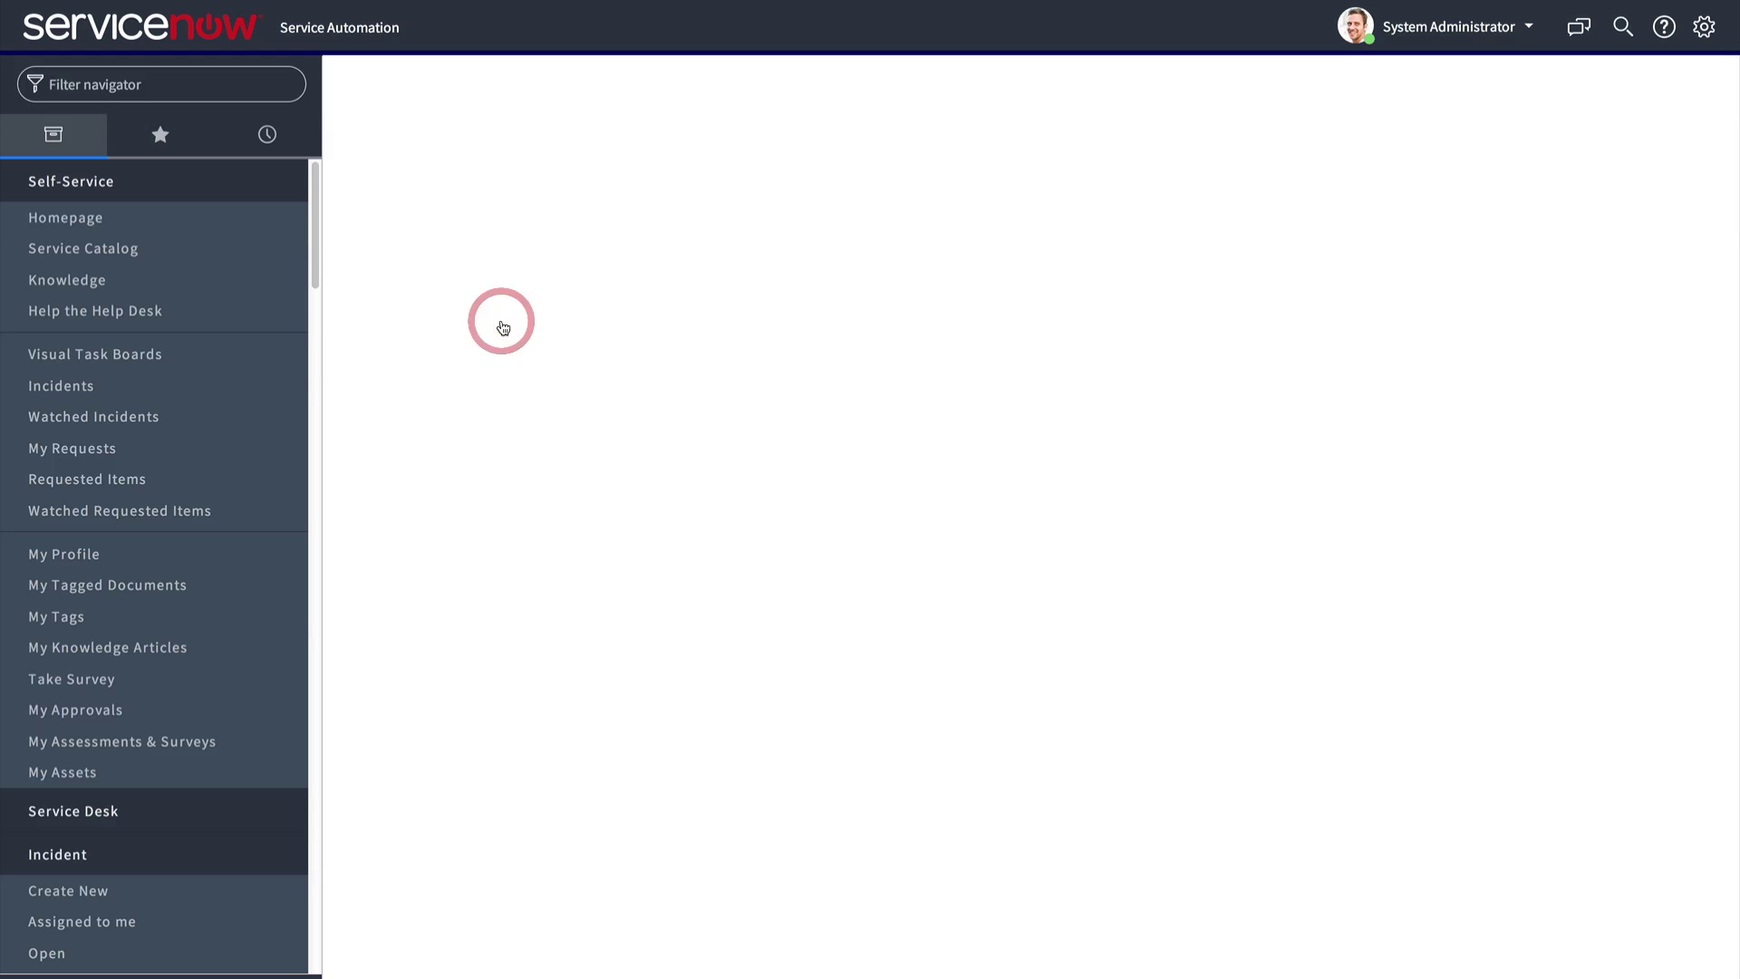
Step: Open the board's group conversation in the full Connect Chat page
{"action": "left_click", "coordinate": [703, 81]}
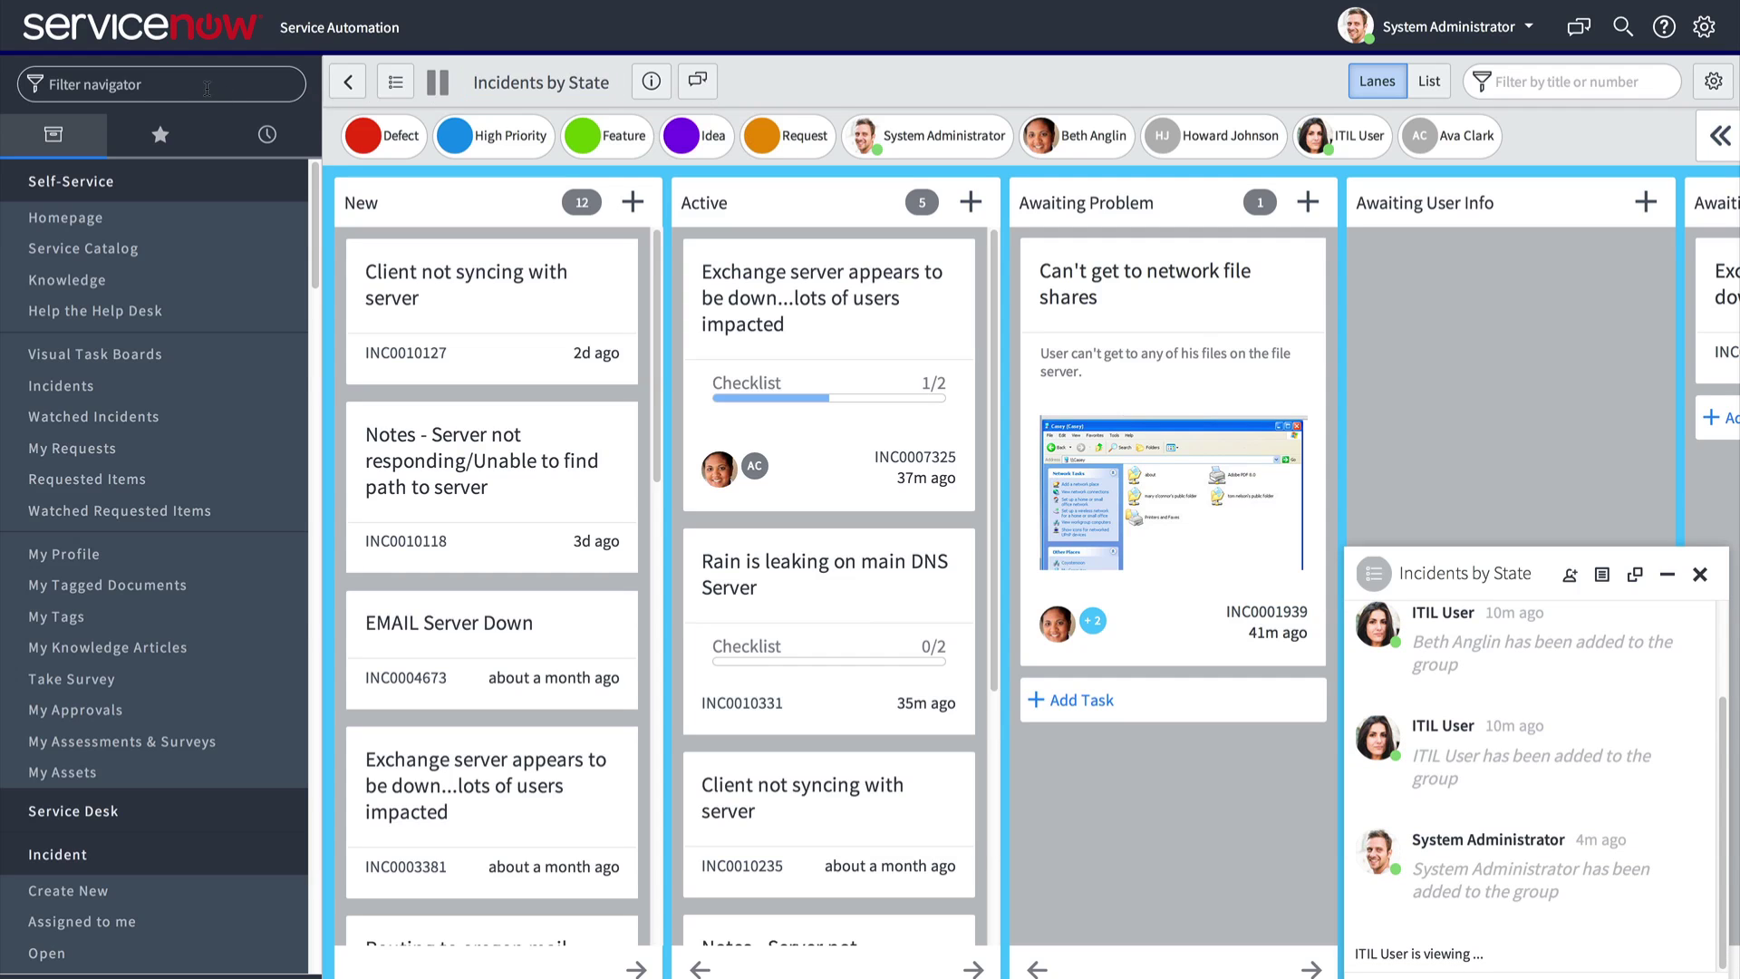
{"action": "type", "text": "connect"}
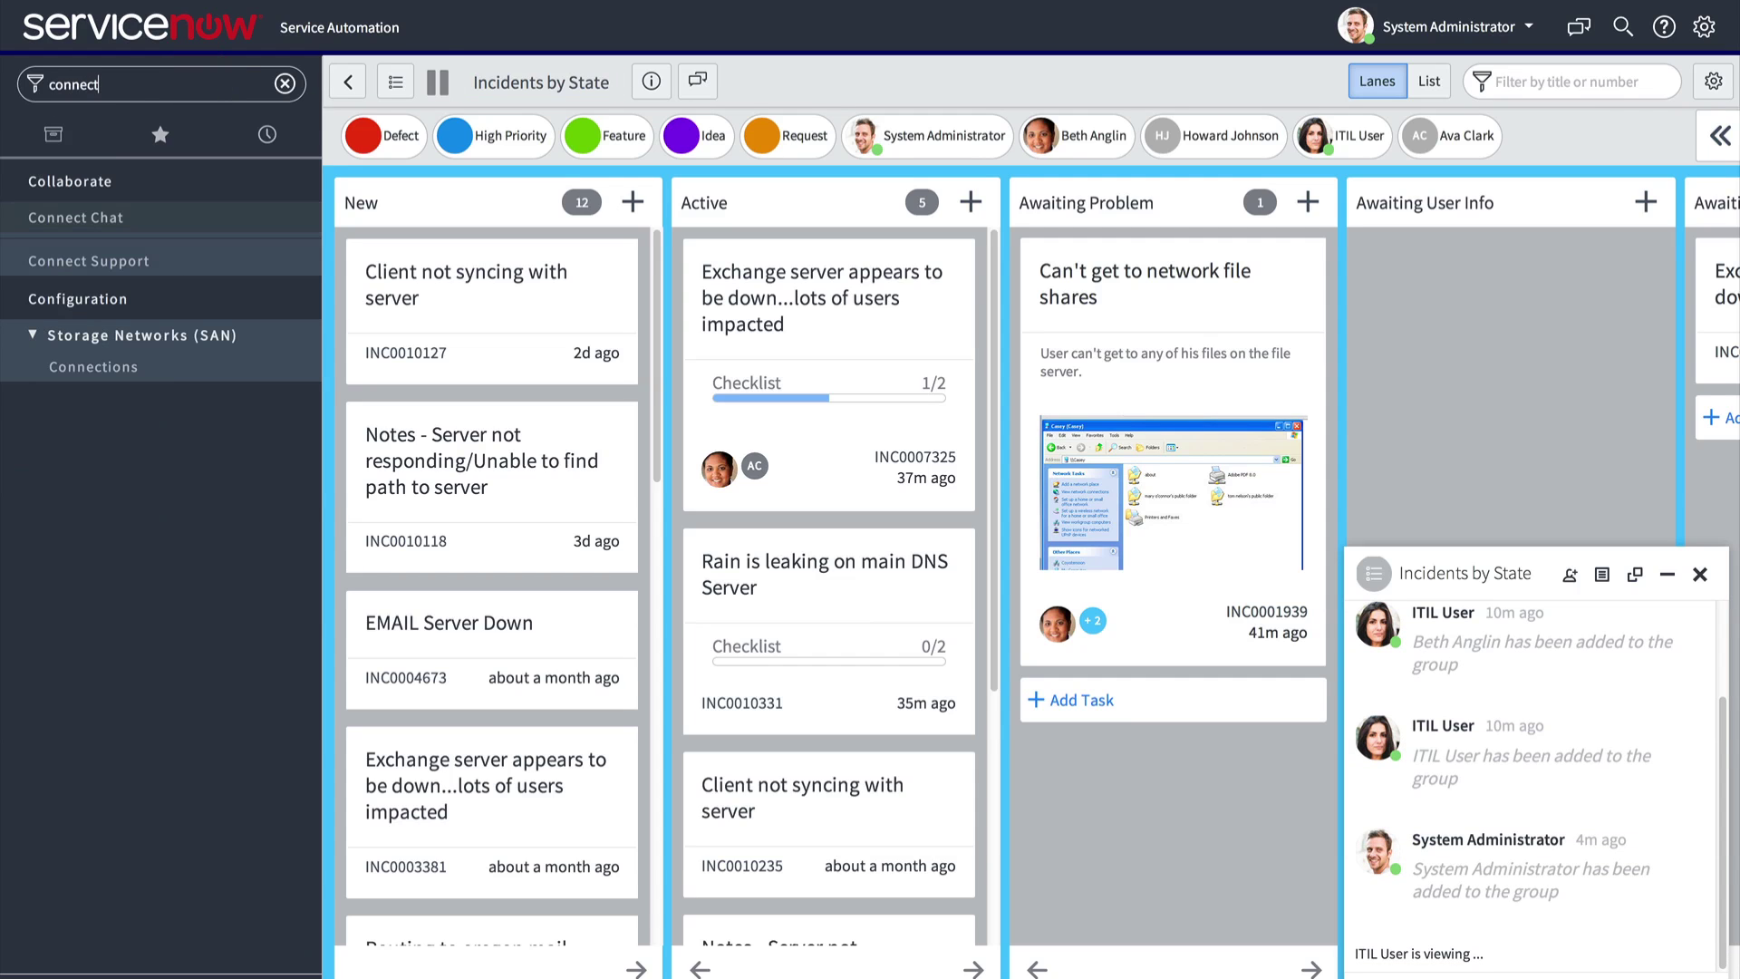
{"action": "left_click", "coordinate": [147, 218]}
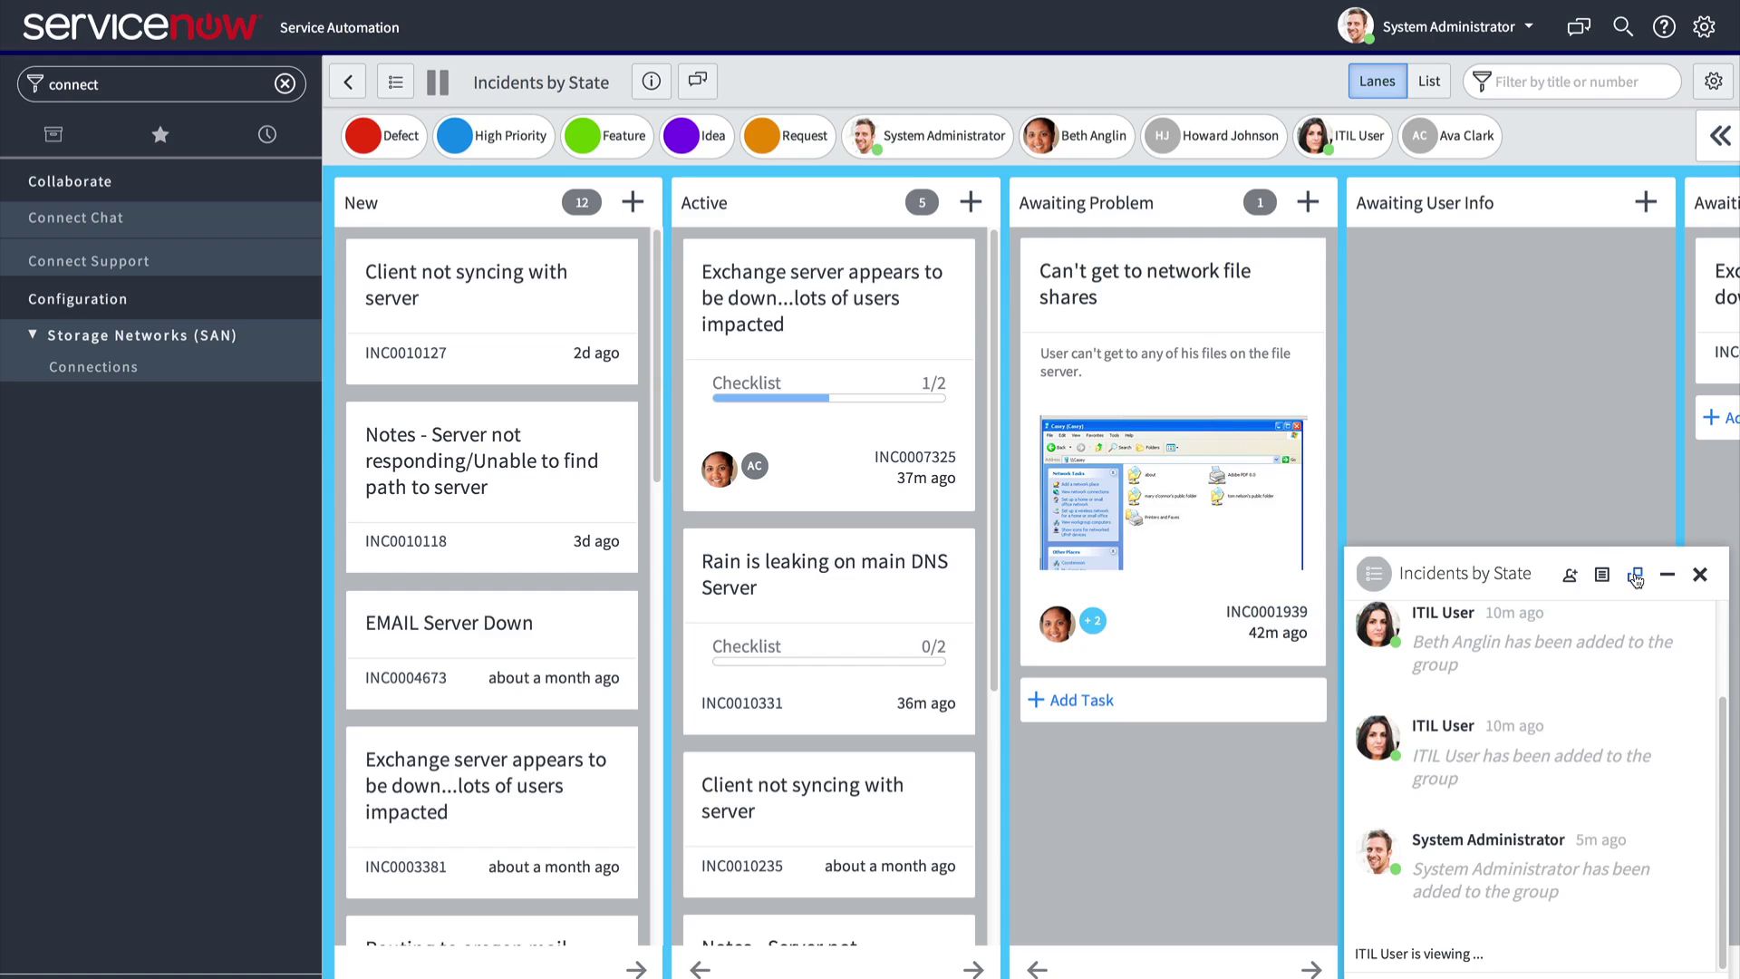
Step: Attach New Ad Campaign Guidelines.docx from the desktop to the full-page Incidents by State conversation
{"action": "left_click", "coordinate": [1635, 575]}
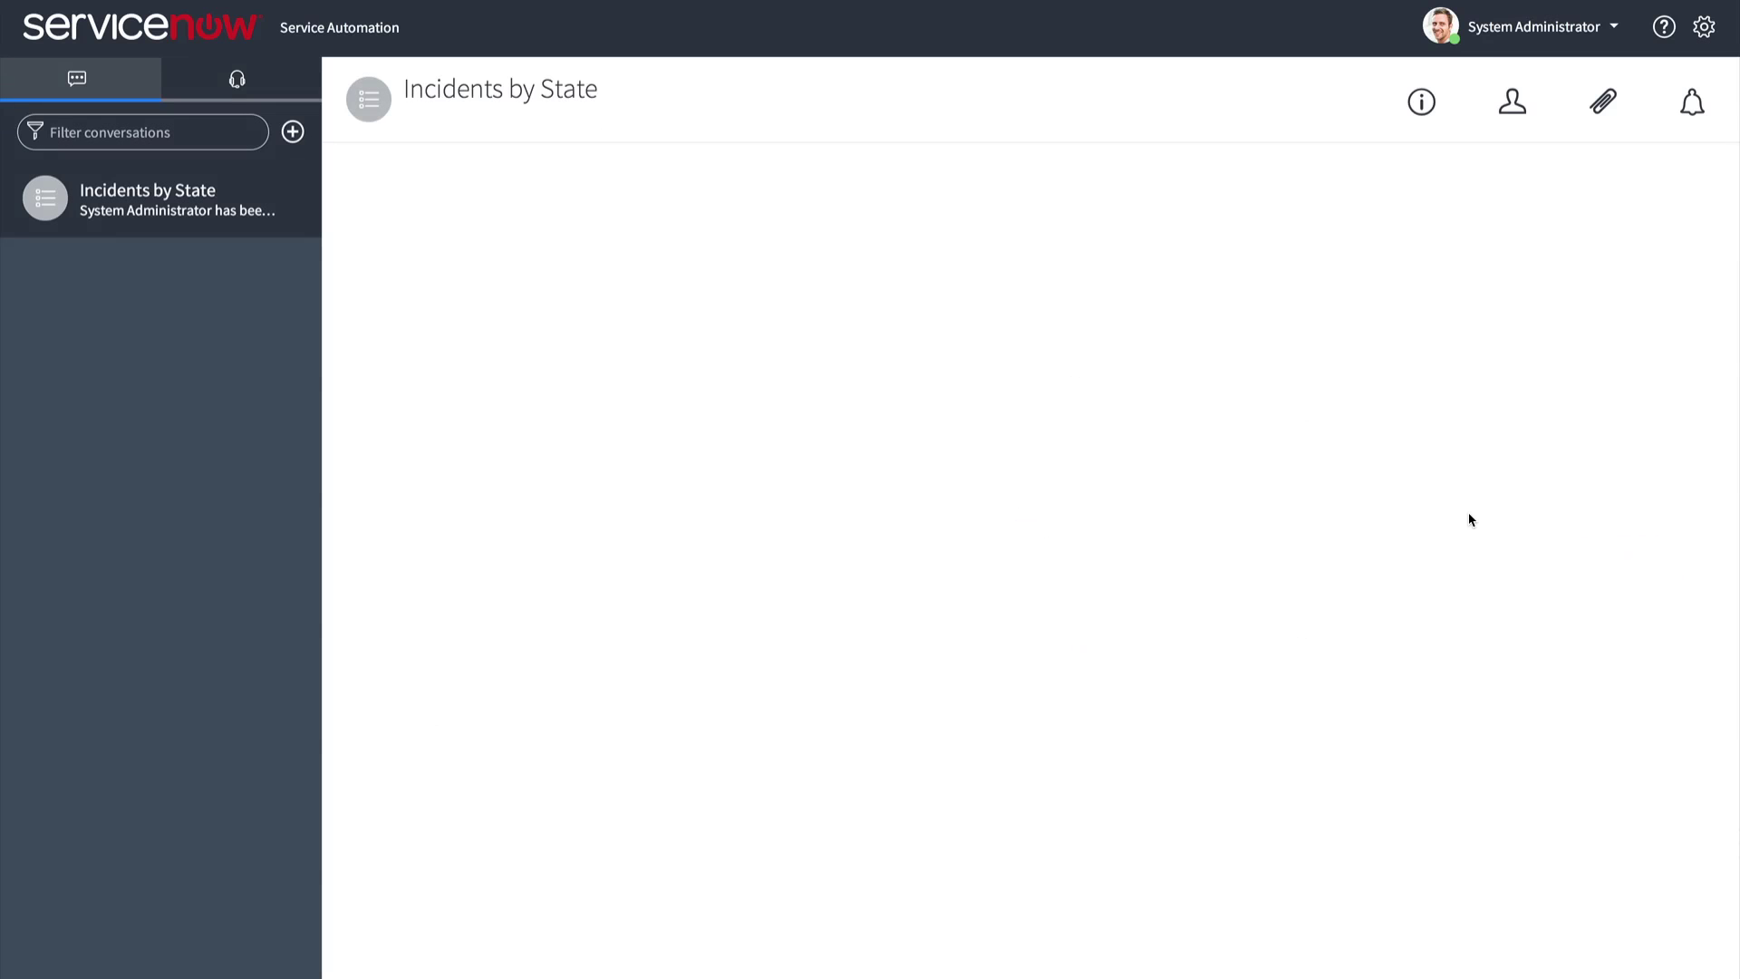
{"action": "key", "text": "ctrl+super+f"}
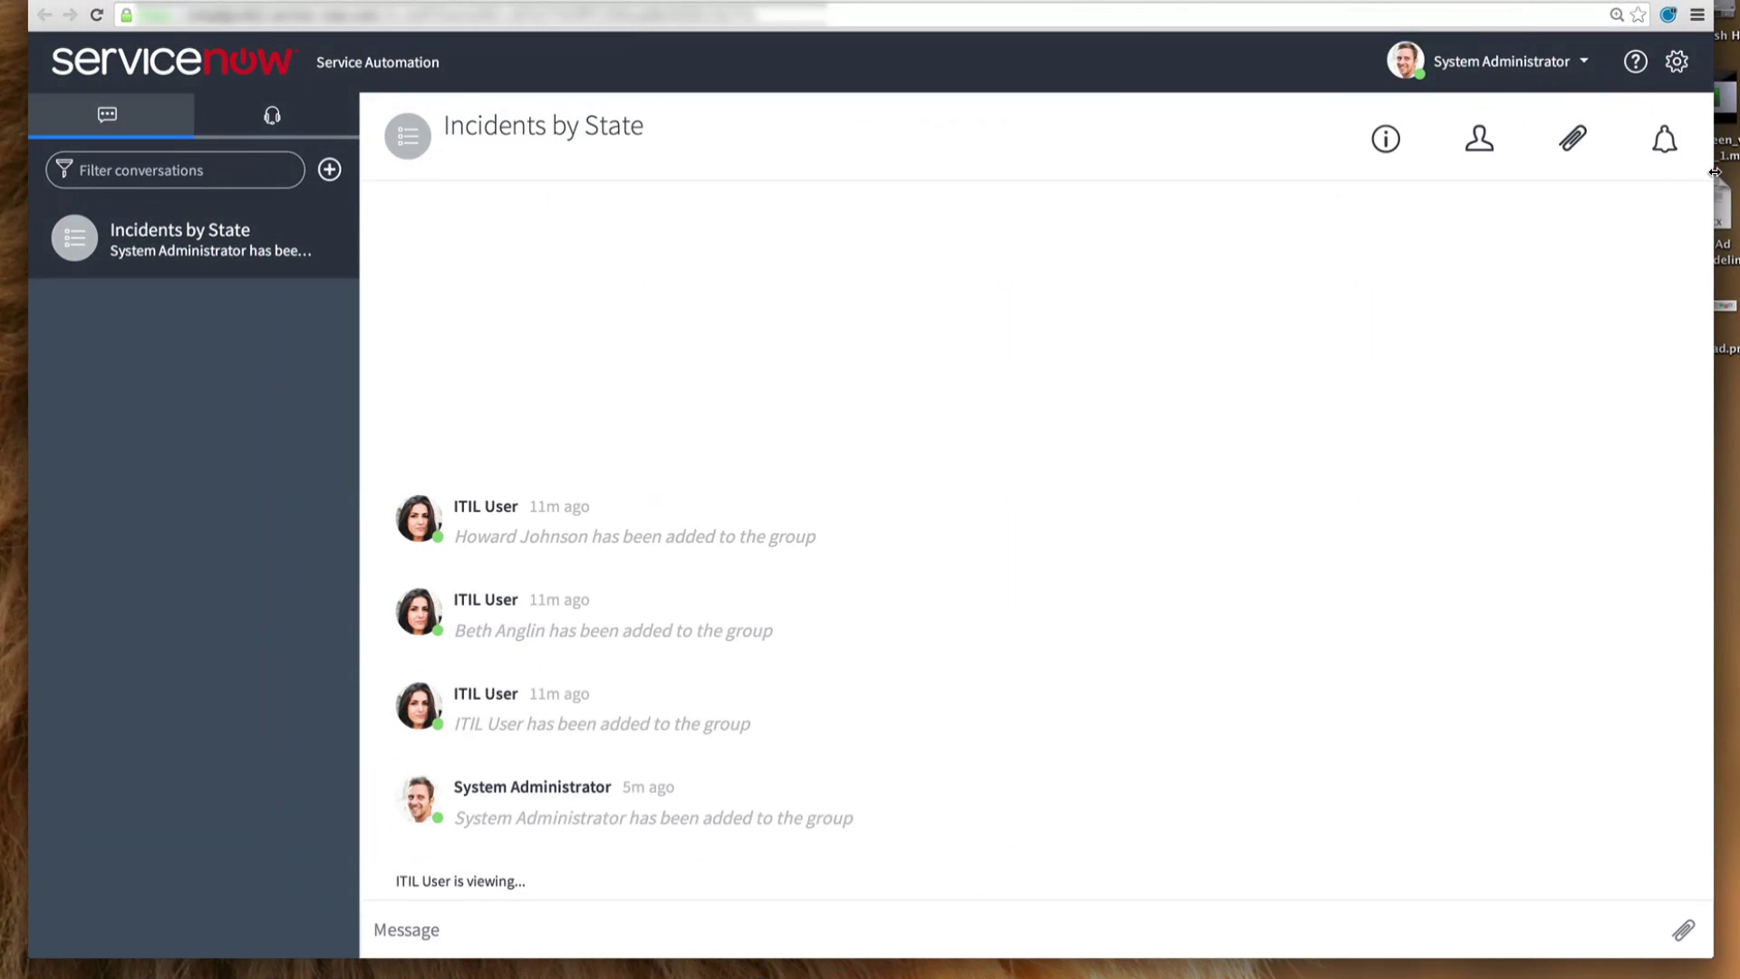
{"action": "left_click_drag", "start_coordinate": [1709, 197], "coordinate": [1368, 198]}
{"action": "left_click_drag", "start_coordinate": [1708, 204], "coordinate": [1091, 368]}
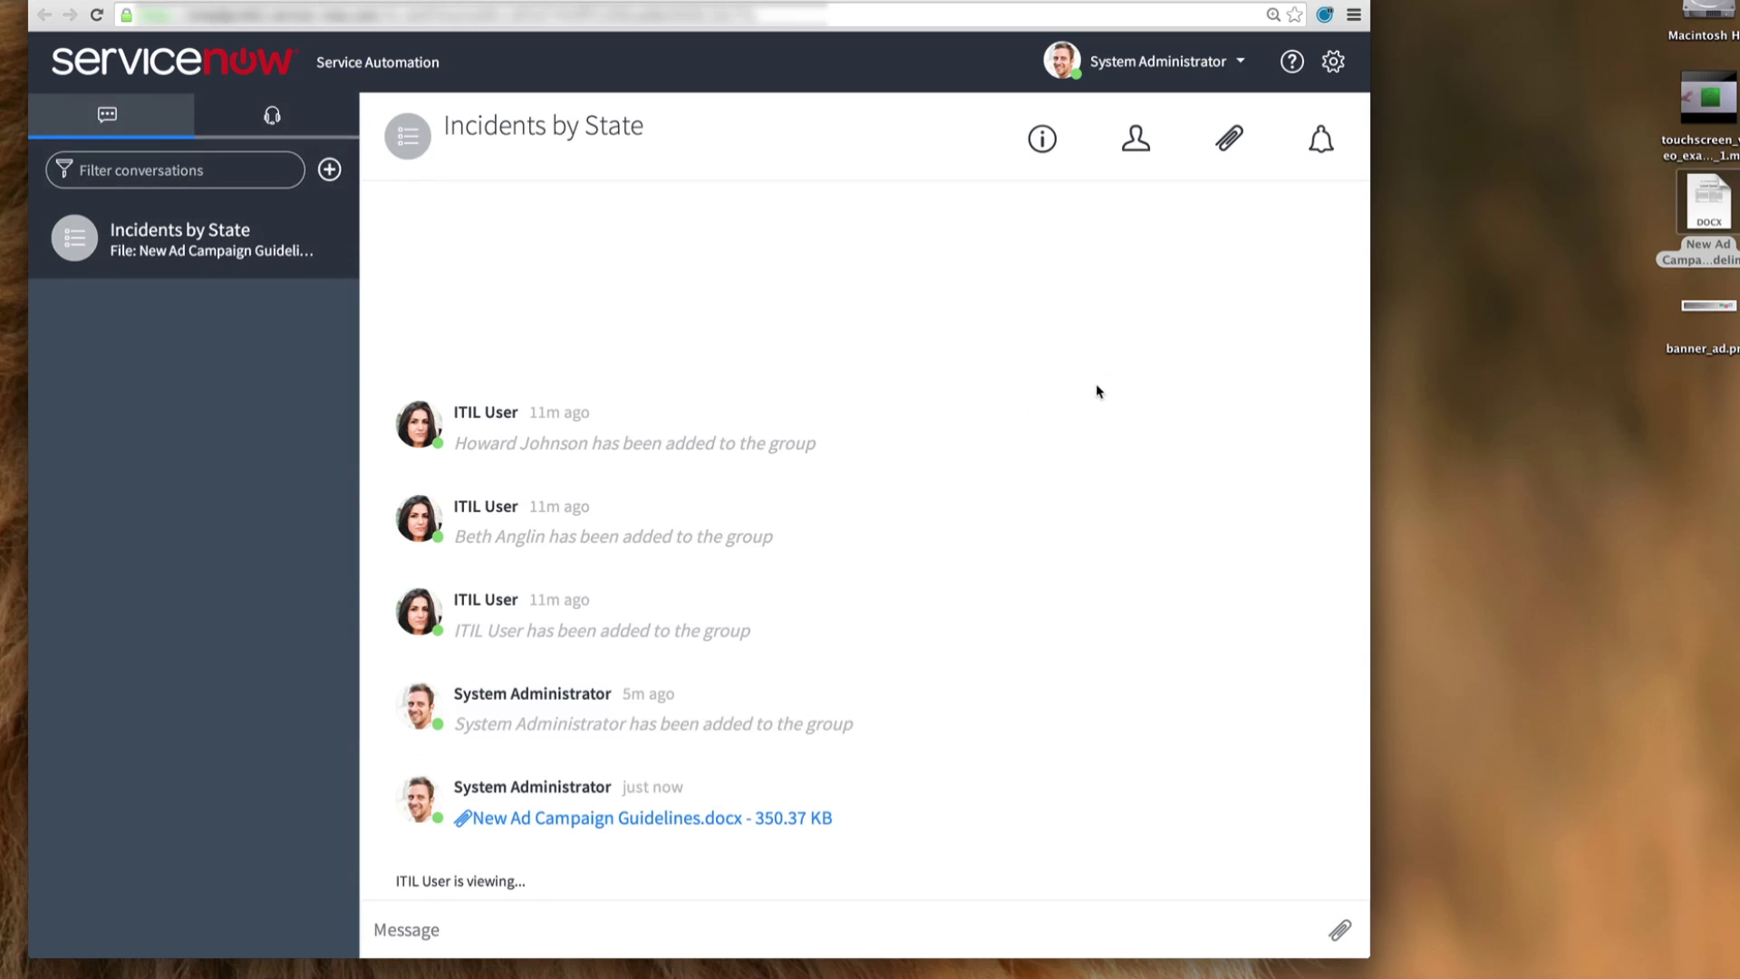
Step: Send the message 'Help us brainstorm ideas for our new ad campaign' to the chat
{"action": "left_click", "coordinate": [1183, 934]}
{"action": "type", "text": "Help us brainstorm ideas for our new ad campaign"}
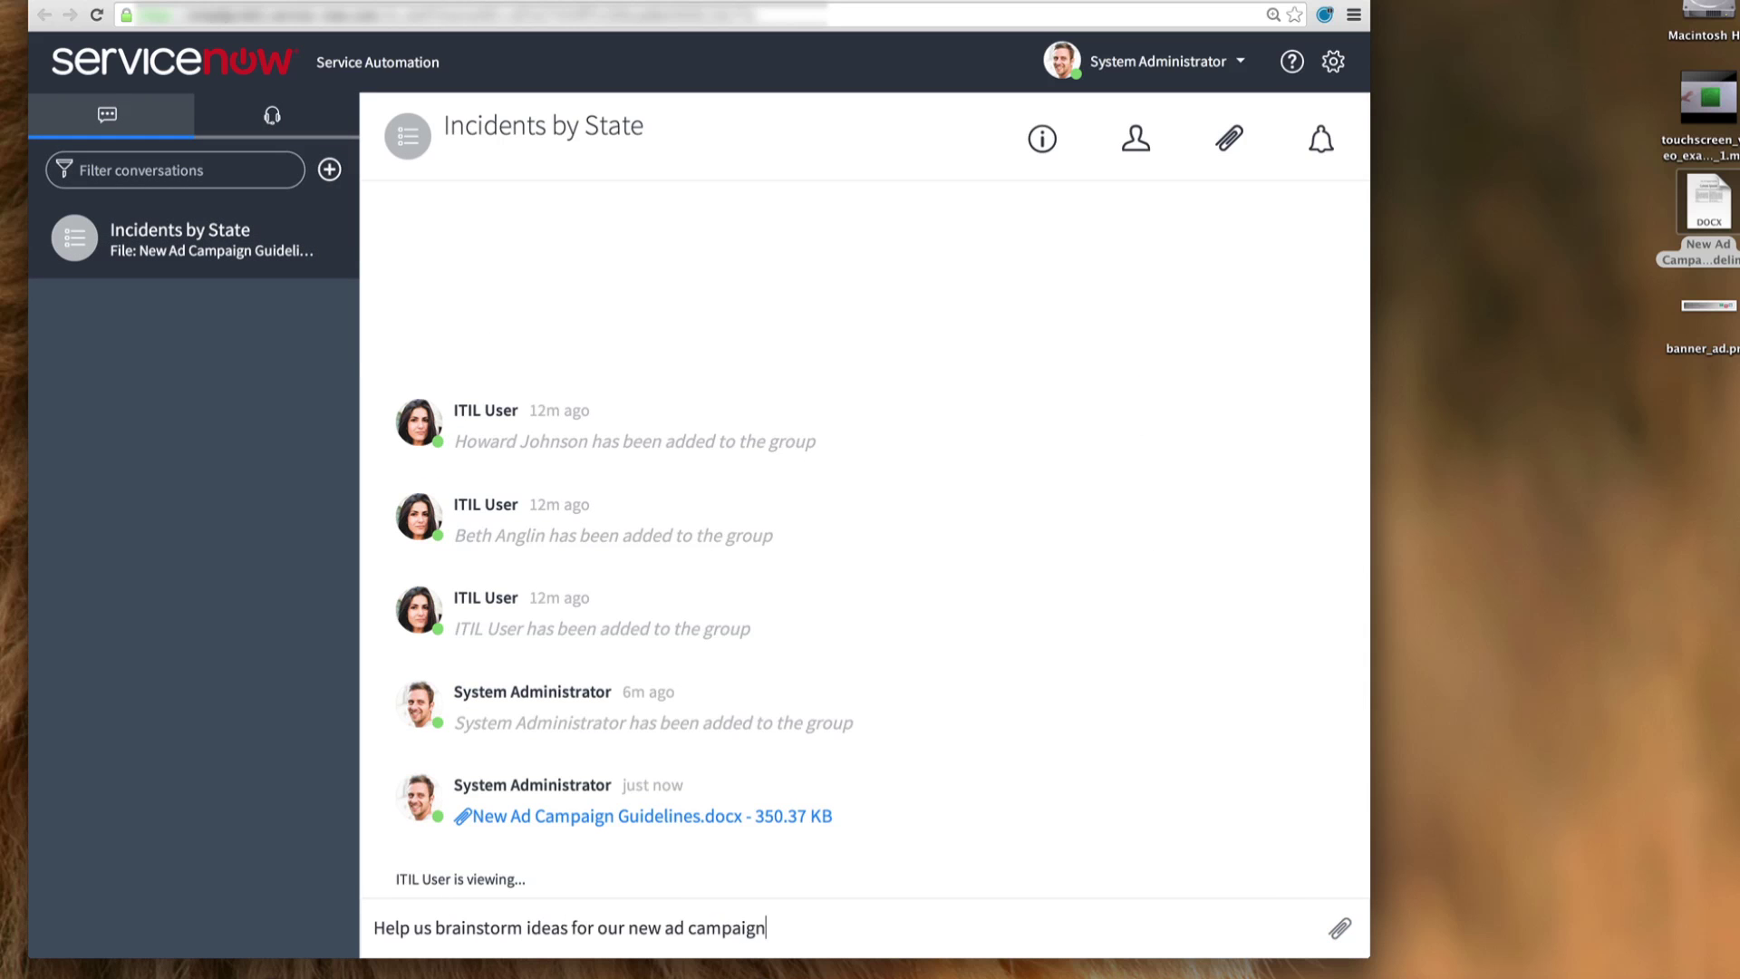
{"action": "key", "text": "Return"}
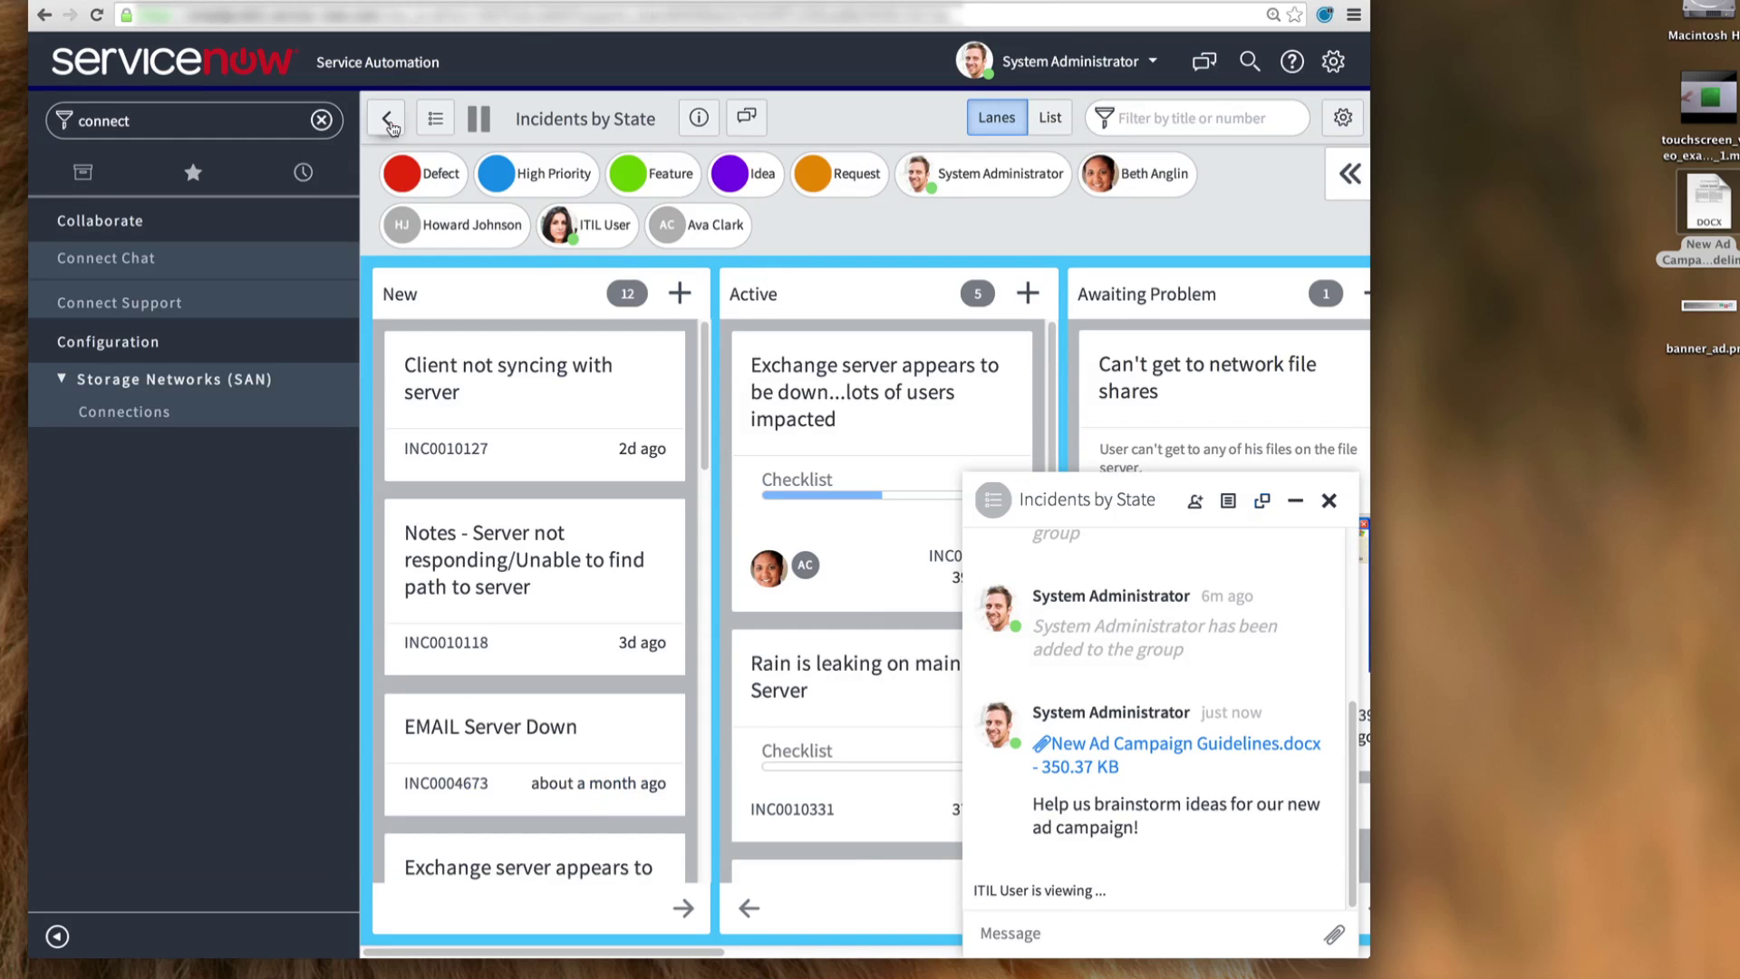
Step: Drop the Freeform New Ad Campaign board card into the chat, then open that board
{"action": "left_click", "coordinate": [393, 125]}
{"action": "left_click", "coordinate": [890, 118]}
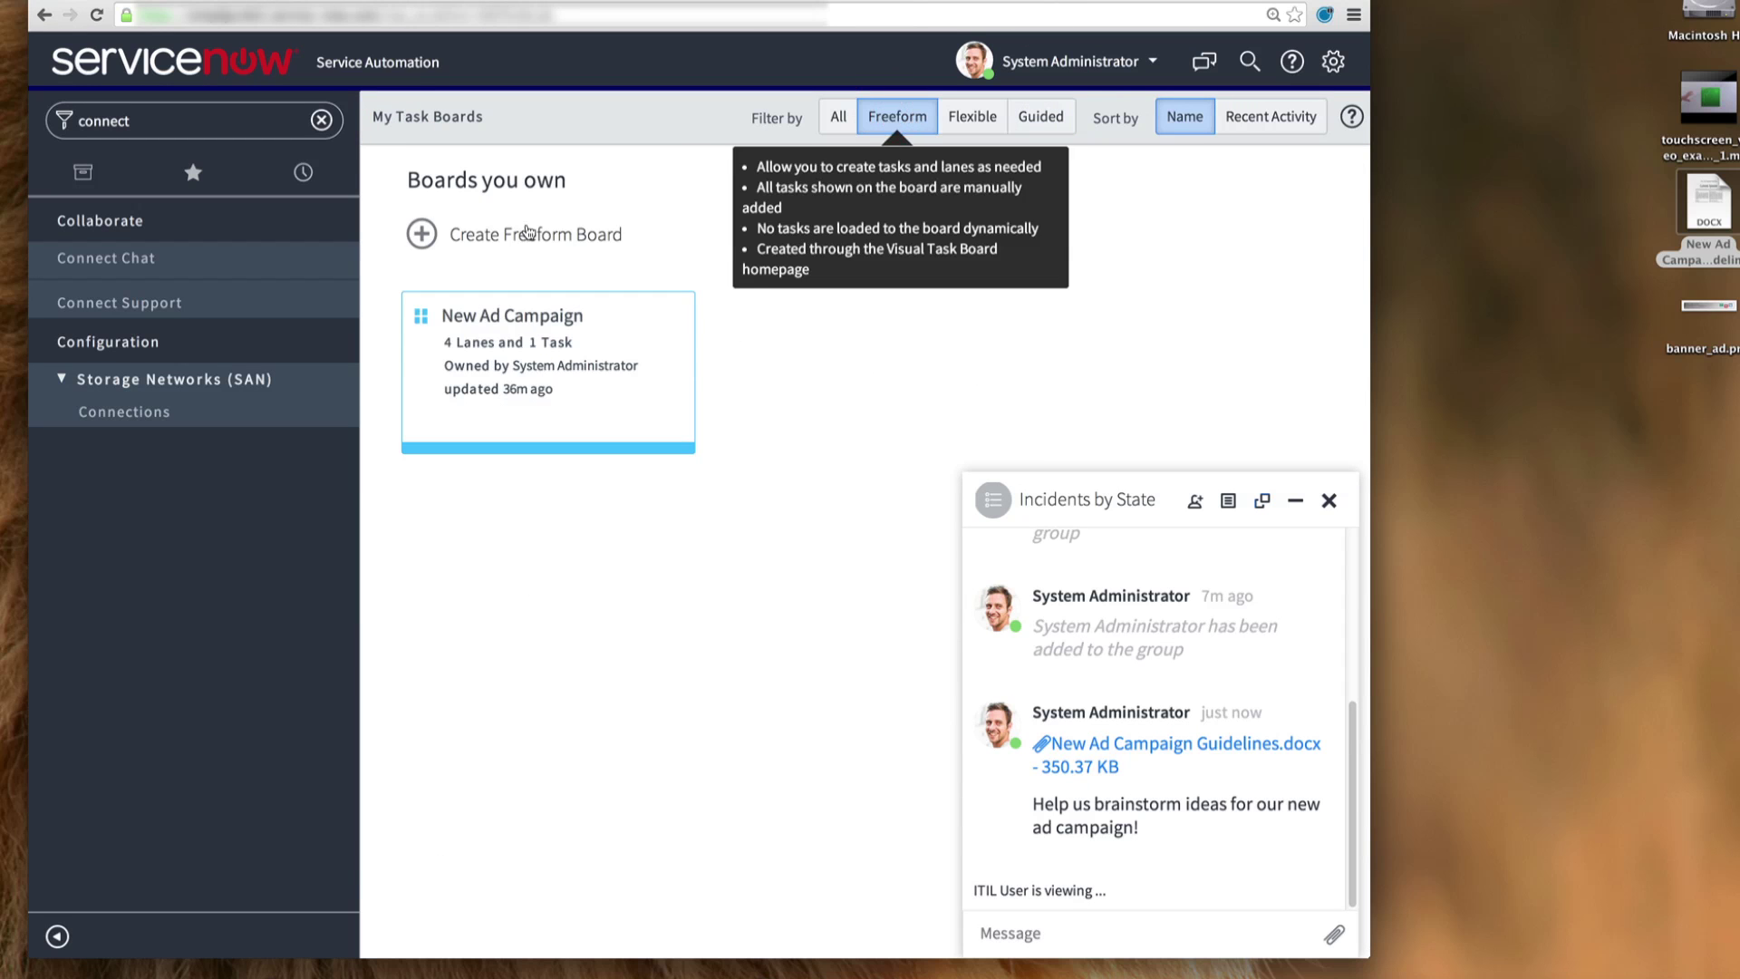
{"action": "left_click_drag", "start_coordinate": [486, 315], "coordinate": [1301, 831]}
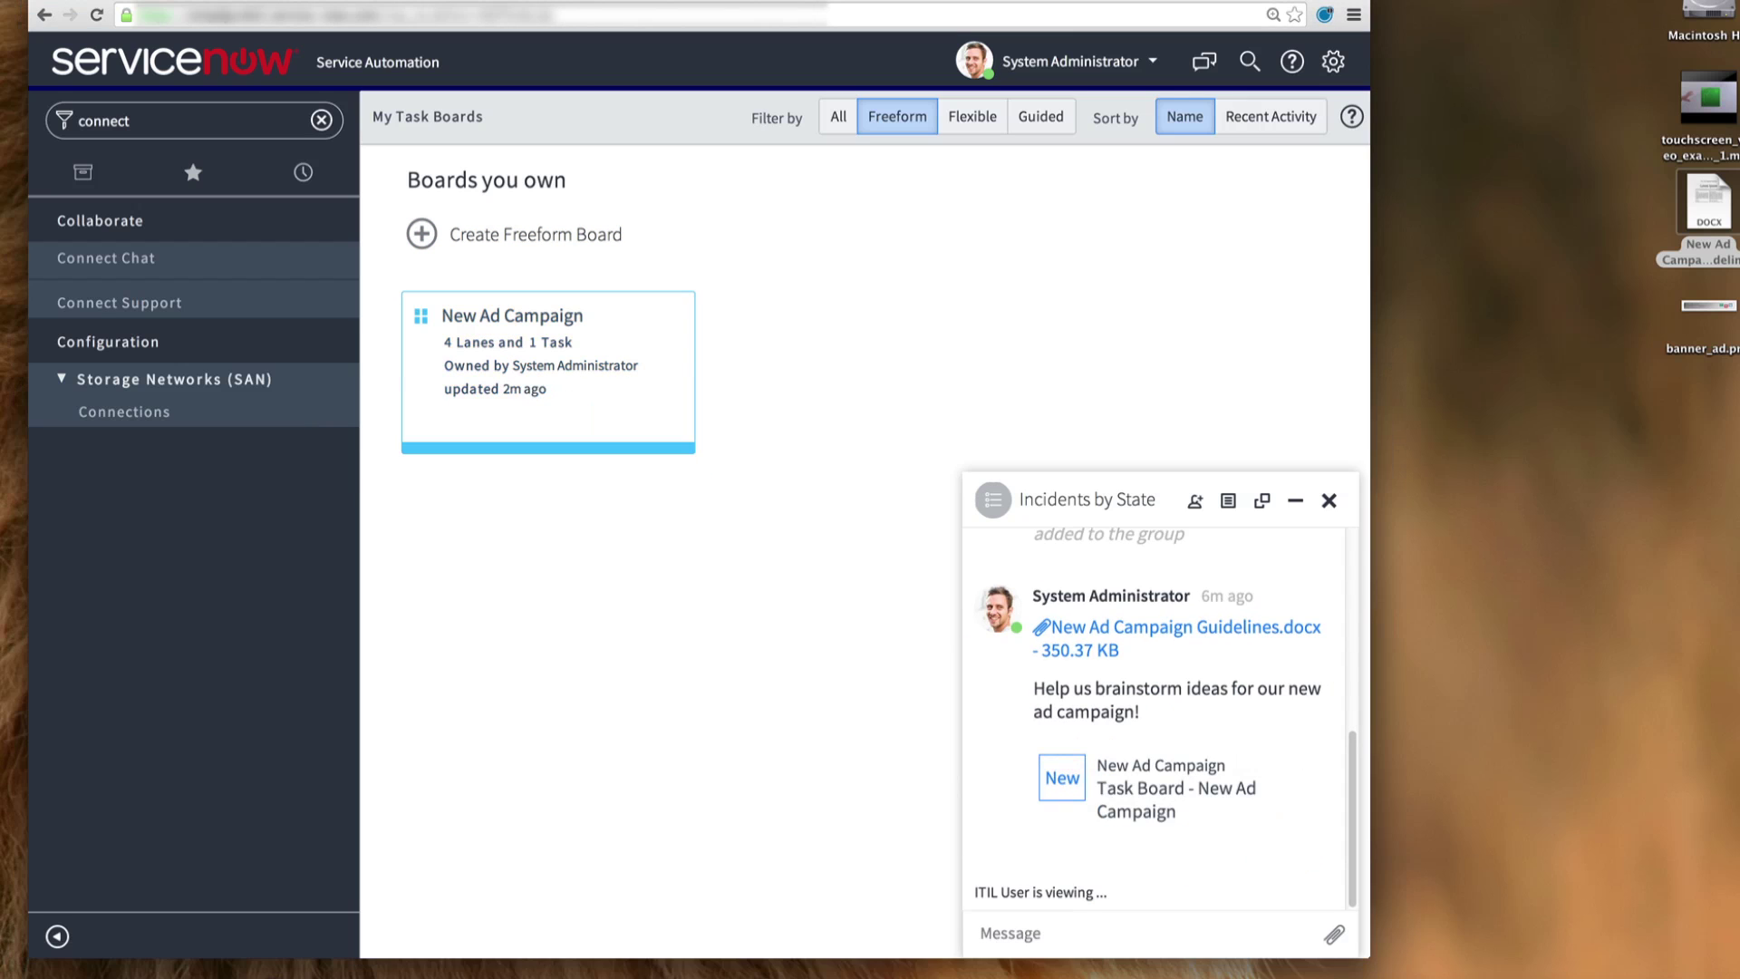
{"action": "key", "text": "ctrl+super+f"}
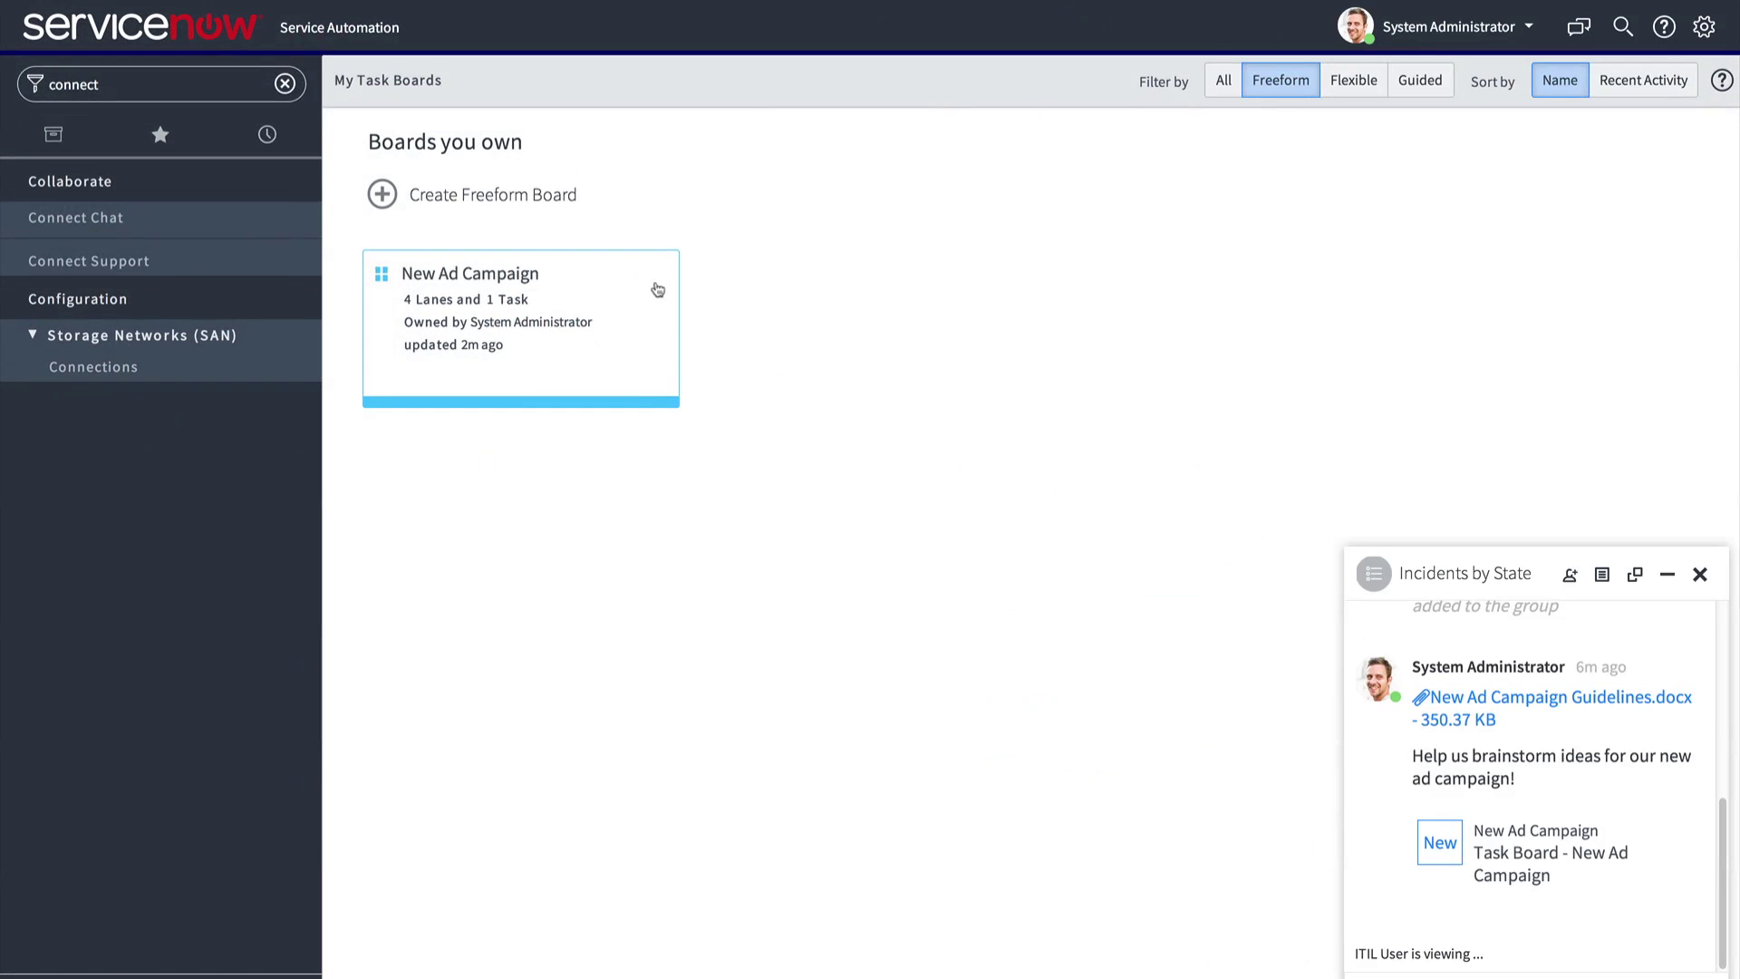
{"action": "left_click", "coordinate": [508, 301]}
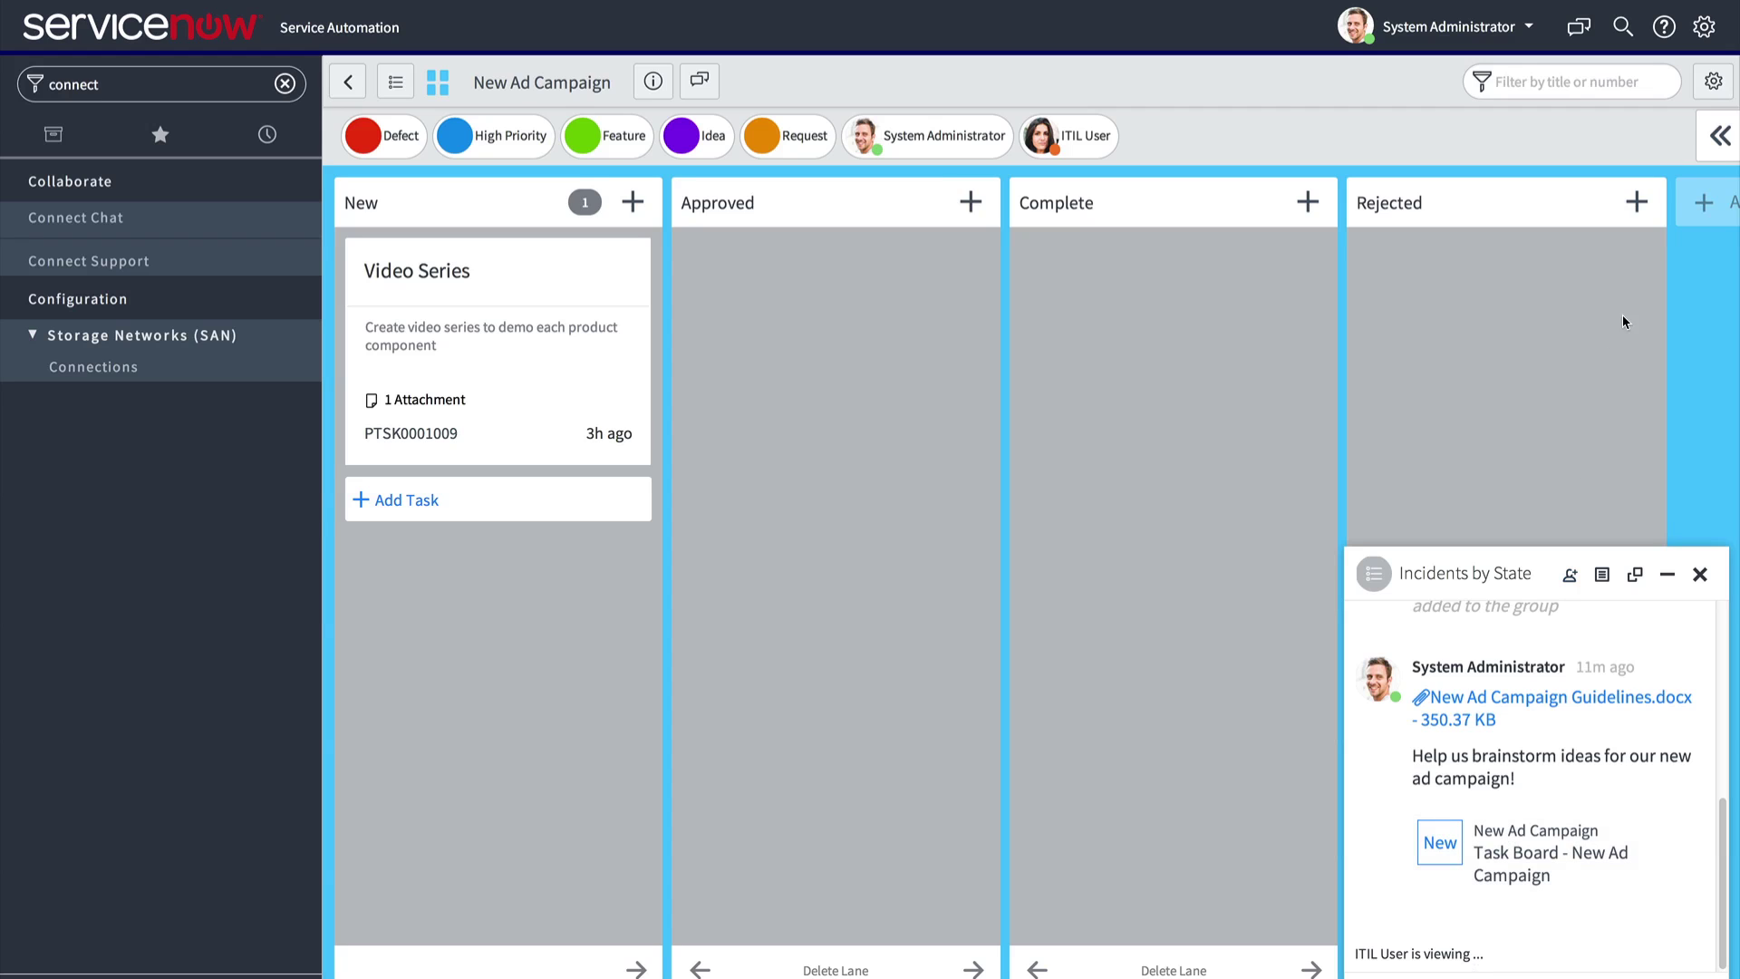
Step: Check the New Ad Campaign board's Members and Activity panels, then collapse the side panel
{"action": "left_click", "coordinate": [1721, 140]}
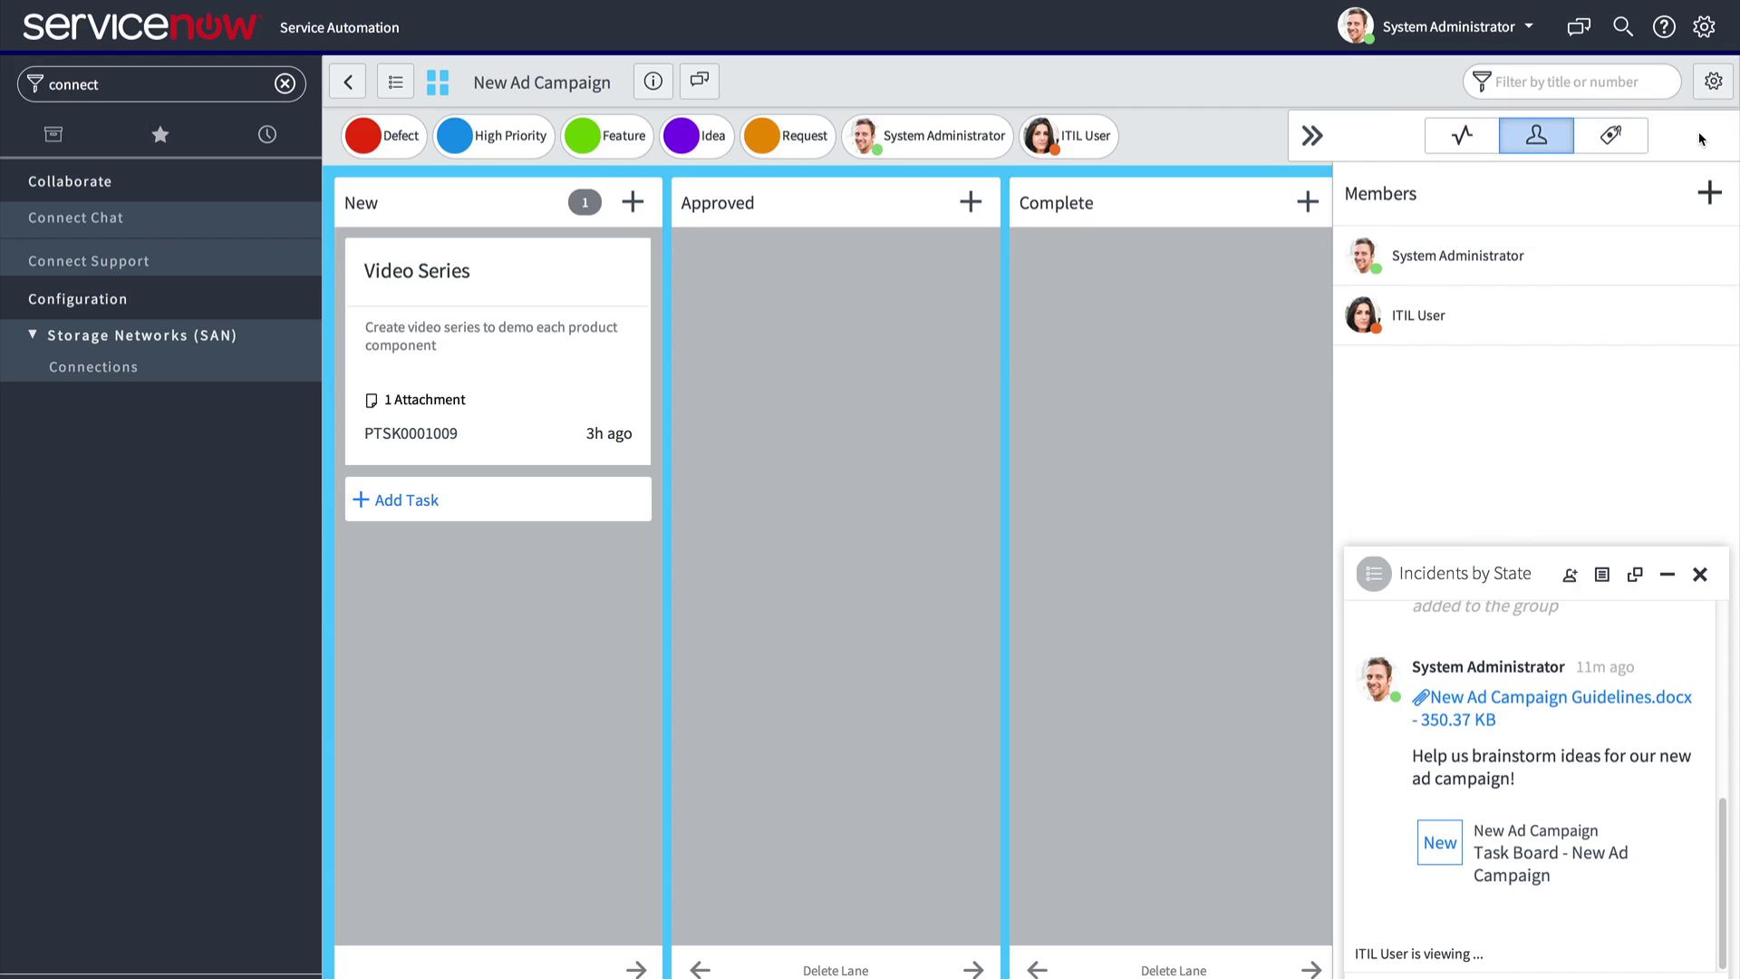
{"action": "left_click", "coordinate": [1461, 135]}
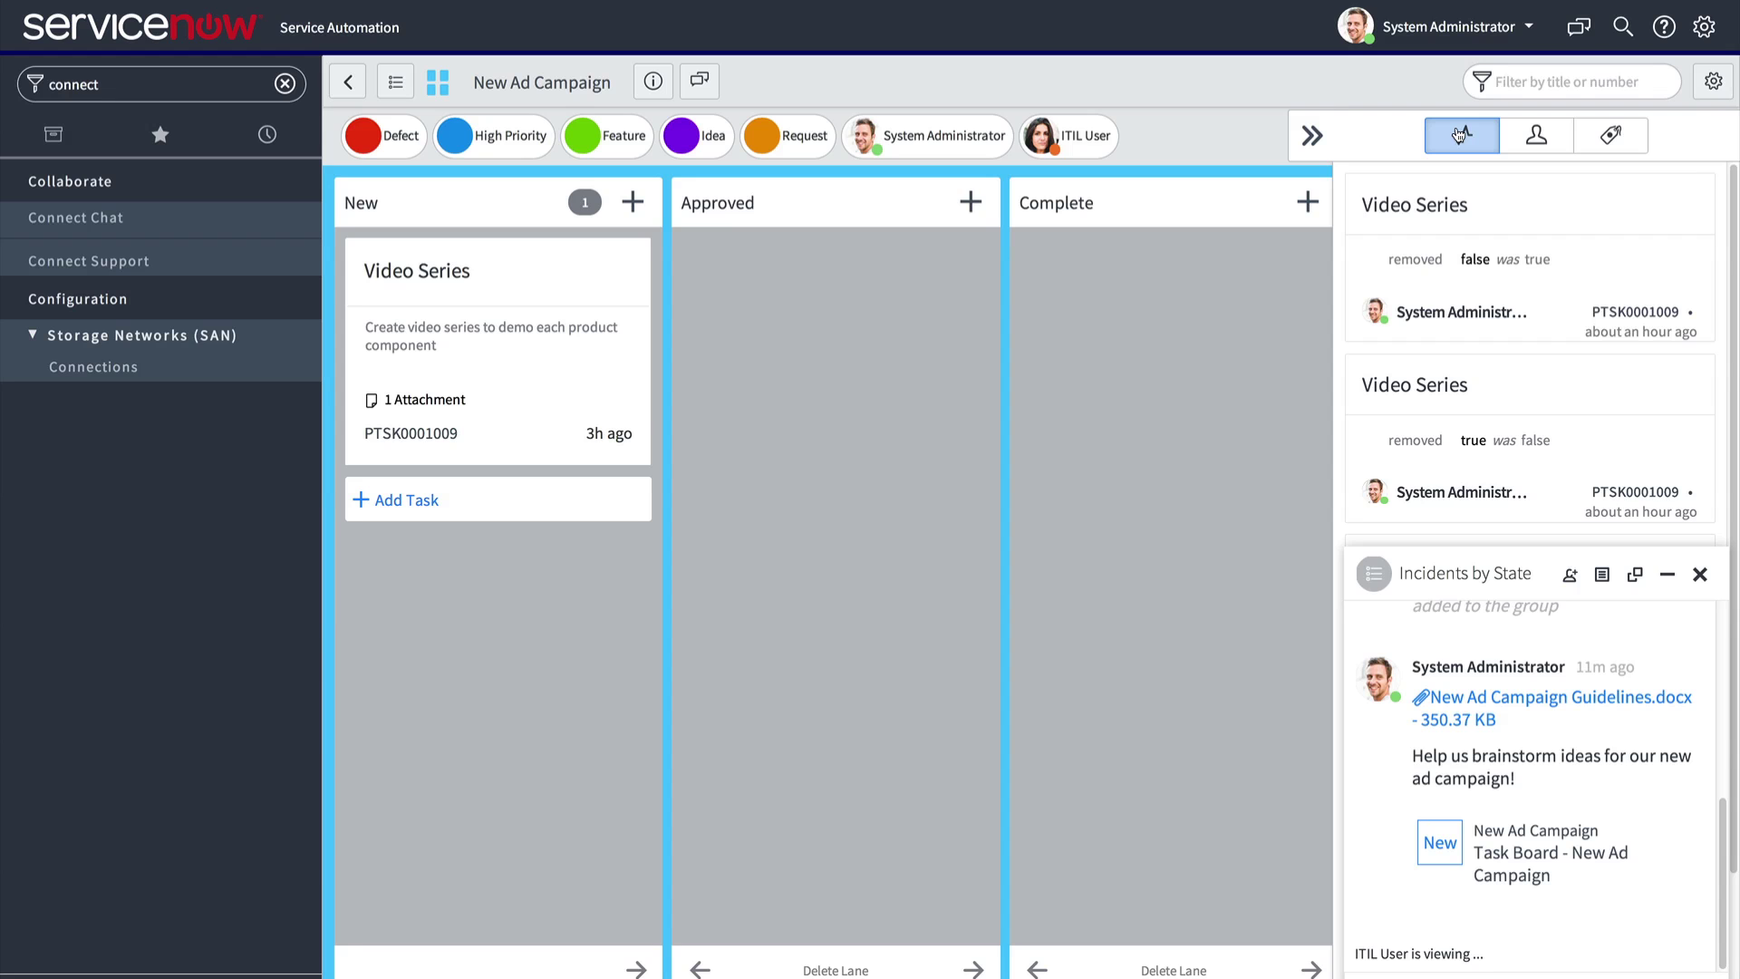
{"action": "left_click", "coordinate": [1314, 136]}
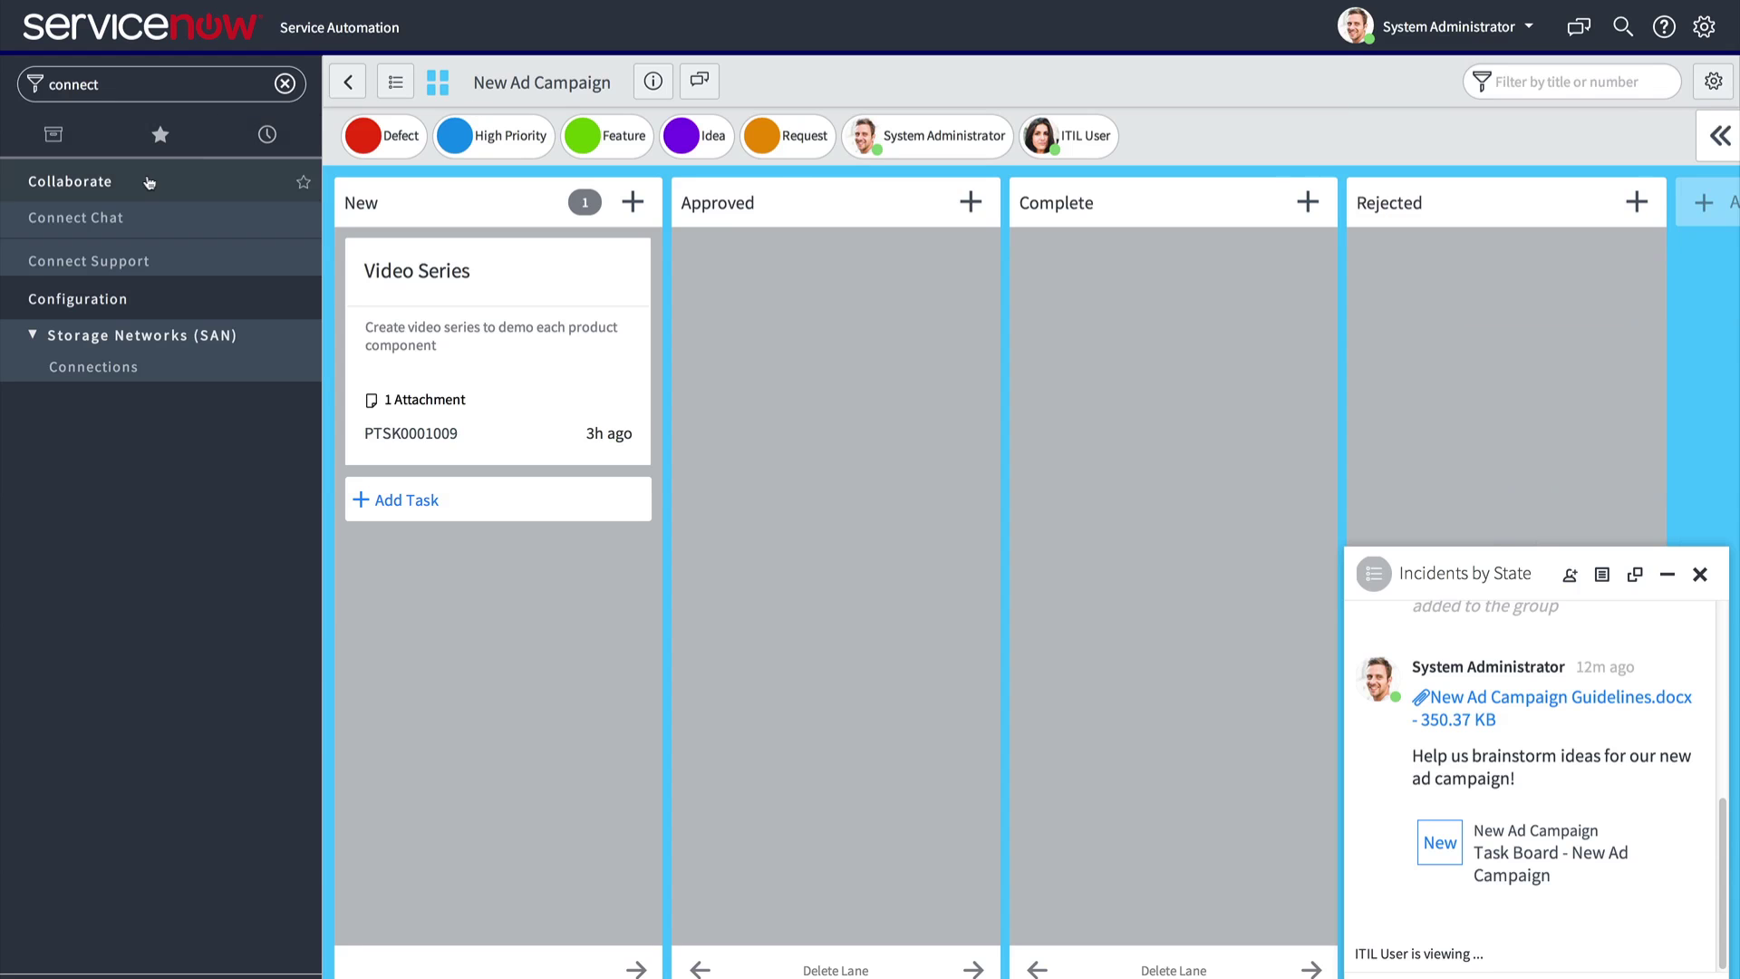
Step: Return to My Task Boards and show every board type with the All filter
{"action": "left_click", "coordinate": [101, 216]}
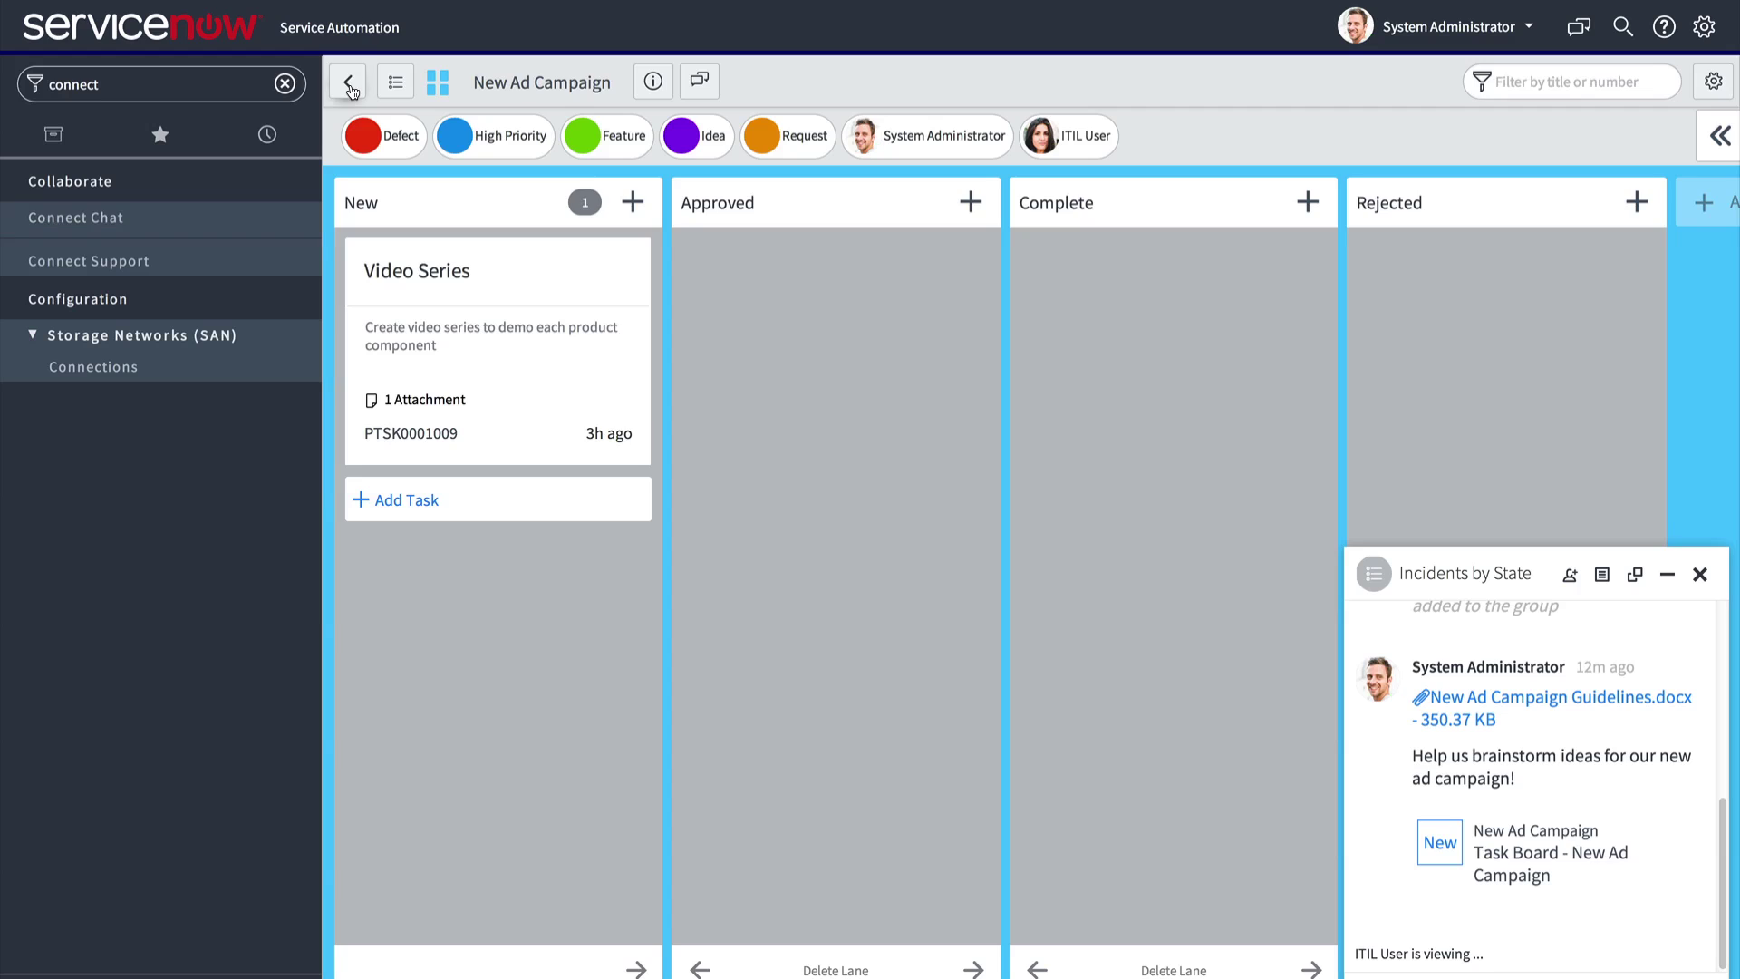
{"action": "left_click", "coordinate": [352, 93]}
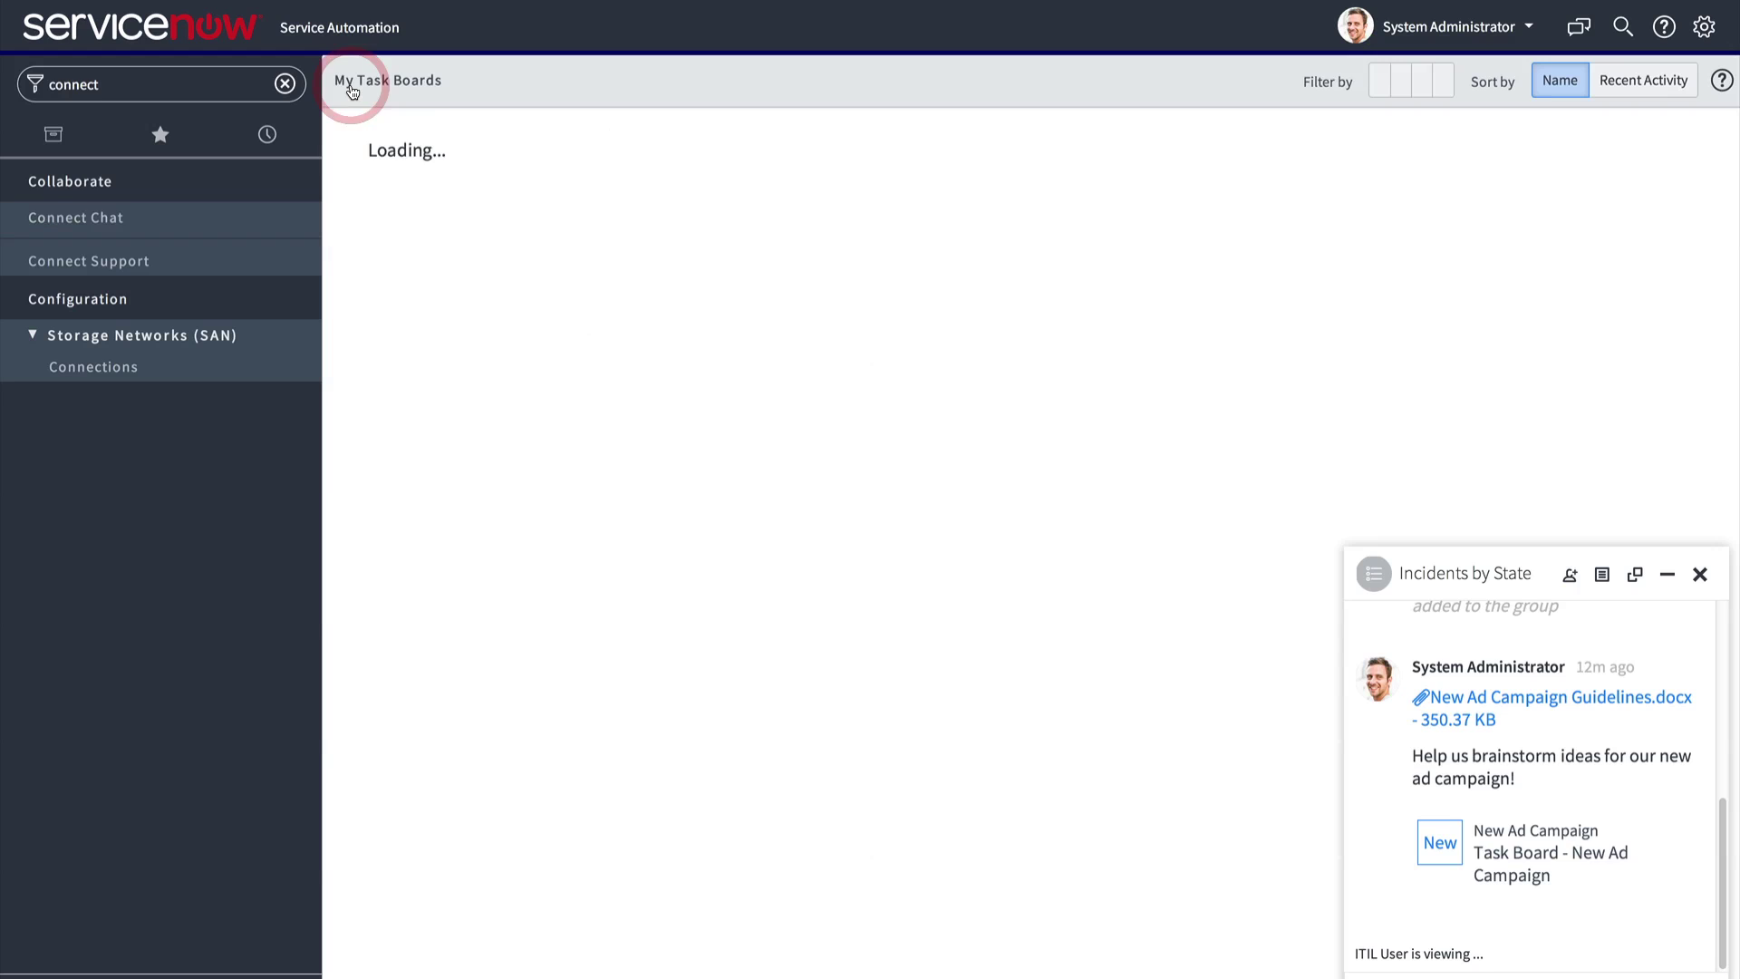
{"action": "left_click", "coordinate": [1224, 81]}
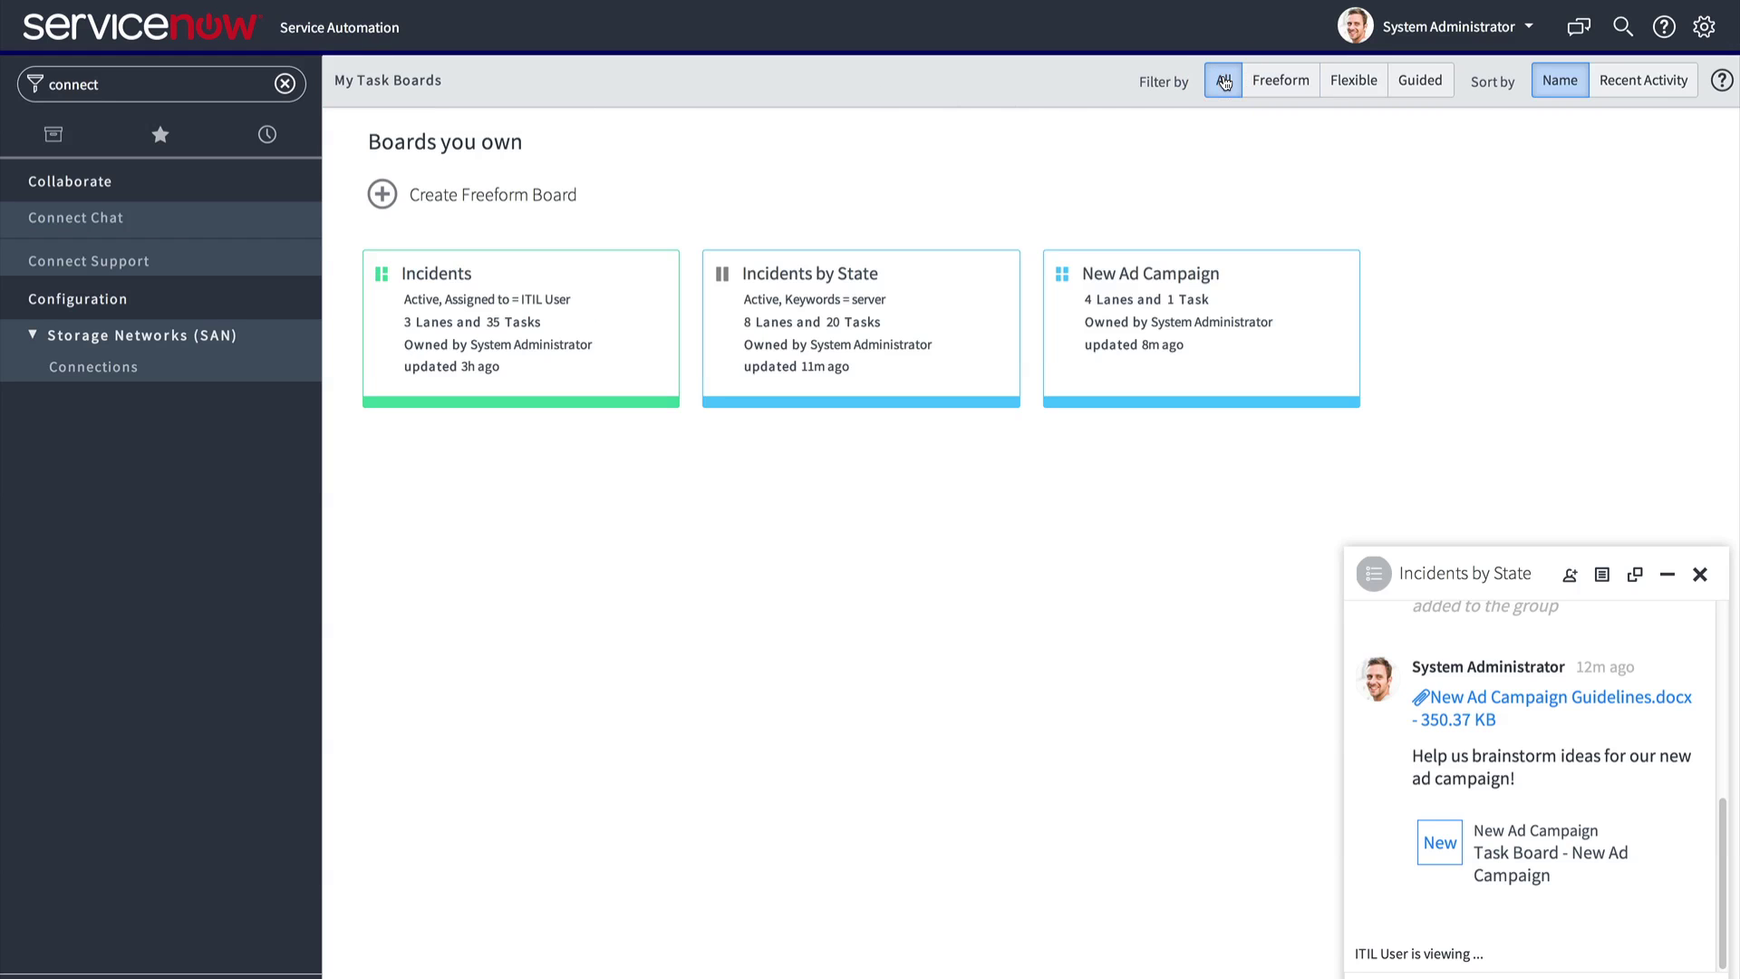